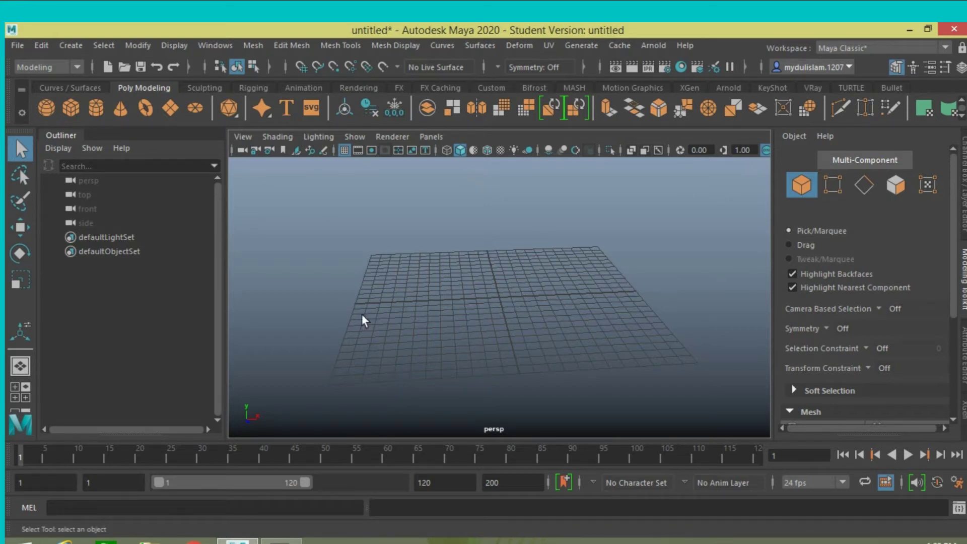
- Create a polygon cube, pCube1, at the grid origin
left_click(74, 44)
mouse_move(113, 95)
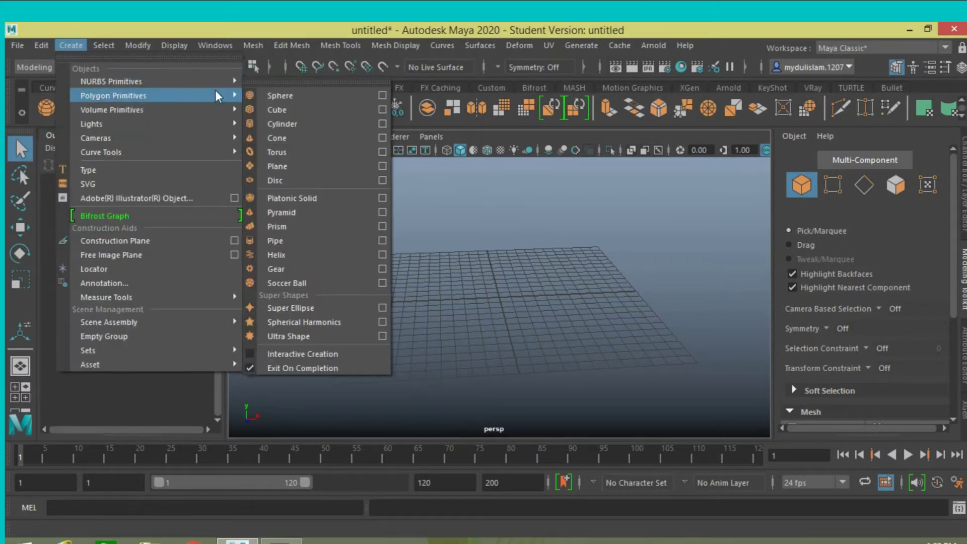
left_click(271, 110)
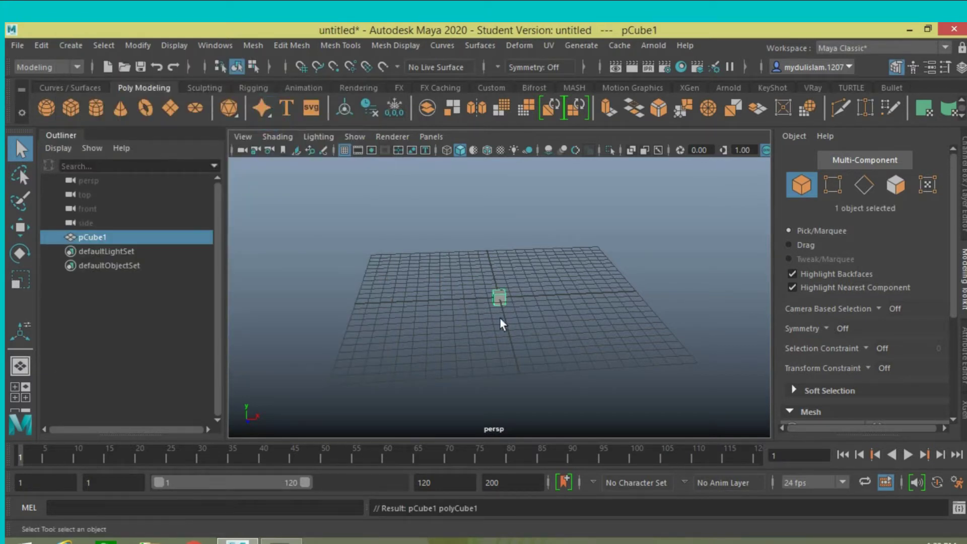
- Scale pCube1 to 10 × 0.5 × 3.2 in the Channel Box to form a flat slab
scroll(509, 319, "up", 3)
left_click(963, 186)
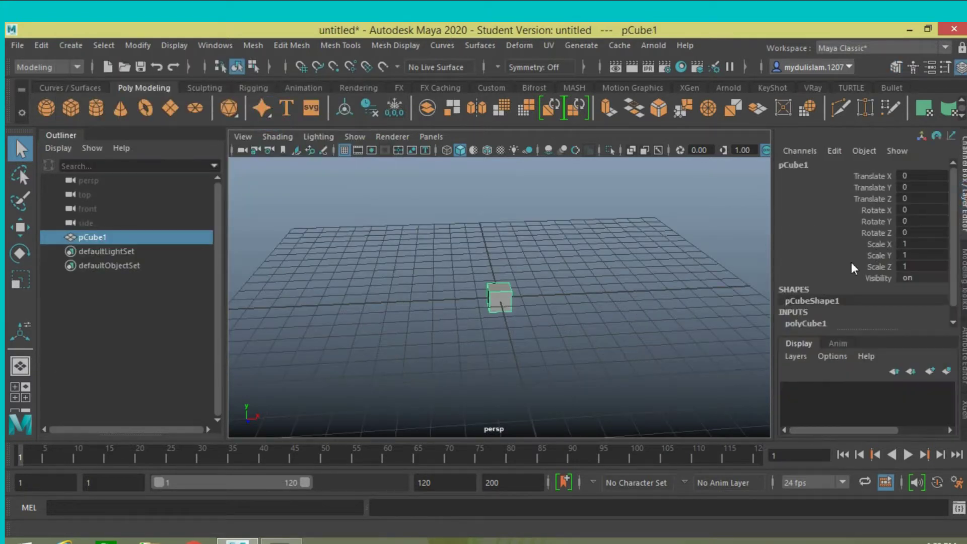
left_click(903, 243)
type("10")
key("Return")
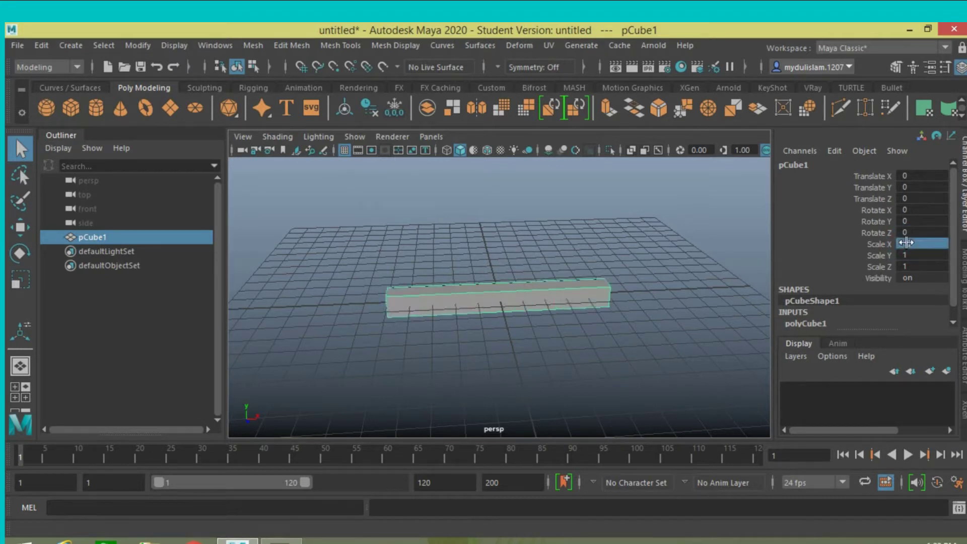
double_click(905, 256)
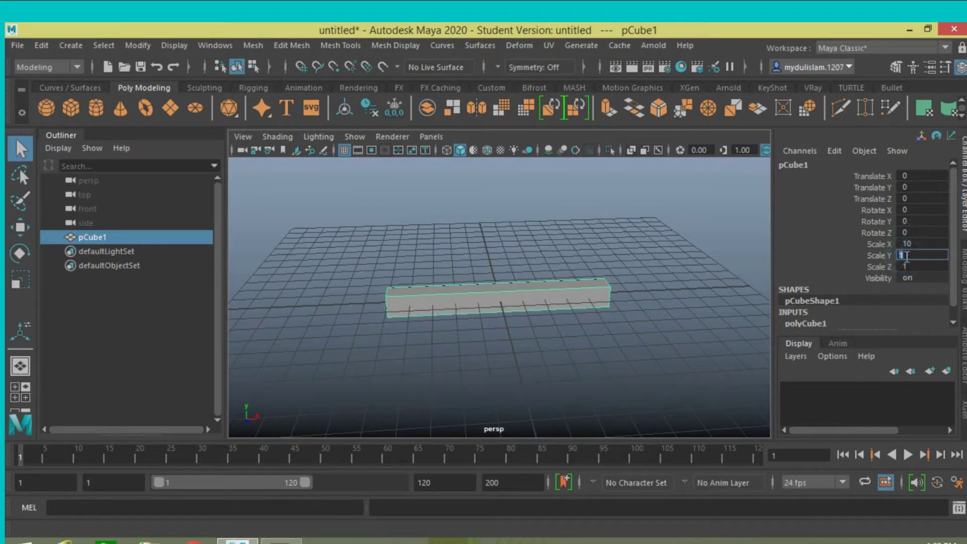
type(".5")
type("0.5")
key("Return")
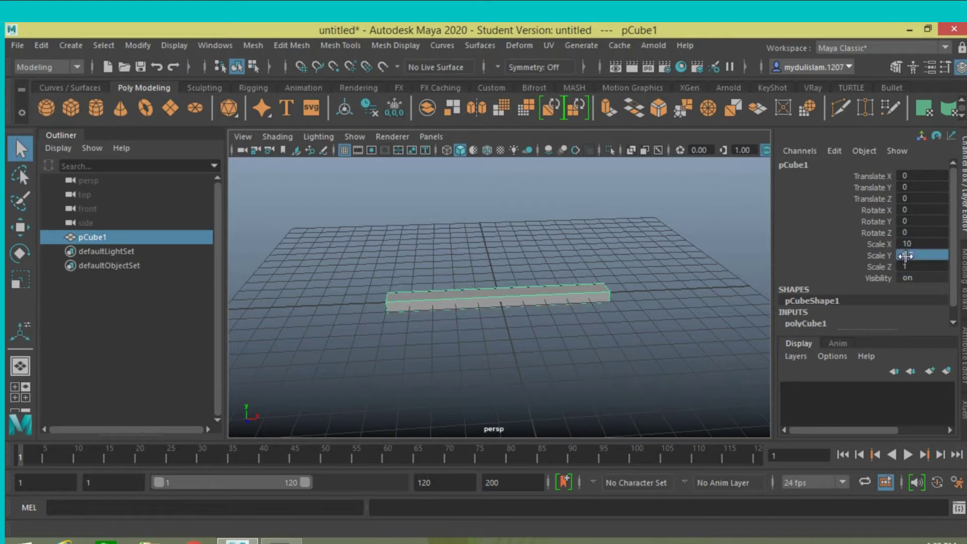
double_click(902, 267)
type("3")
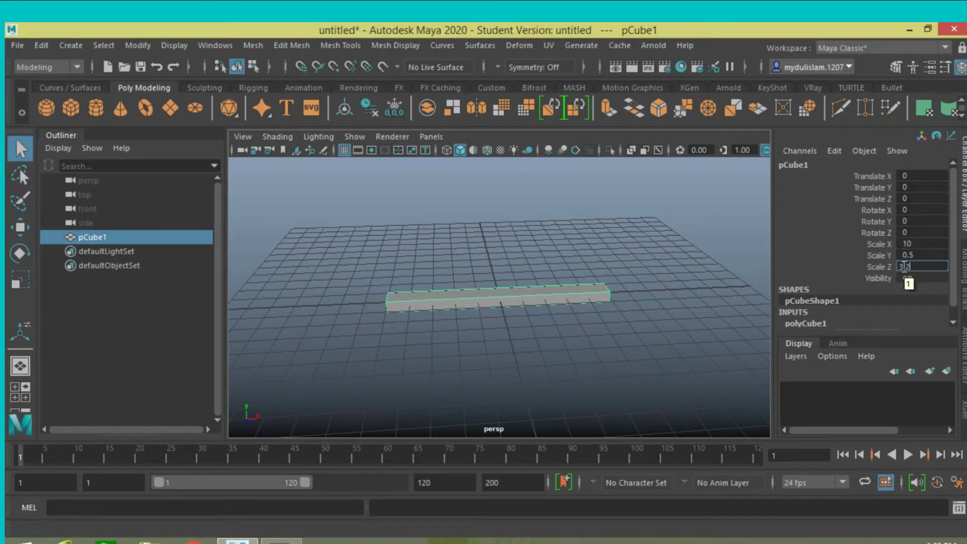
key("Return")
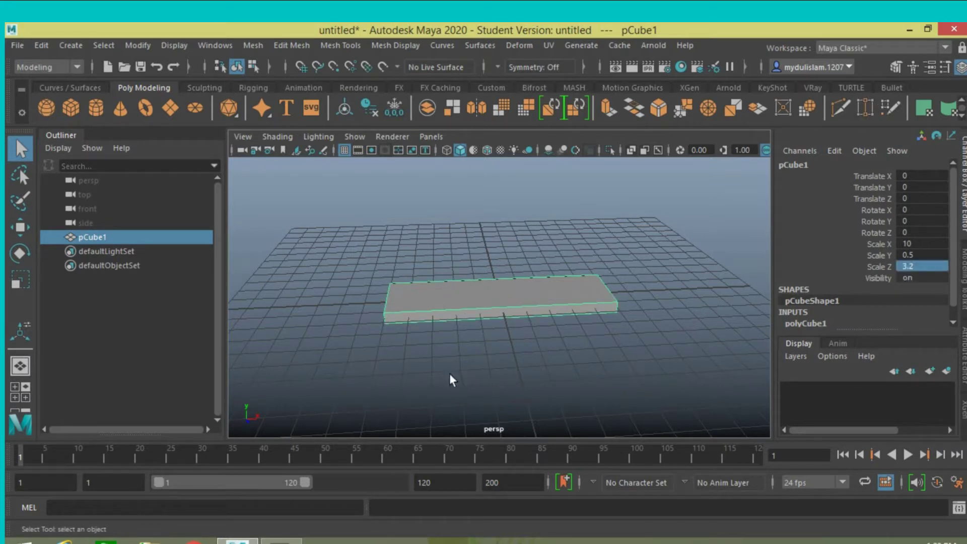
left_click(20, 232)
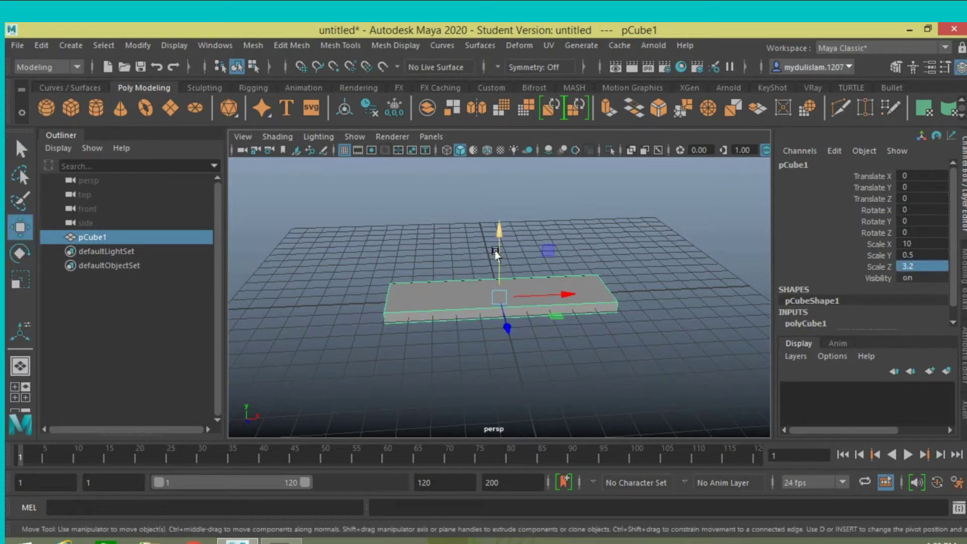
- Raise the slab to Translate Y 0.228 and dismiss the student-version save prompt
left_click_drag(496, 253, 493, 248)
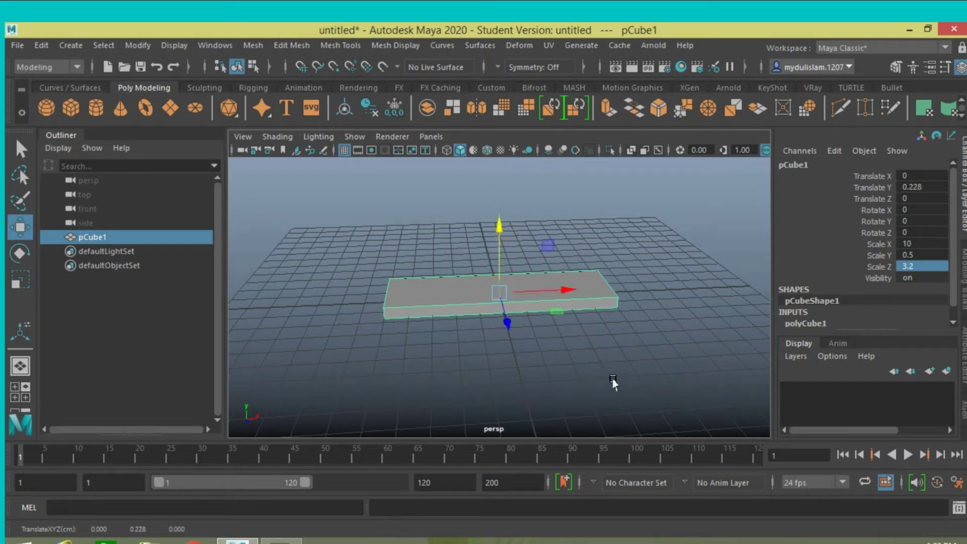
mouse_move(611, 384)
left_mouse_down("alt")
mouse_move(619, 368)
mouse_move(568, 393)
left_mouse_up("alt")
left_click(358, 44)
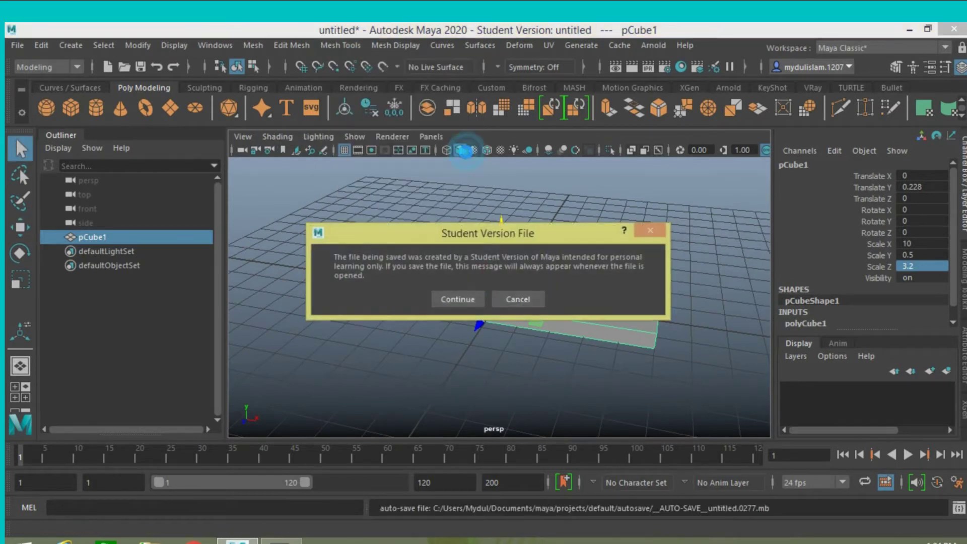
left_click(508, 296)
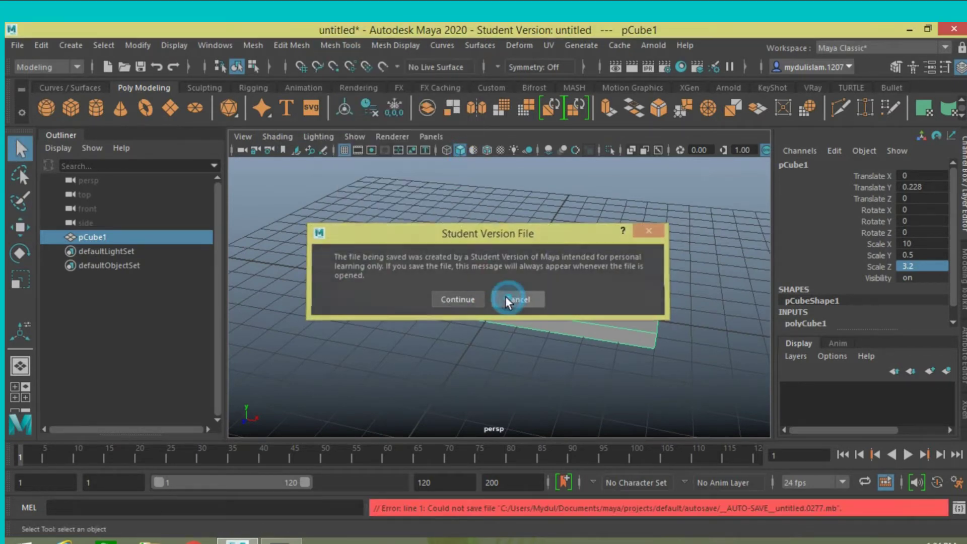
left_click(341, 46)
- Insert two edge loops near the slab's ends, then select its long front edge
left_click(389, 155)
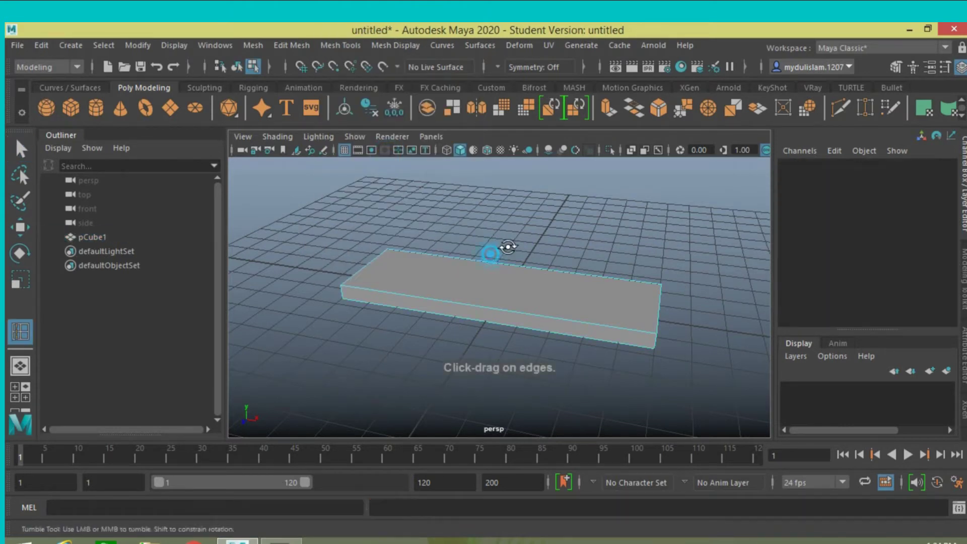
scroll(513, 254, "up", 5)
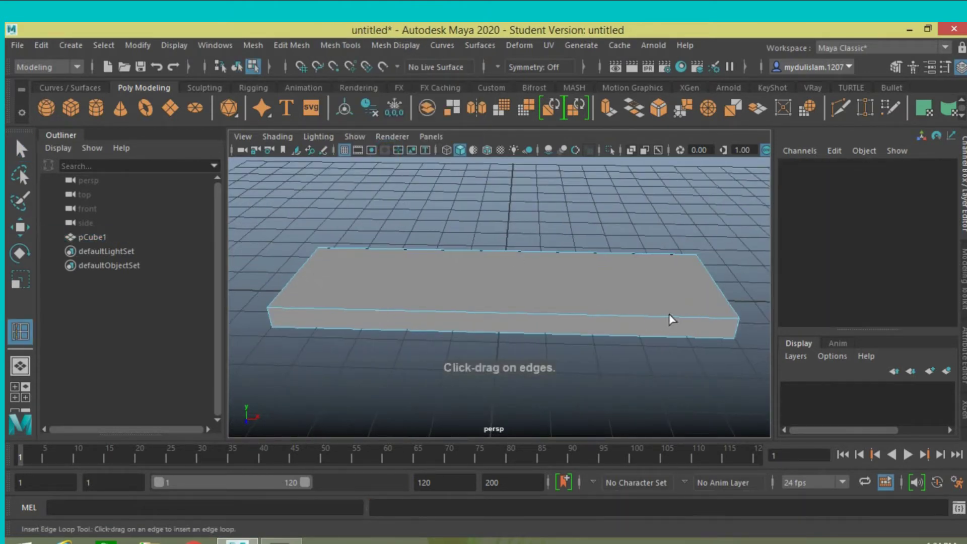
left_click_drag(670, 319, 674, 316)
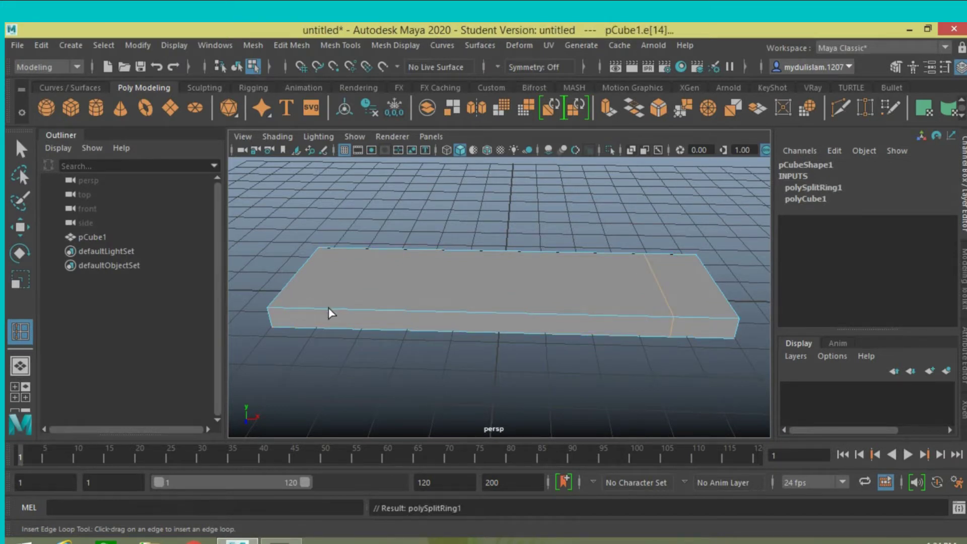
left_click_drag(333, 313, 334, 313)
left_click(20, 149)
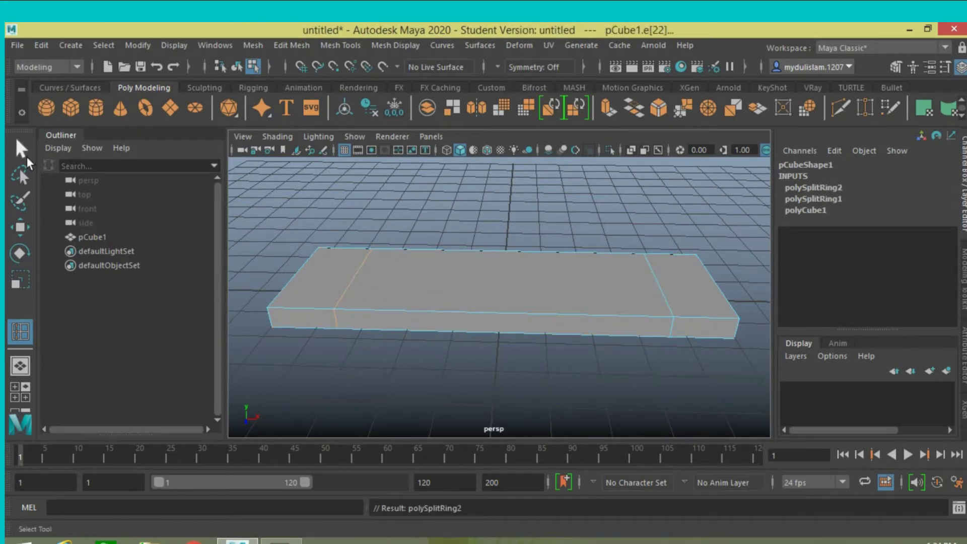
left_click(444, 306)
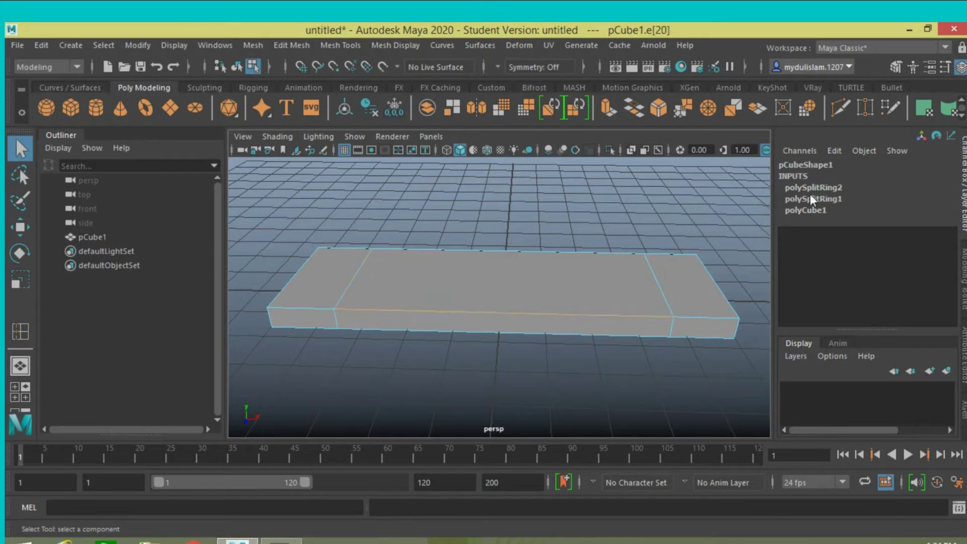
- Bevel the slab's front edge and slide a side edge along X
left_click(297, 44)
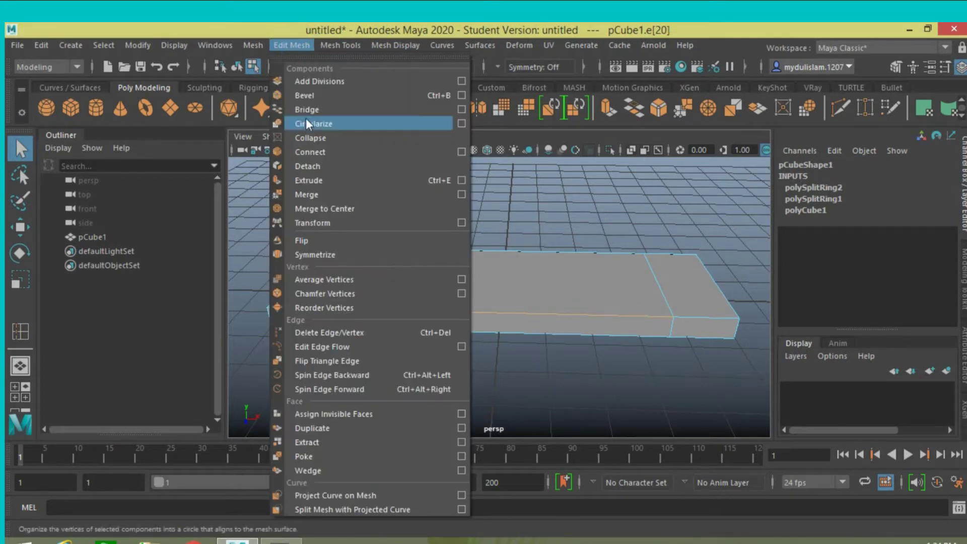
left_click(324, 95)
left_click_drag(508, 250, 400, 249, "alt")
left_click(439, 279)
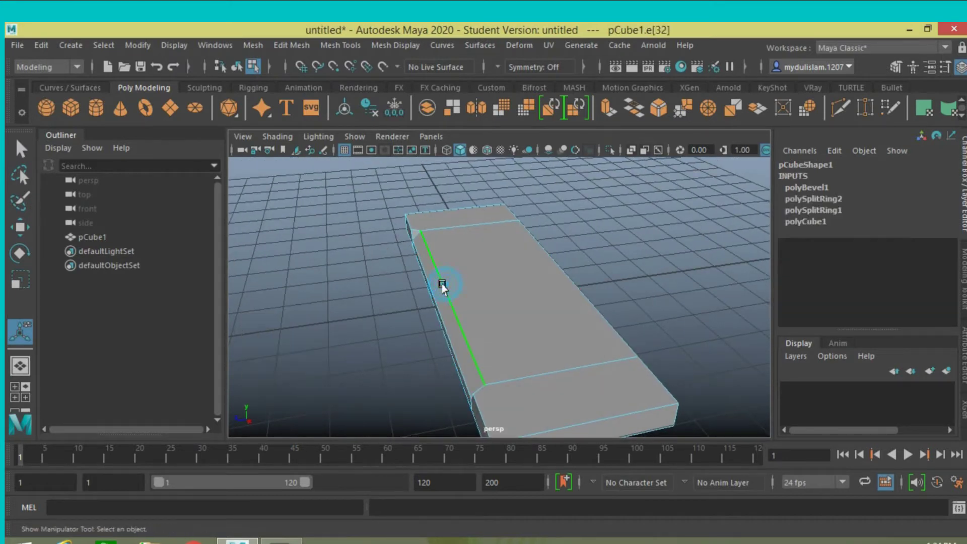
left_click(20, 227)
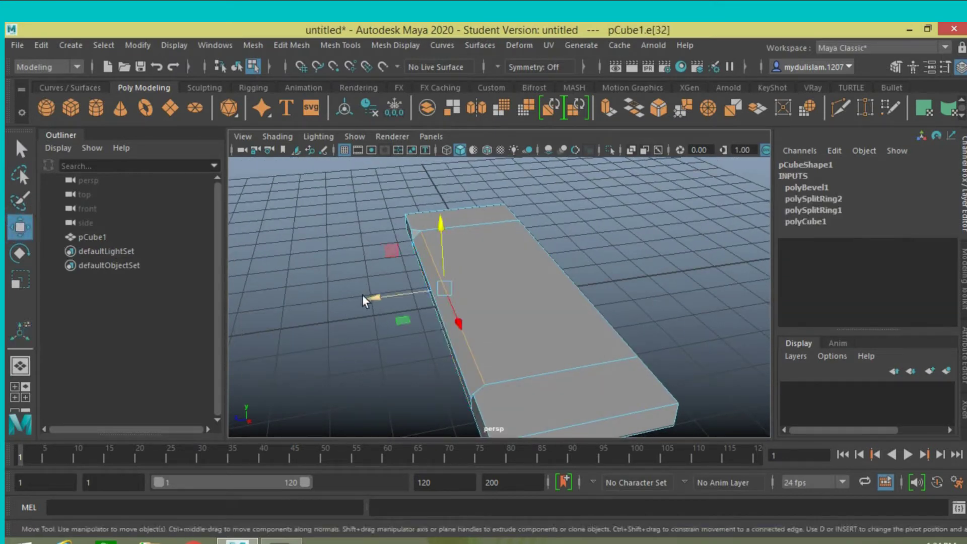
left_click_drag(362, 295, 388, 292)
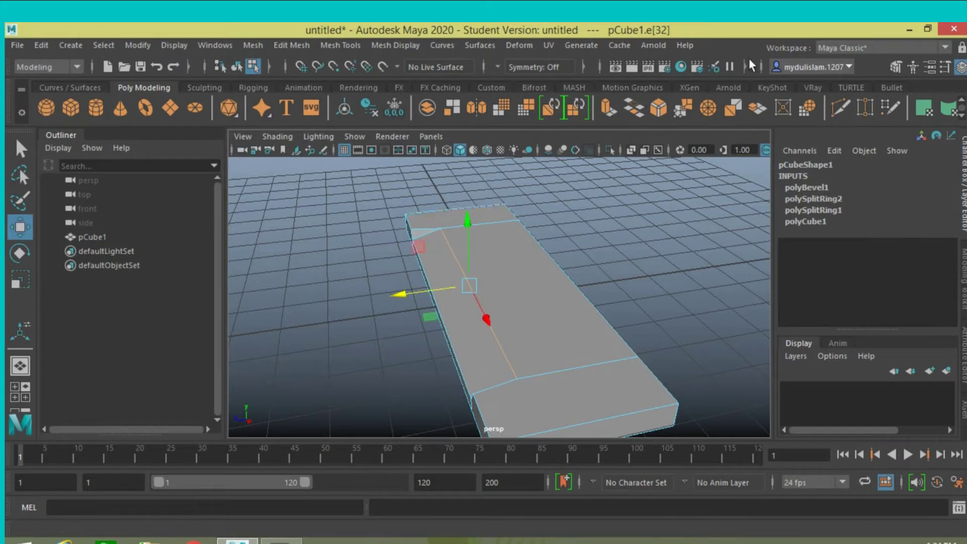
left_click(895, 67)
- Delete the slab's construction history and maximize the side view
left_click(802, 184)
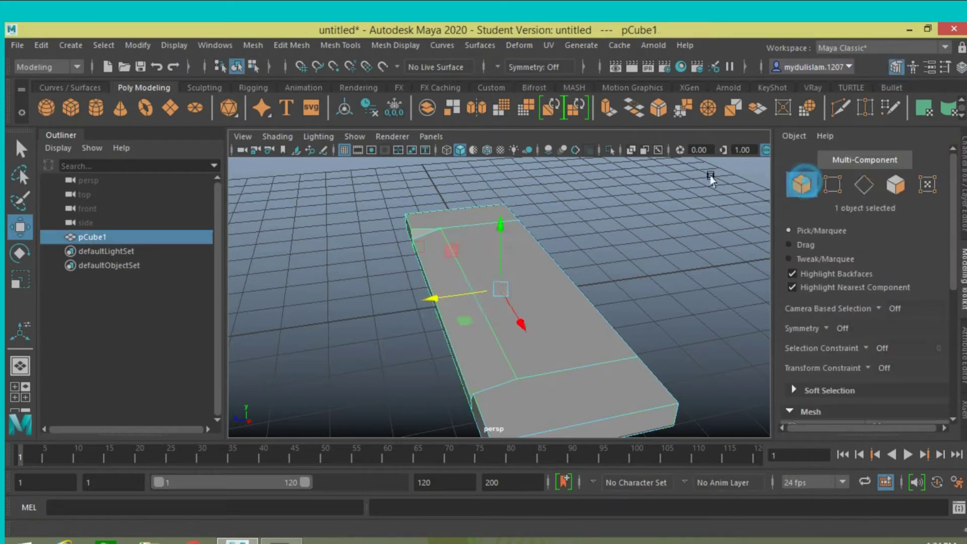
left_click(40, 45)
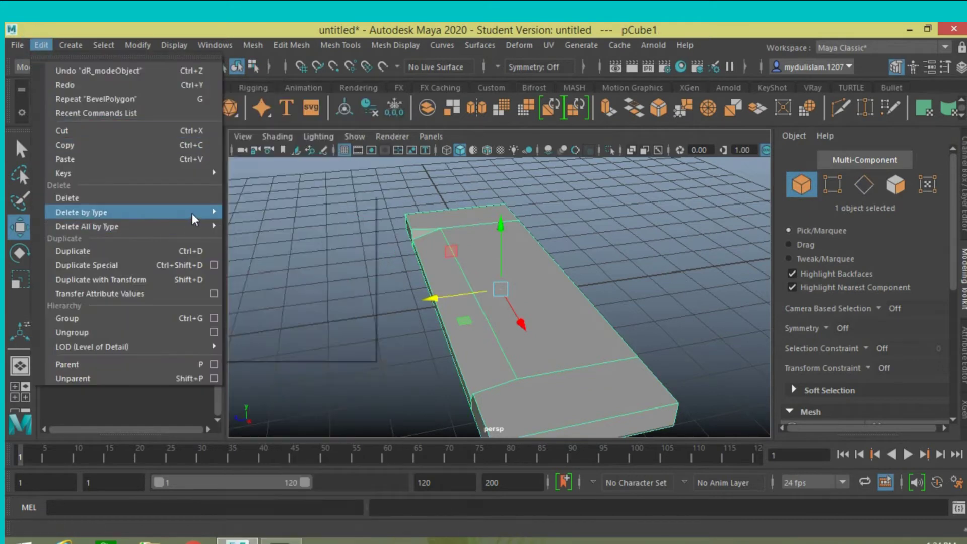
mouse_move(82, 212)
left_click(252, 210)
key("space")
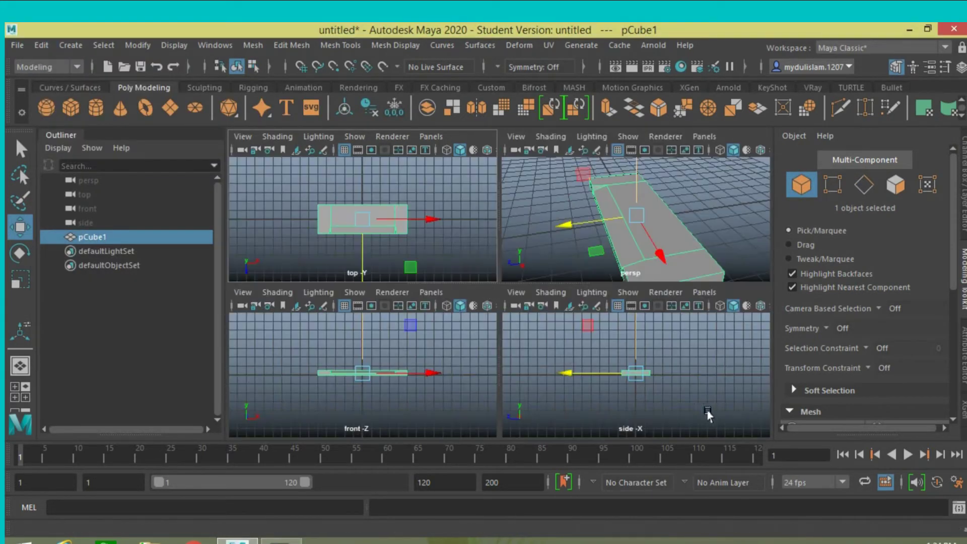
key("space")
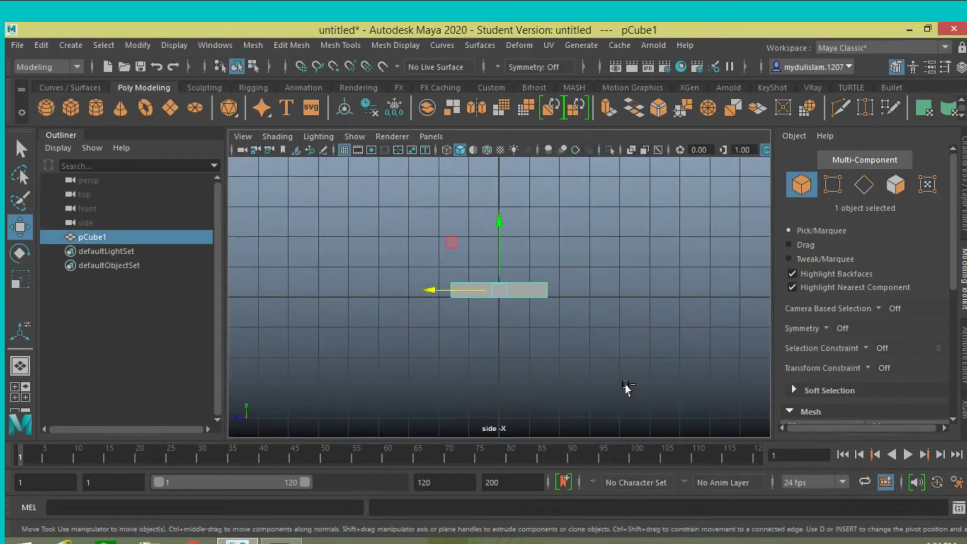
- Duplicate the slab and offset the copy up and sideways as the next step
key("ctrl+d")
left_click_drag(499, 233, 496, 210)
left_click_drag(425, 274, 508, 276)
left_click_drag(574, 216, 573, 208)
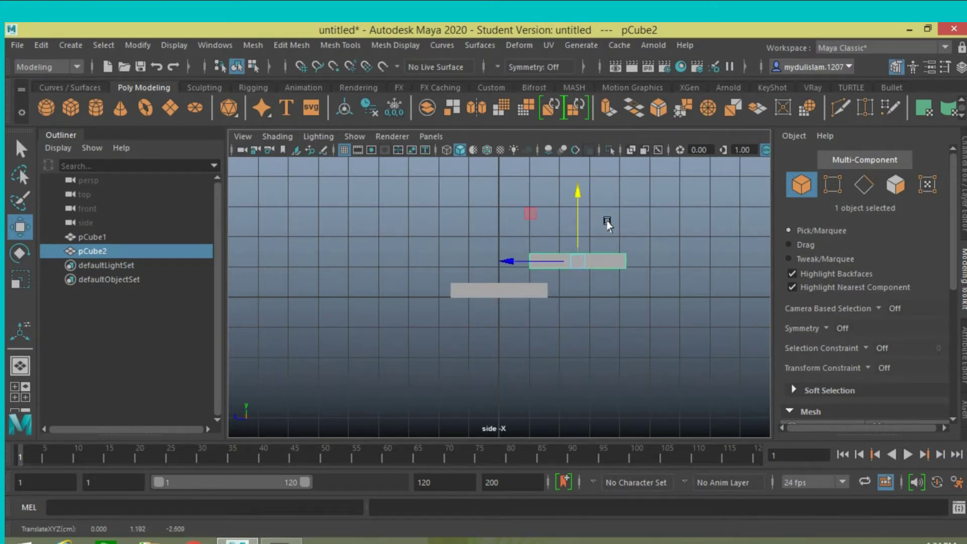
scroll(607, 218, "down", 3)
- Repeat the stepped duplicate up to pCube20 and view the flight in perspective
key("shift+d")
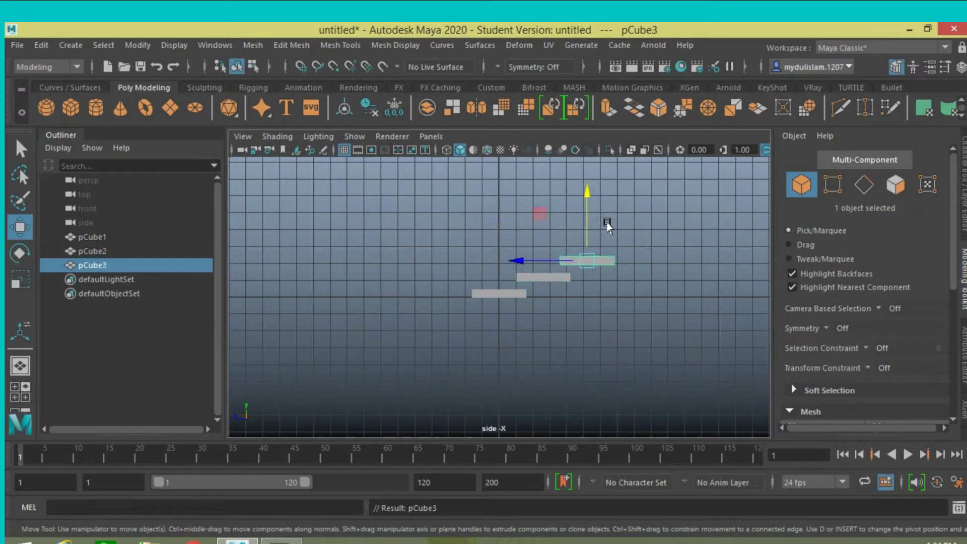
key("shift+d")
key("shift+d")
key("shift+d")
scroll(606, 222, "down", 1)
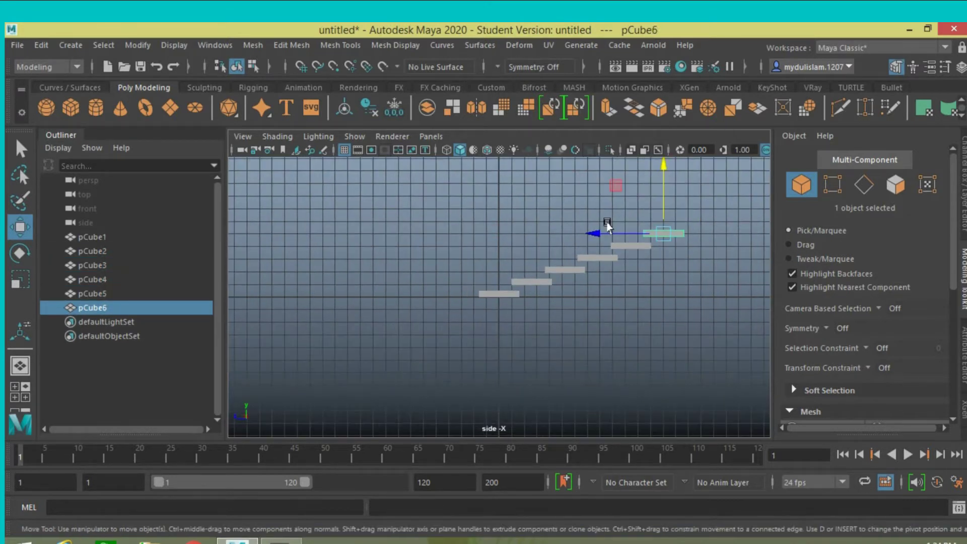
key("shift+d")
key("shift+d")
key("shift+d")
key("shift+d")
key("shift+d")
key("shift+d")
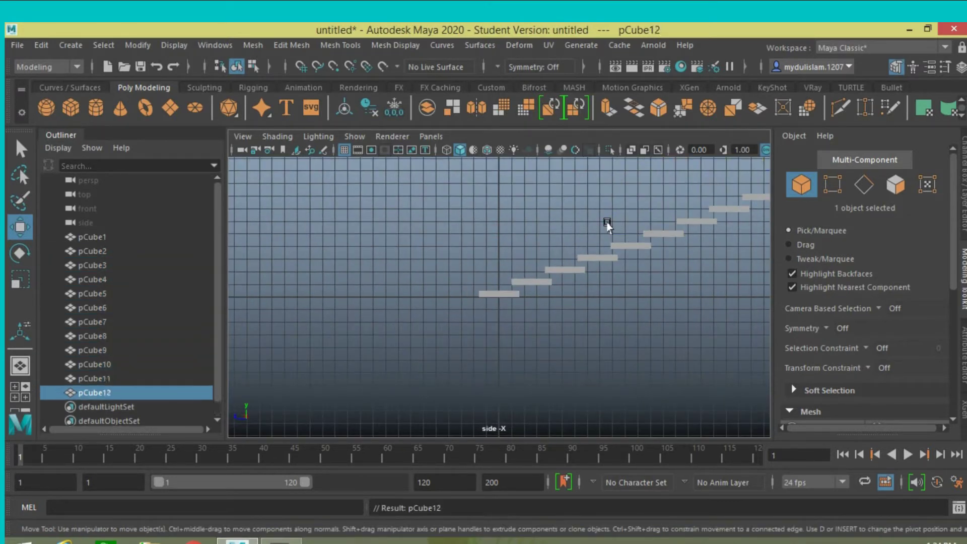
key("shift+d")
key("shift+d")
key("shift+d")
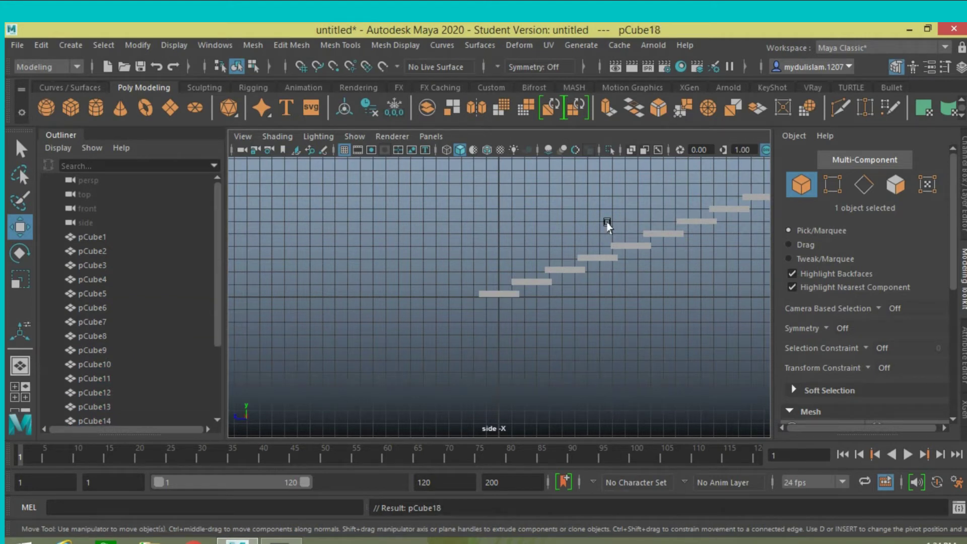
scroll(121, 392, "down", 3)
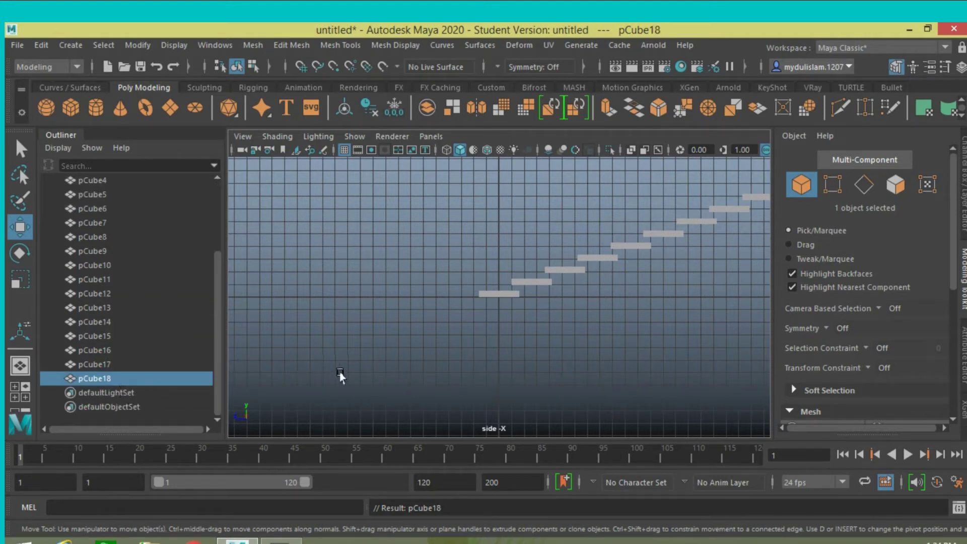
key("shift+d")
key("shift+d")
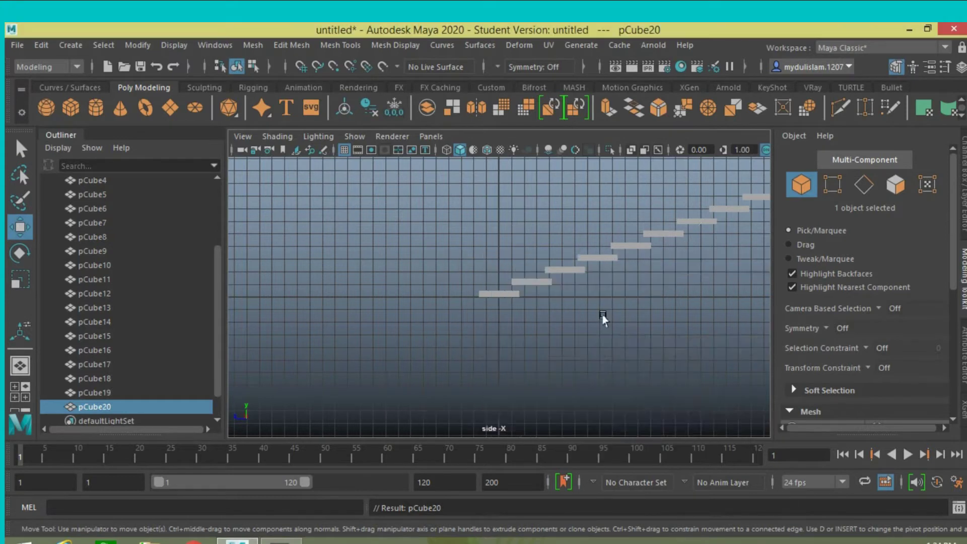
key("space")
key("space")
scroll(556, 293, "down", 5)
- Orbit around the staircase and create pCube21 from the shelf near its foot
scroll(547, 304, "down", 2)
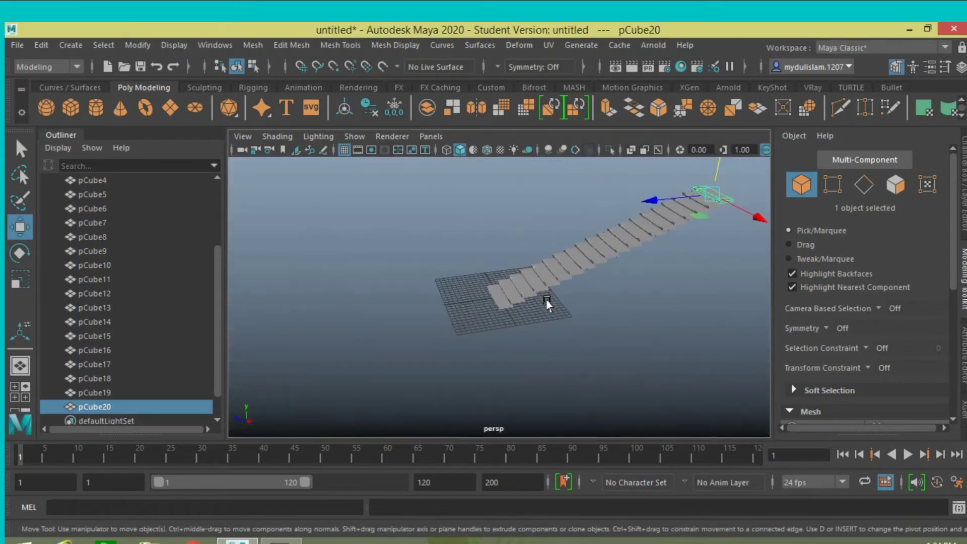
mouse_move(547, 303)
left_mouse_down("alt")
mouse_move(504, 302)
mouse_move(439, 324)
mouse_move(540, 332)
mouse_move(457, 283)
left_mouse_up("alt")
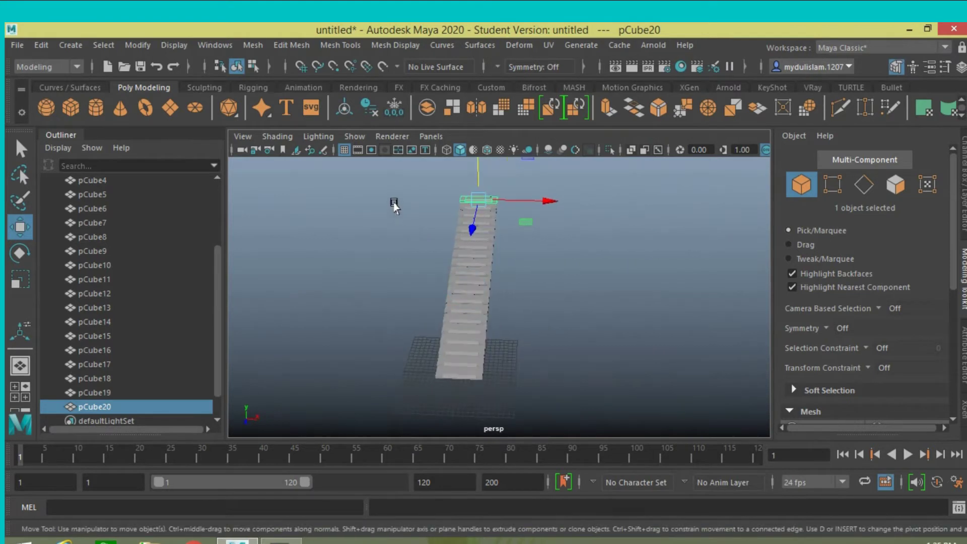
mouse_move(454, 324)
left_mouse_down("alt")
mouse_move(460, 319)
mouse_move(421, 355)
left_mouse_up("alt")
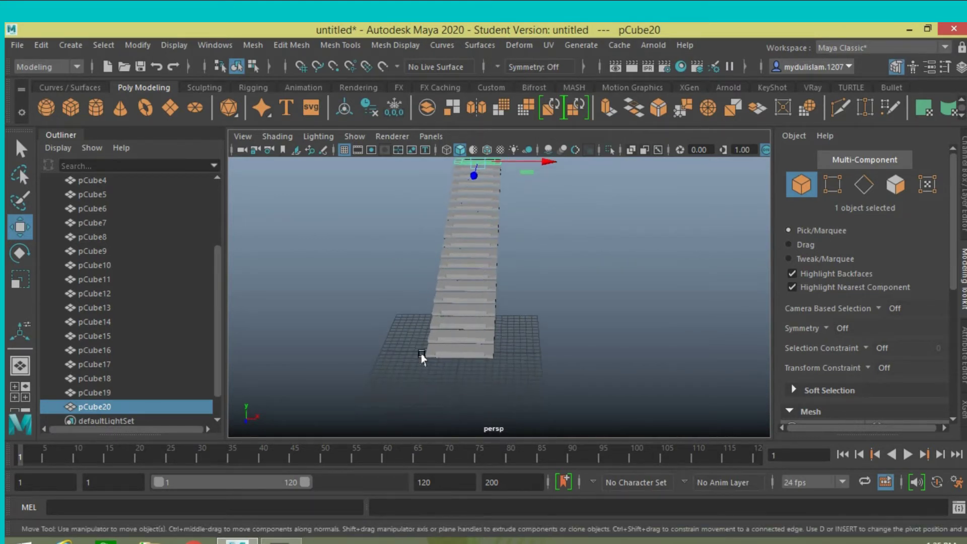
left_click(70, 107)
mouse_move(595, 356)
left_mouse_down("alt")
mouse_move(524, 362)
mouse_move(406, 335)
left_mouse_up("alt")
mouse_move(406, 335)
right_mouse_down("alt")
mouse_move(458, 377)
mouse_move(448, 333)
mouse_move(438, 331)
right_mouse_up("alt")
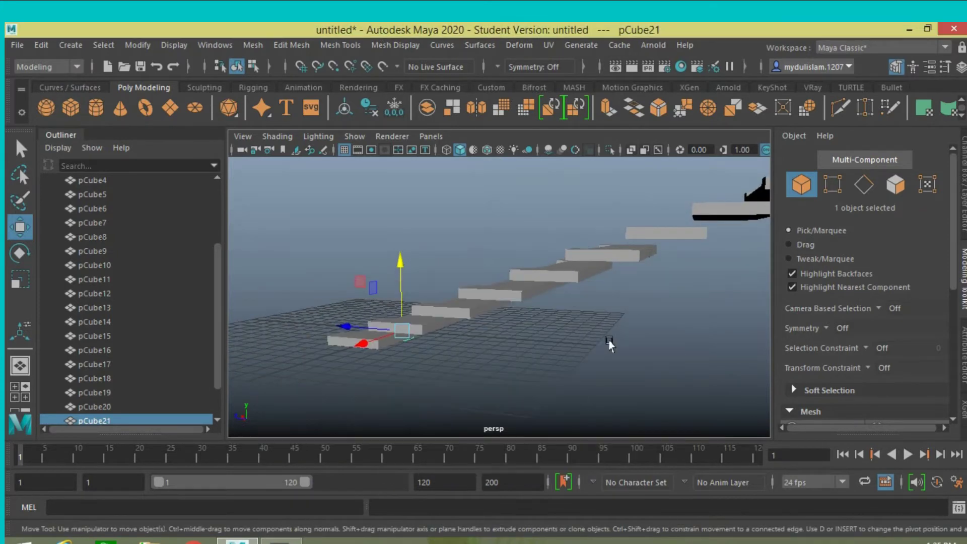
- In side view, stretch pCube21 horizontally into a long flat bar
key("space")
key("space")
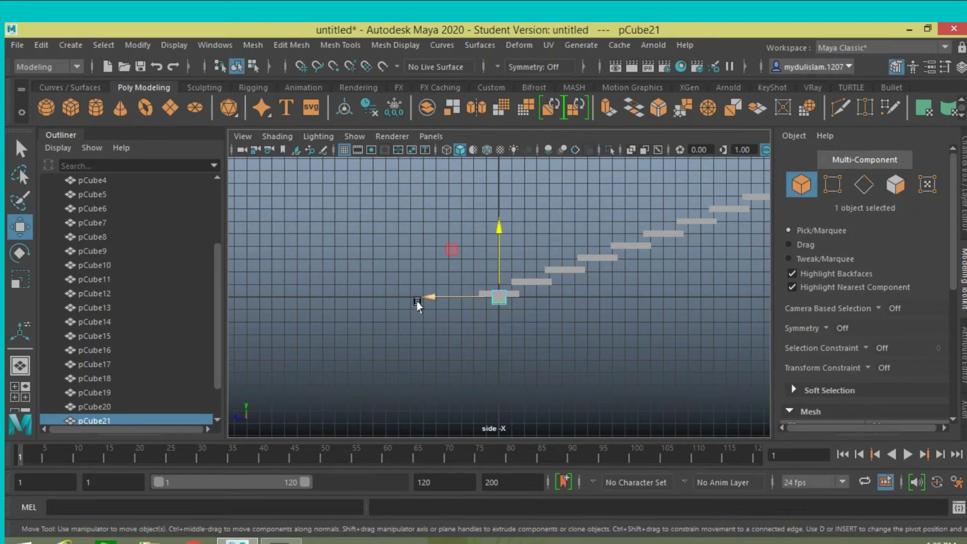
mouse_move(417, 301)
left_mouse_down()
mouse_move(515, 302)
mouse_move(549, 315)
mouse_move(419, 297)
left_mouse_up()
left_click(23, 276)
left_click_drag(524, 299, 434, 317)
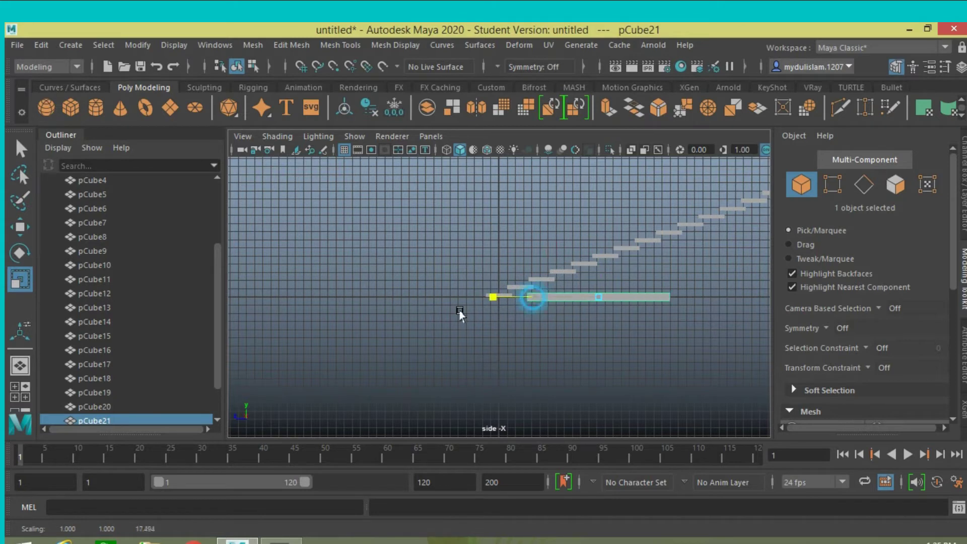
scroll(545, 339, "down", 3)
scroll(546, 339, "down", 3)
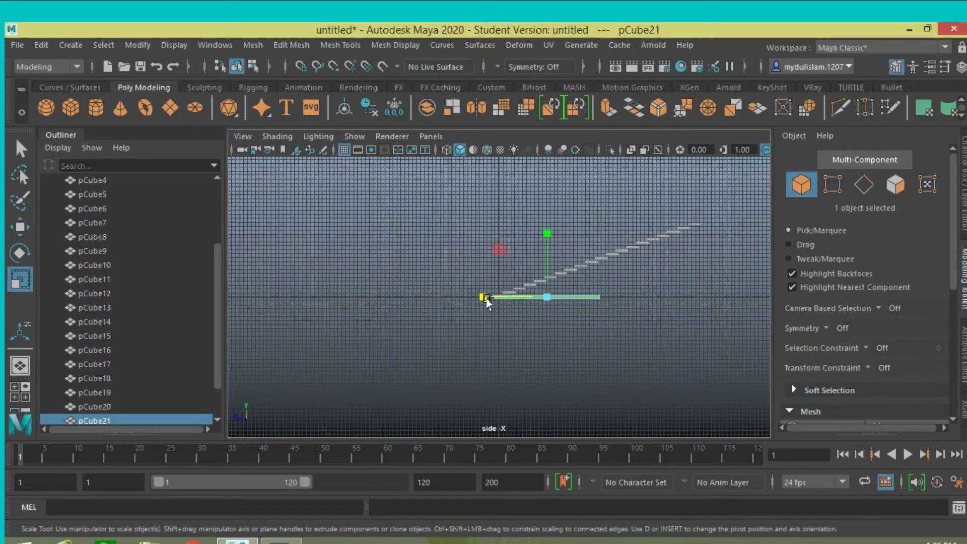
left_click_drag(485, 298, 428, 301)
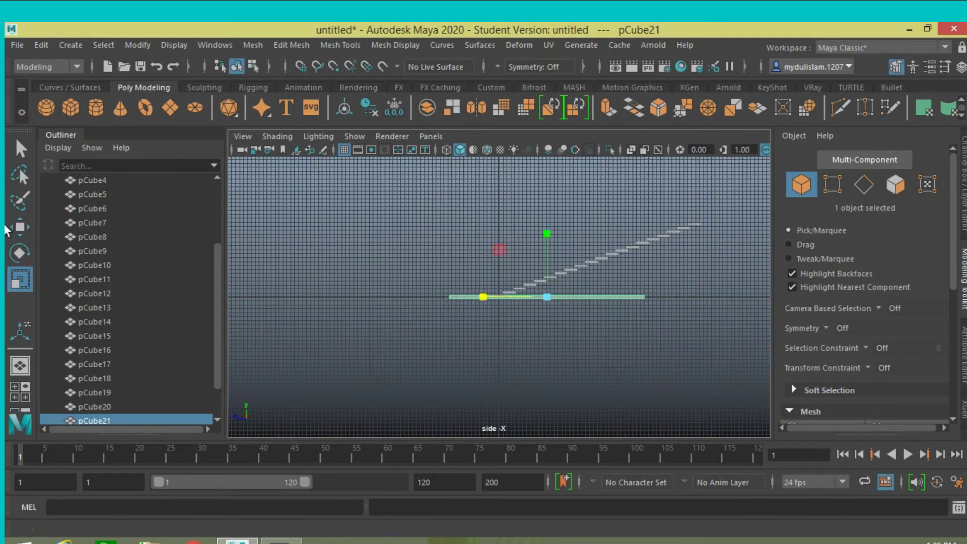
- Slide the bar under the steps, frame it, and enter pivot editing
left_click(17, 227)
left_click_drag(472, 298, 503, 301)
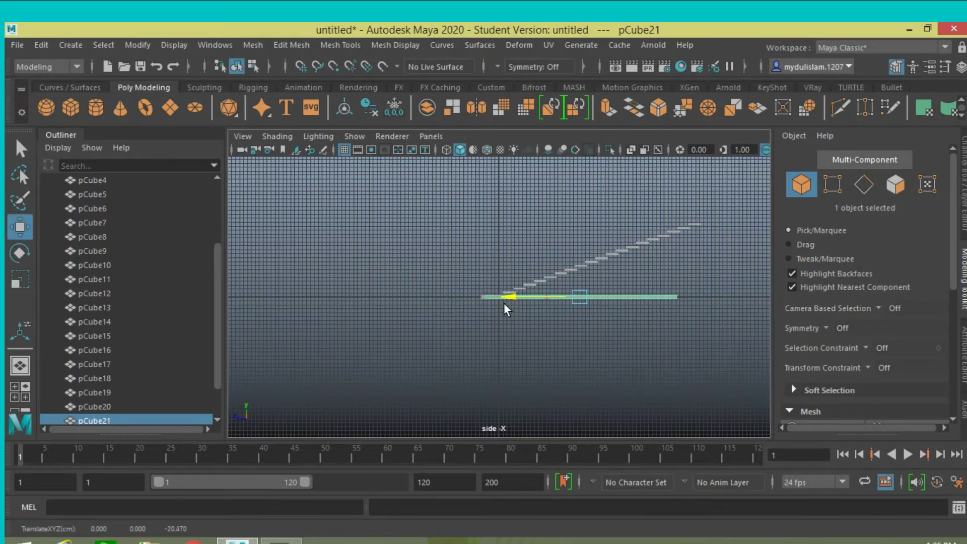
key("f")
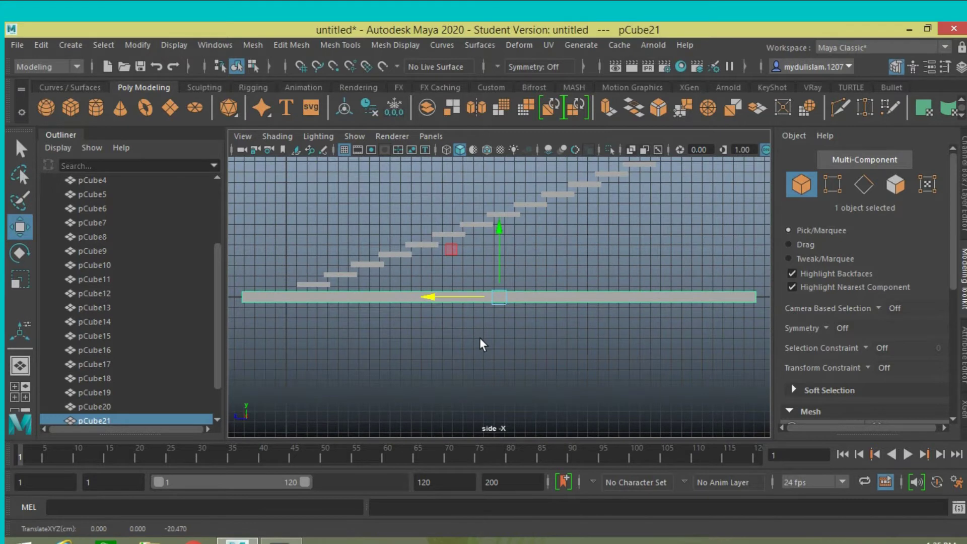
key("d")
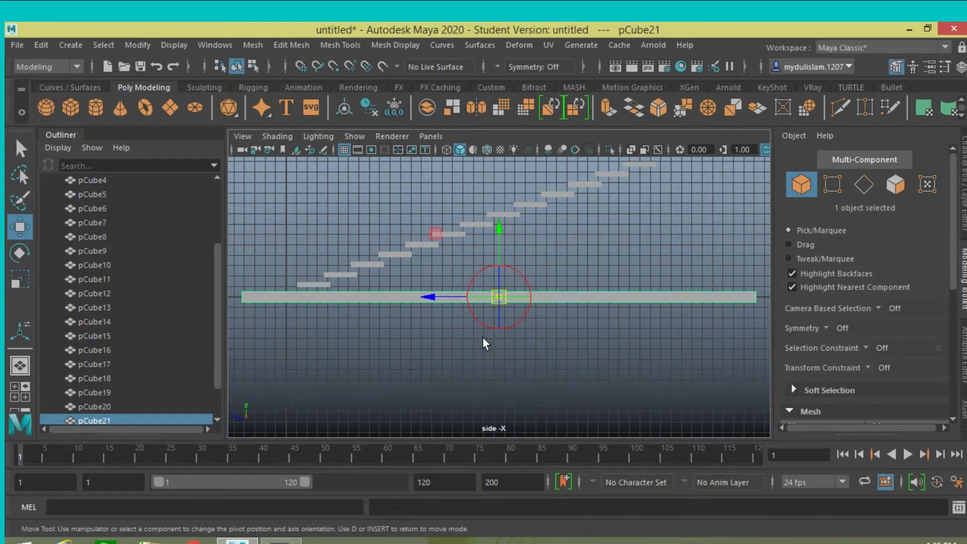
- Snap the bar's pivot to its left end and rotate the bar to the stair slope
key("v")
left_click_drag(425, 298, 285, 337)
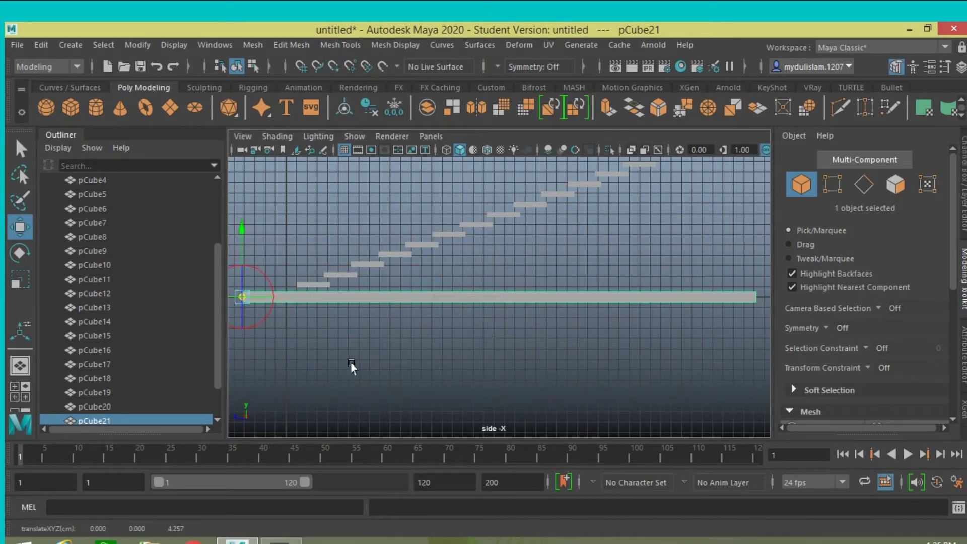
scroll(388, 368, "down", 3)
key("e")
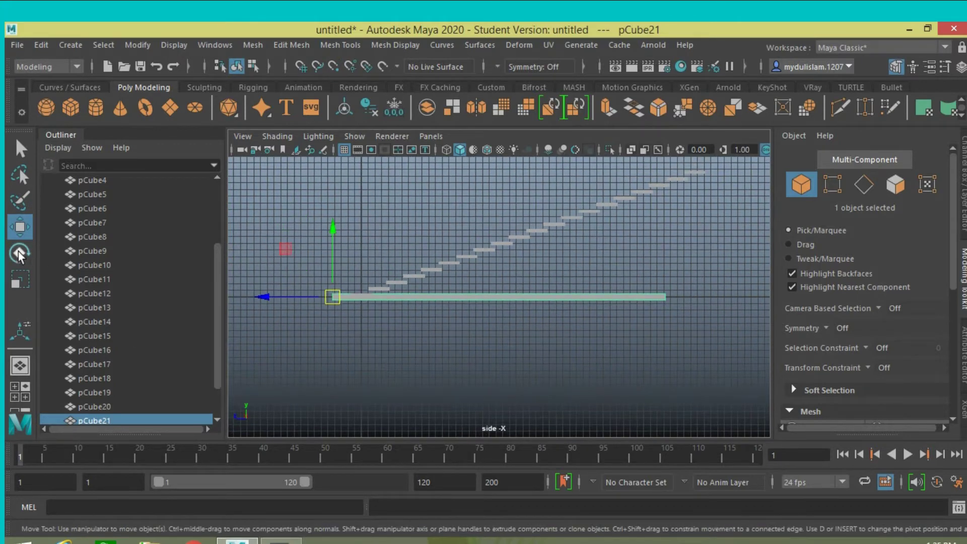
mouse_move(315, 238)
left_mouse_down()
mouse_move(320, 244)
mouse_move(295, 248)
left_mouse_up()
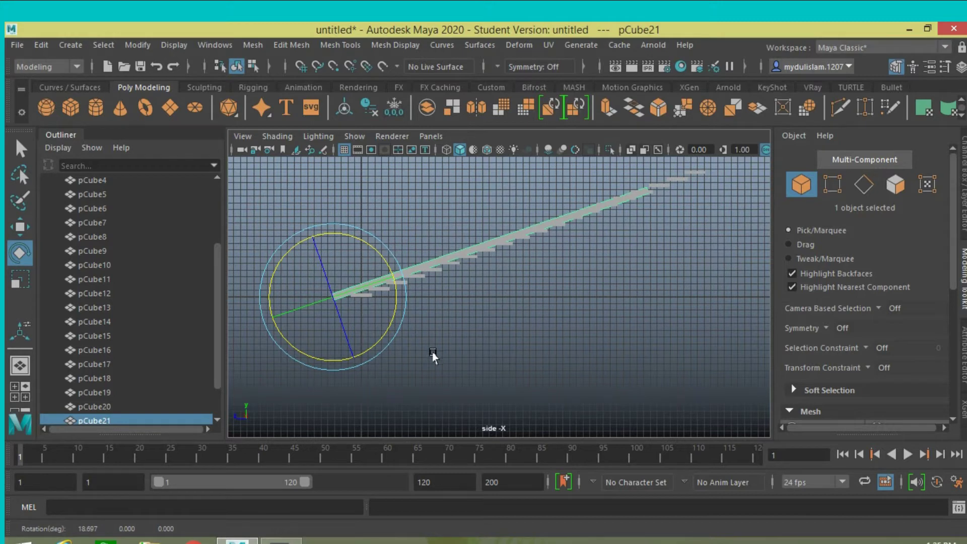
middle_click_drag(432, 352, 537, 361, "alt")
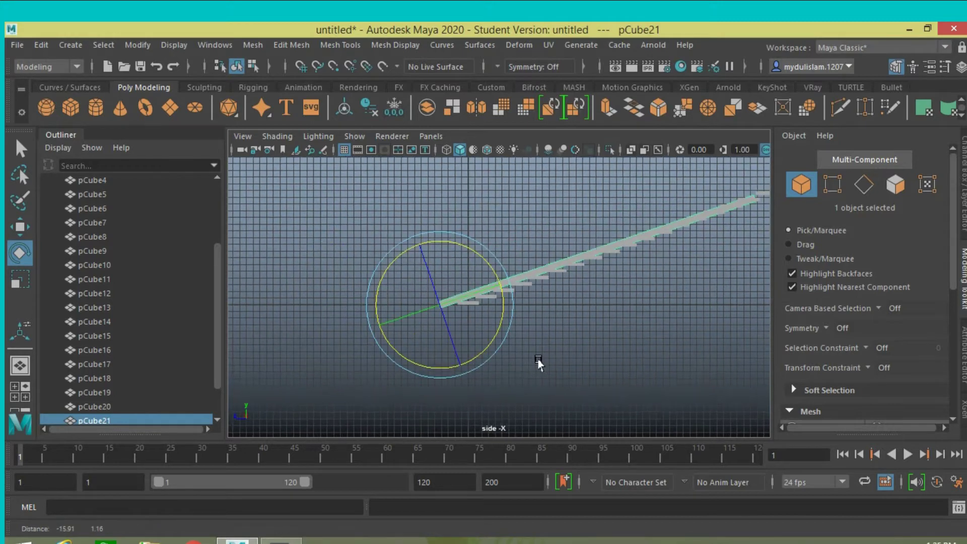
- Move the tilted bar beneath the steps, shorten it to stair length and thicken it
left_click(20, 228)
left_click_drag(441, 252, 444, 259)
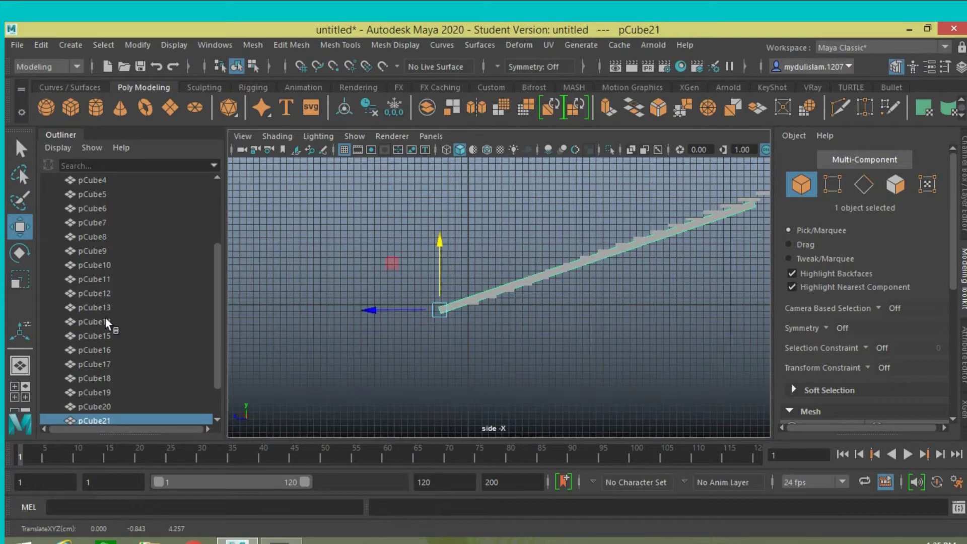
left_click(20, 278)
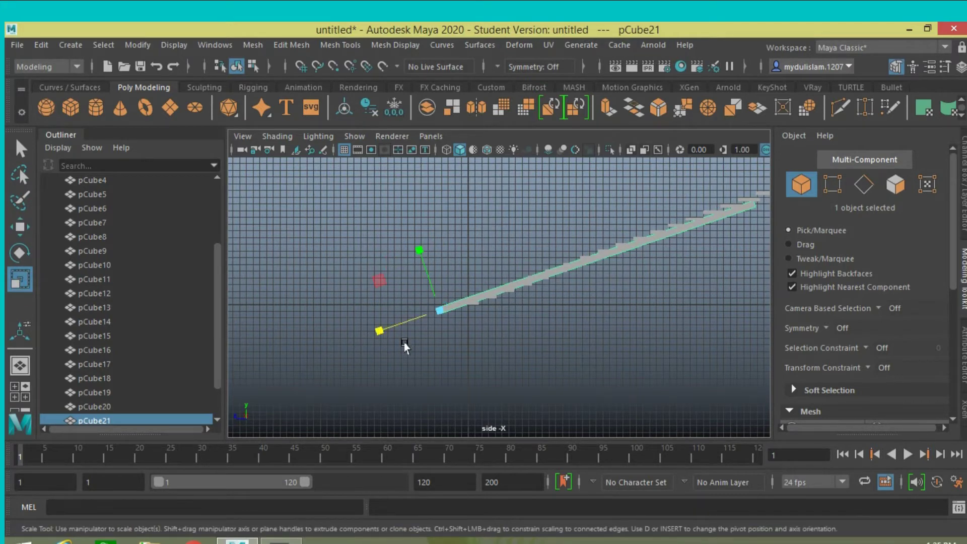
mouse_move(383, 331)
left_mouse_down()
mouse_move(387, 348)
mouse_move(394, 327)
mouse_move(387, 338)
left_mouse_up()
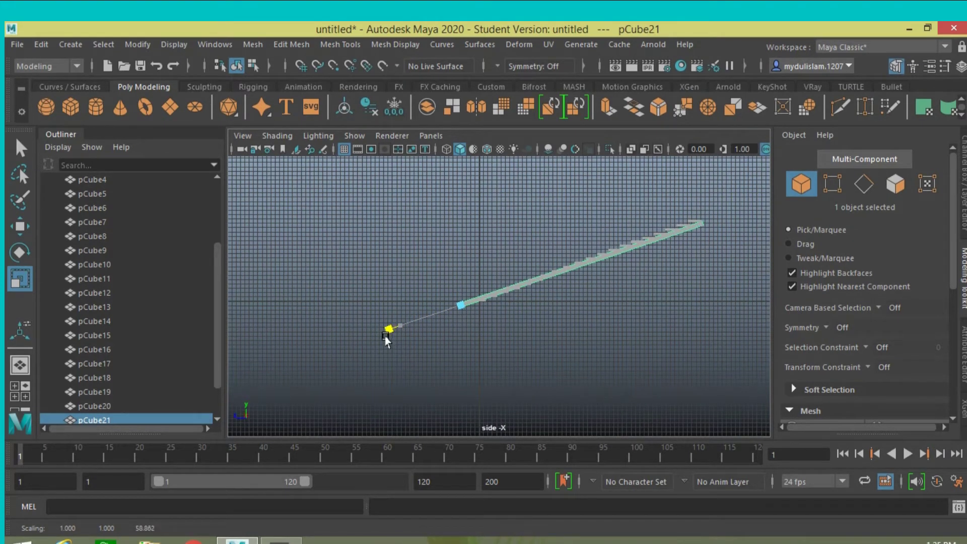
left_click(20, 227)
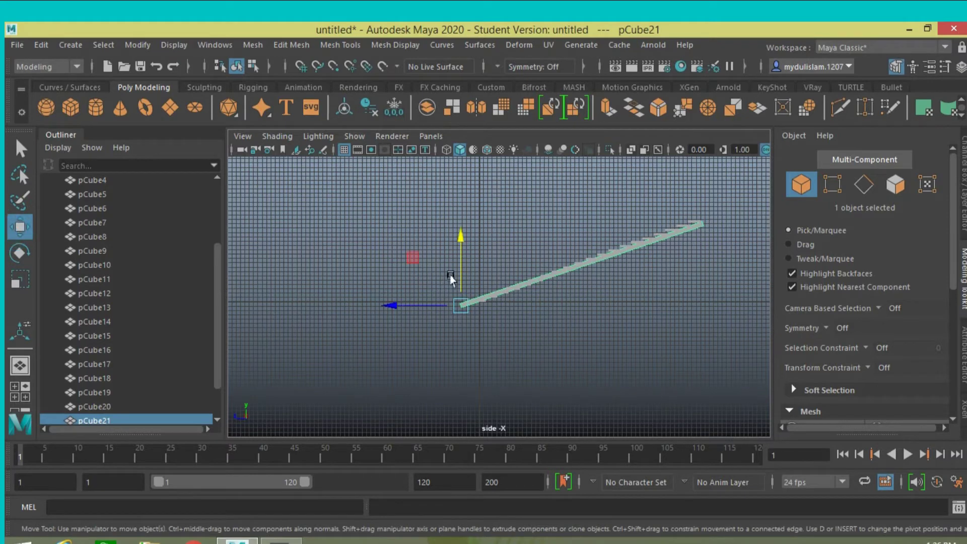
scroll(552, 305, "up", 3)
scroll(552, 304, "up", 3)
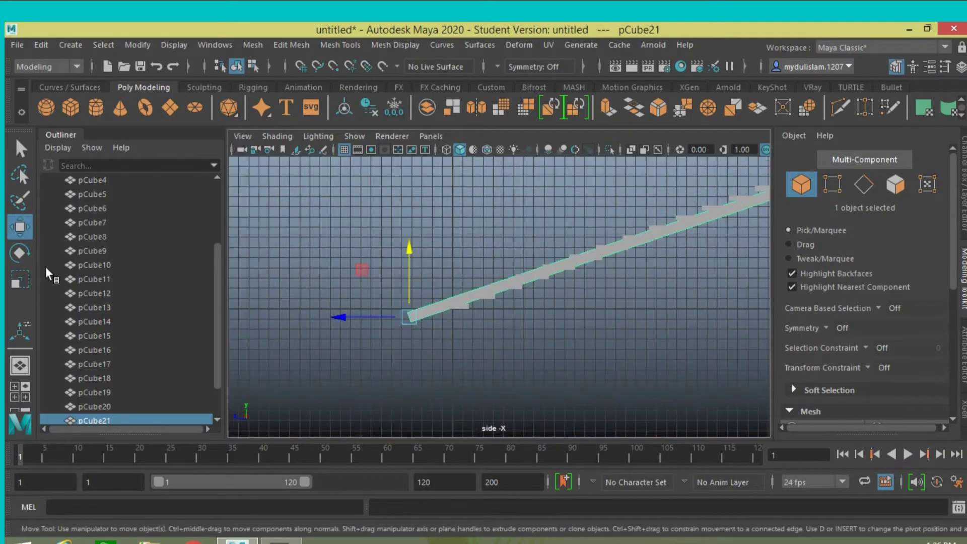
left_click(15, 280)
left_click_drag(381, 271, 369, 247)
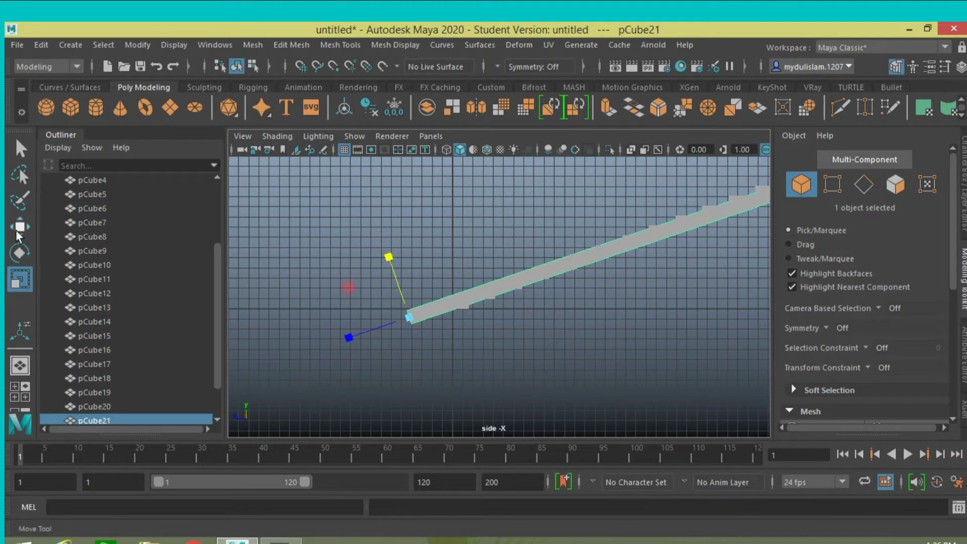
- Switch to wireframe and nudge the bar into place along the stairs
left_click(447, 149)
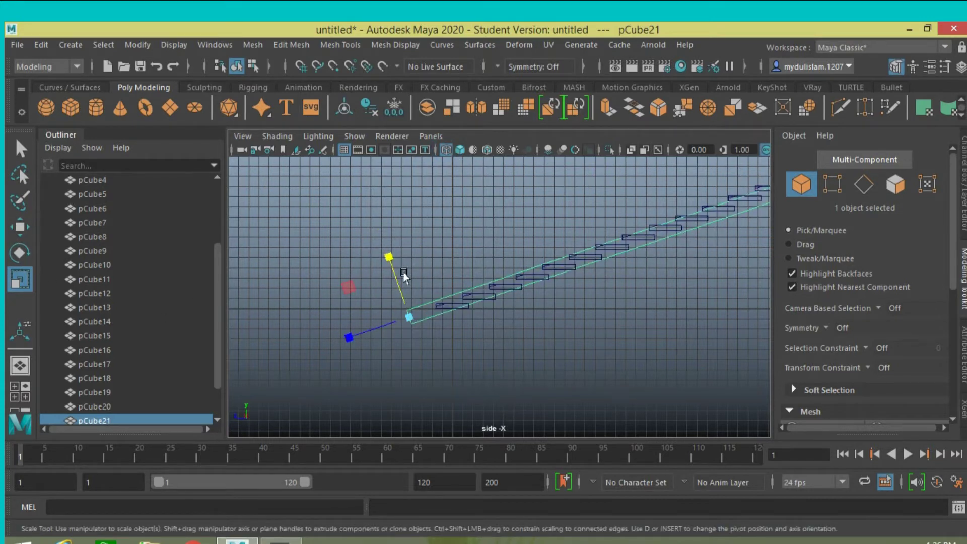
left_click(20, 227)
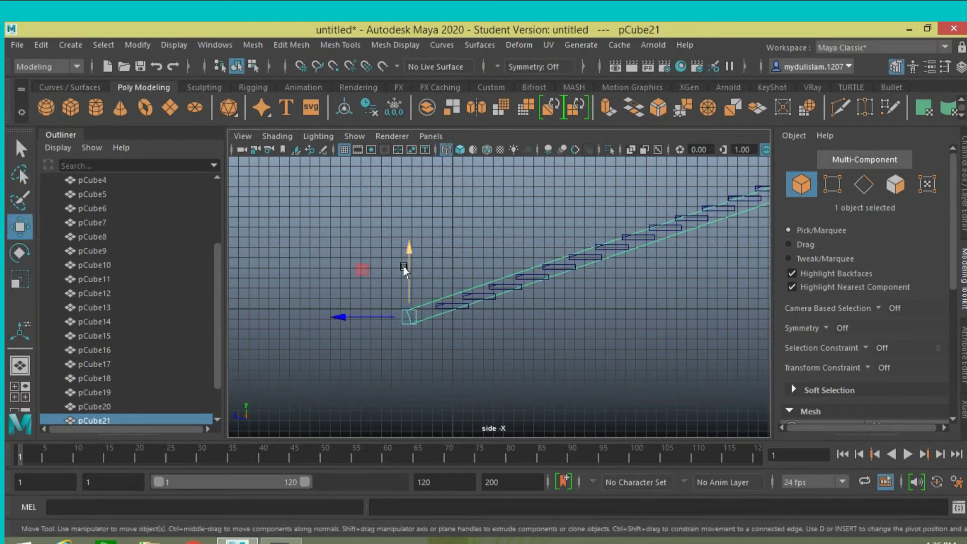
left_click_drag(356, 318, 373, 316)
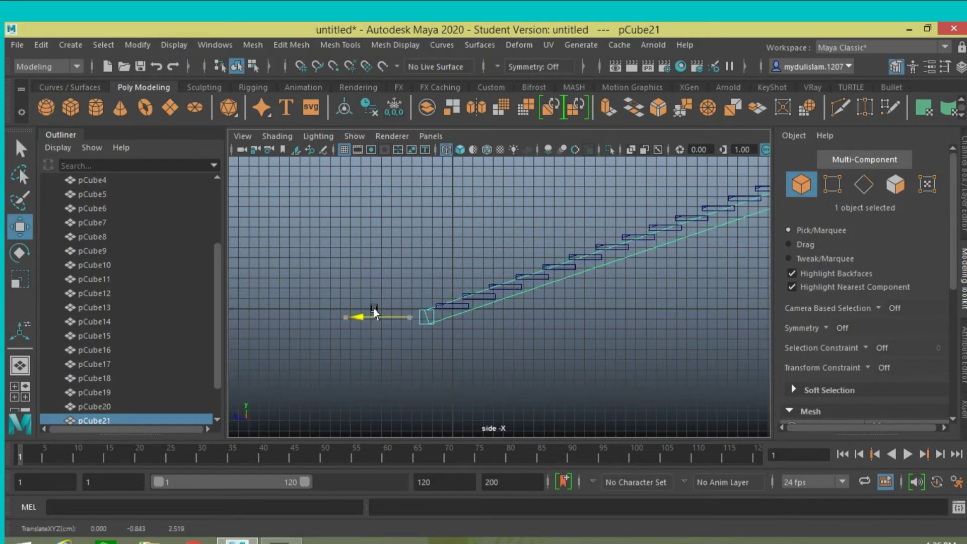
left_click_drag(428, 287, 430, 285)
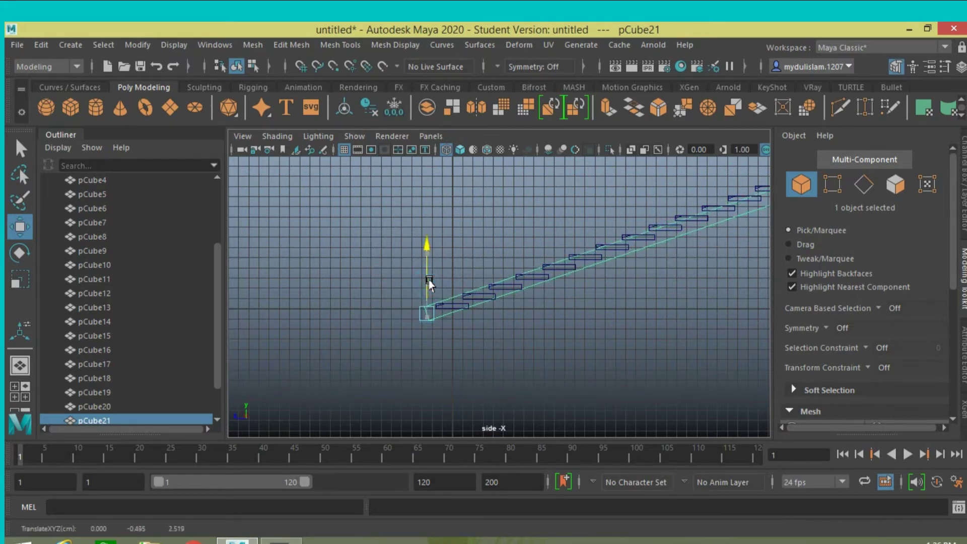
left_click_drag(395, 315, 400, 315)
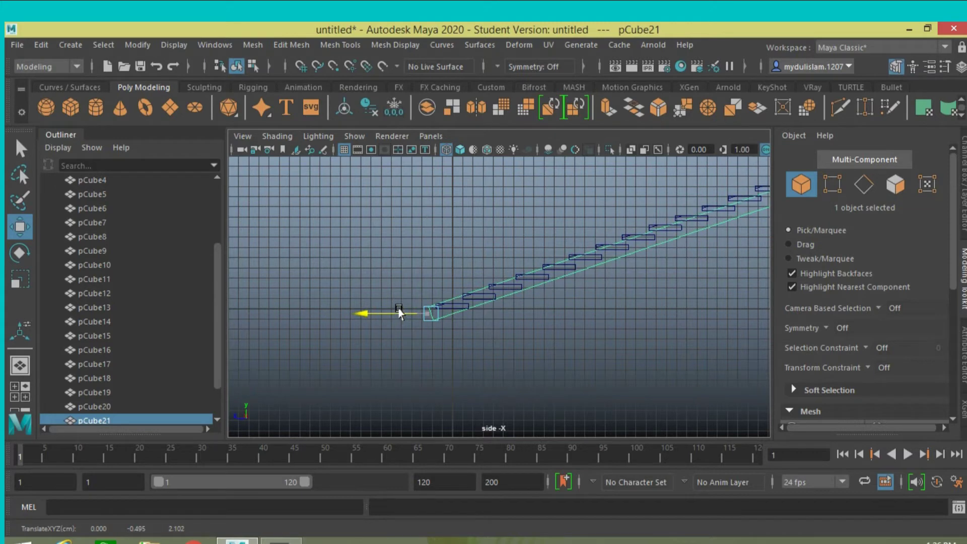
left_click_drag(432, 284, 433, 281)
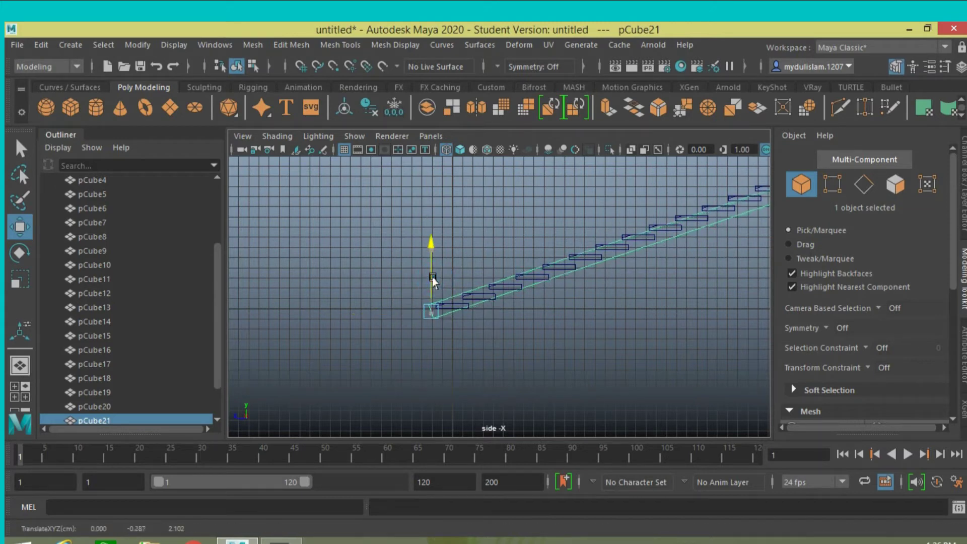
scroll(529, 330, "down", 2)
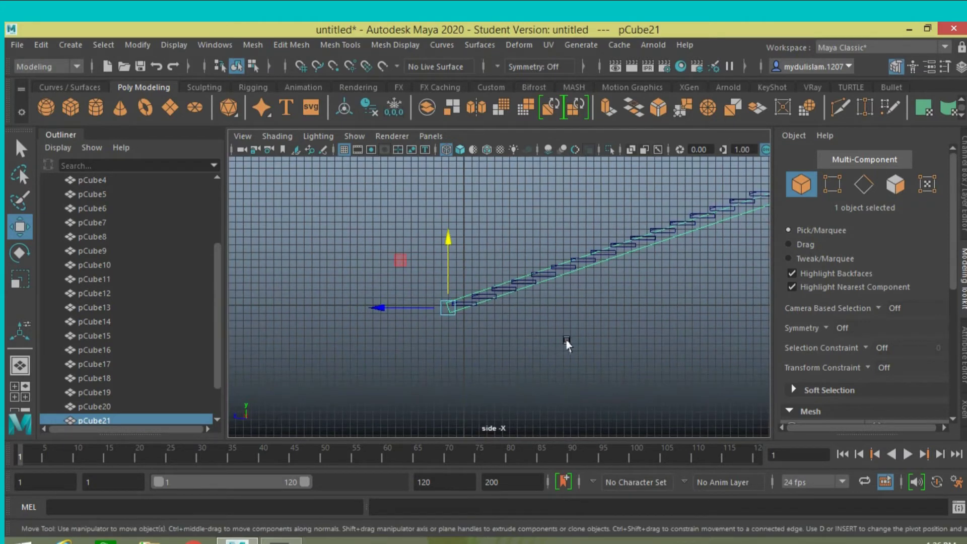
scroll(524, 343, "down", 2)
scroll(510, 348, "down", 1)
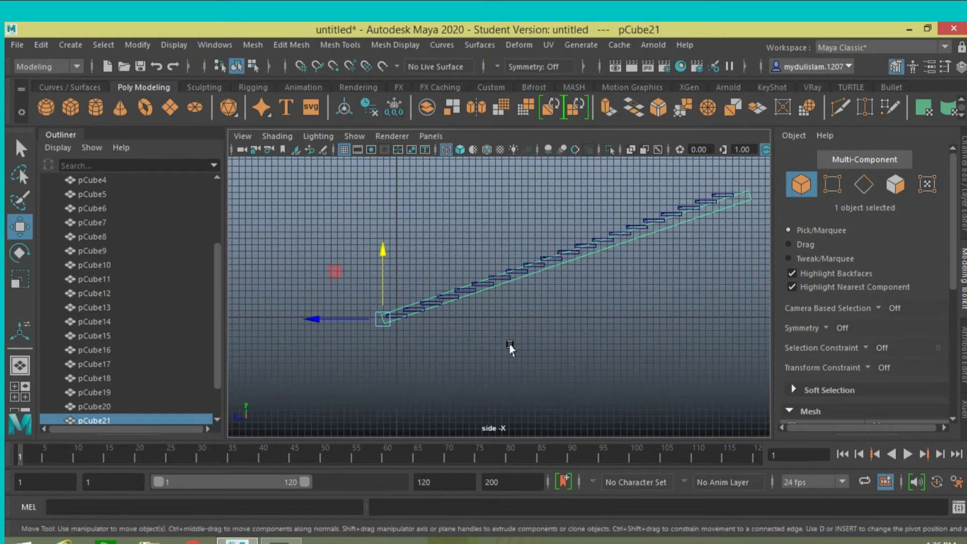
- Rotate the box about 22° to the stair slope and reposition it along the steps
left_click(21, 253)
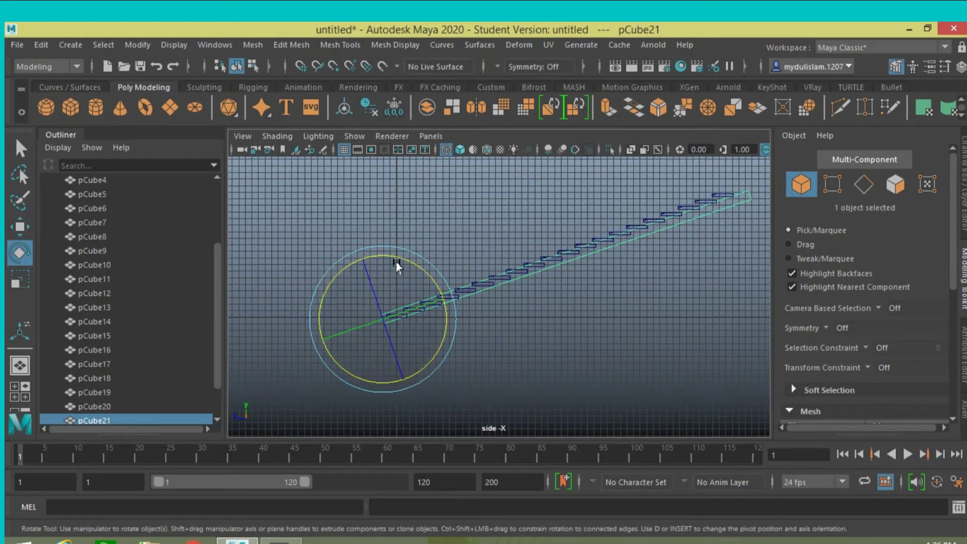
left_click_drag(396, 262, 396, 264)
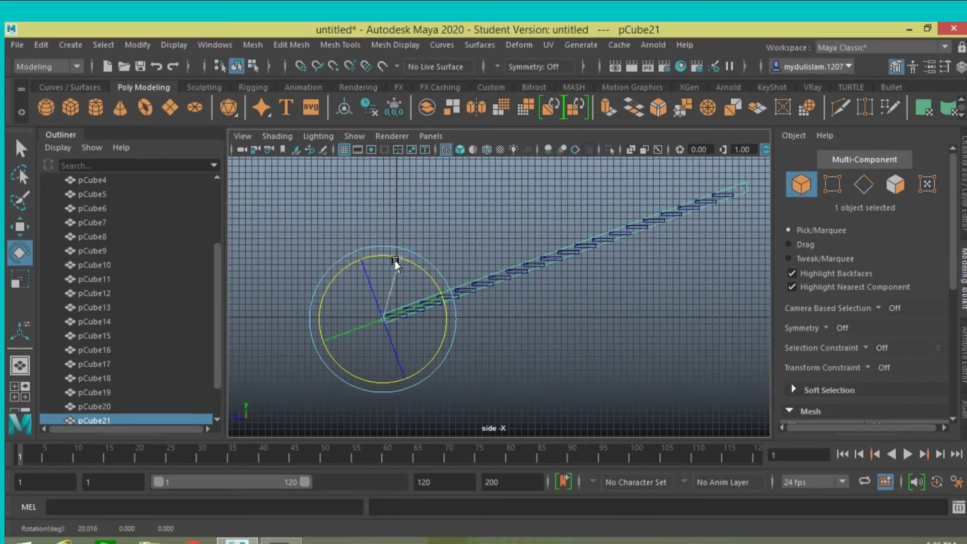
scroll(487, 346, "up", 2)
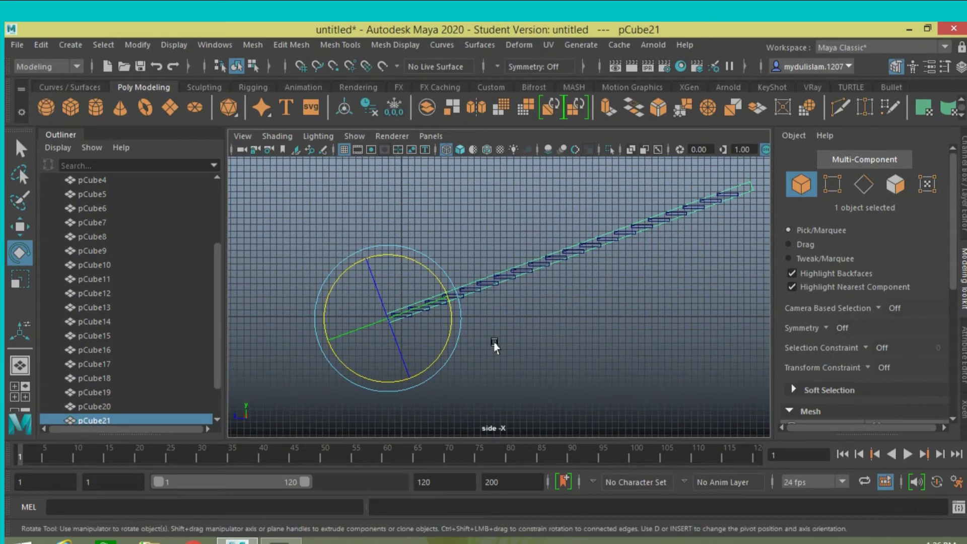
scroll(493, 345, "up", 1)
scroll(494, 343, "up", 1)
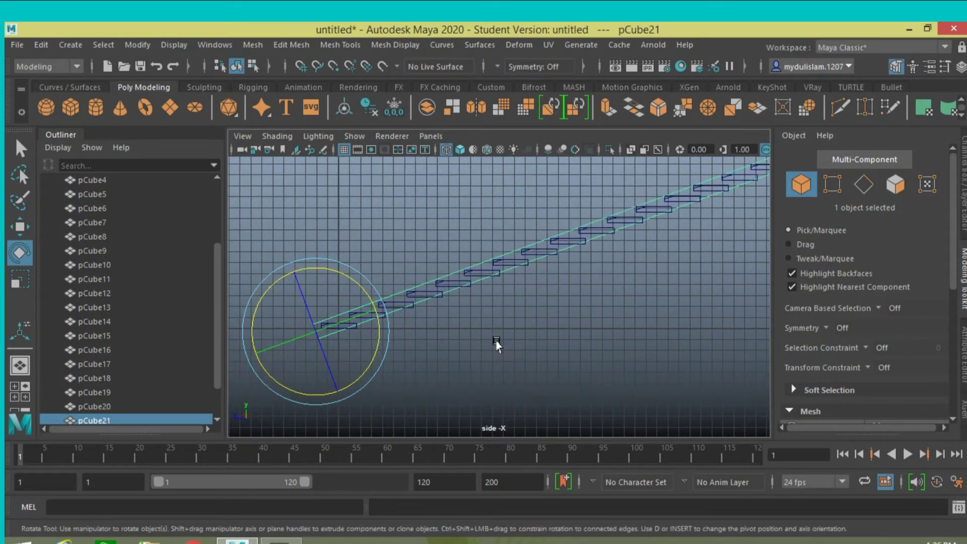
left_click(19, 228)
left_click_drag(255, 332, 270, 330)
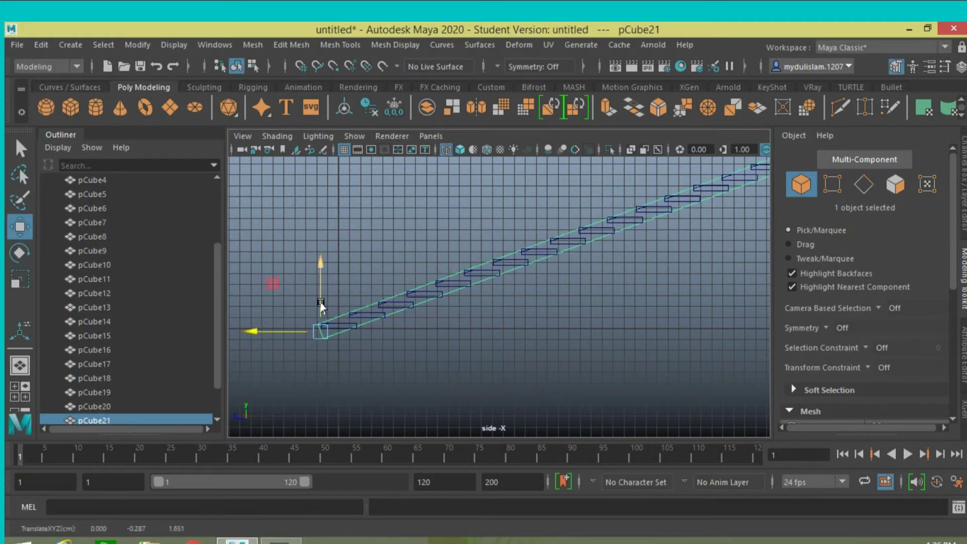
left_click_drag(322, 305, 321, 302)
mouse_move(321, 305)
left_mouse_down()
mouse_move(283, 255)
mouse_move(294, 279)
mouse_move(316, 259)
left_mouse_up()
- Stretch the box along the whole staircase and check the bottom of the flight
left_click(15, 277)
left_click(20, 227)
scroll(519, 315, "down", 2)
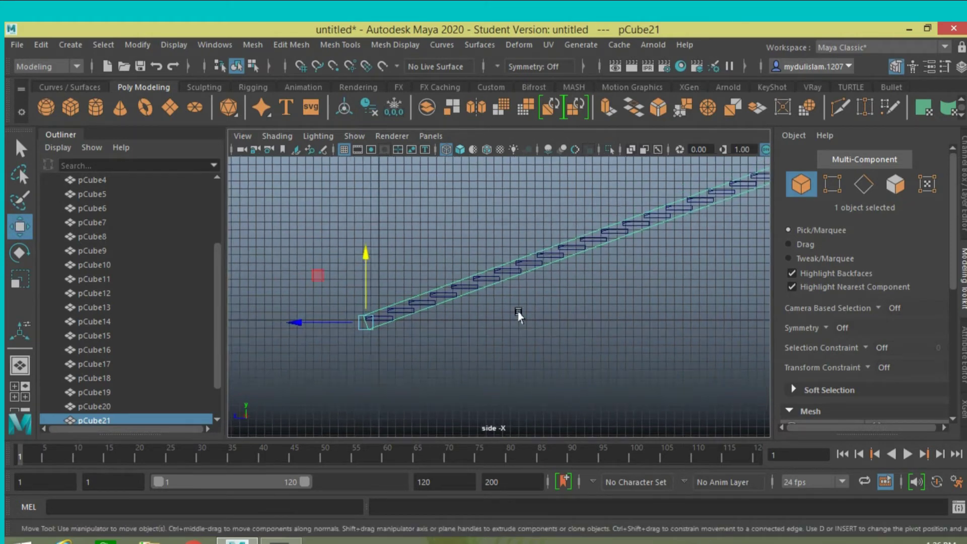
middle_click_drag(562, 312, 477, 341, "alt")
middle_click_drag(579, 323, 521, 362, "alt")
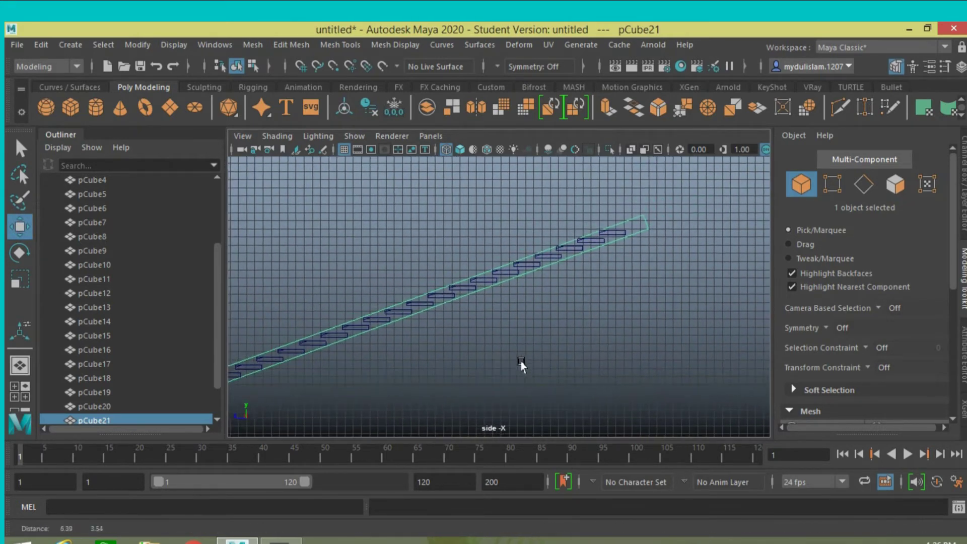
scroll(588, 335, "down", 1)
scroll(524, 347, "down", 1)
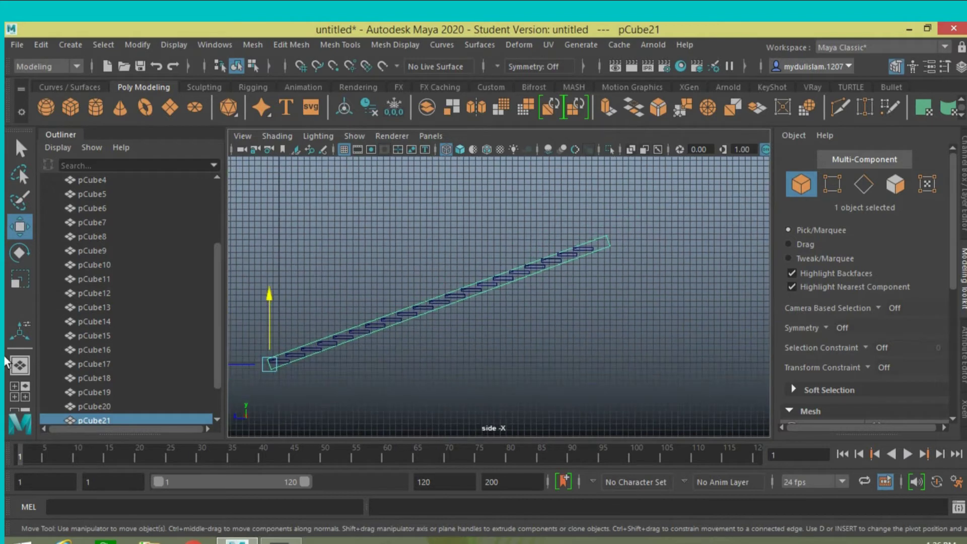
- Scale the long slanted box pCube21 down to a short piece spanning the bottom two steps
left_click(16, 288)
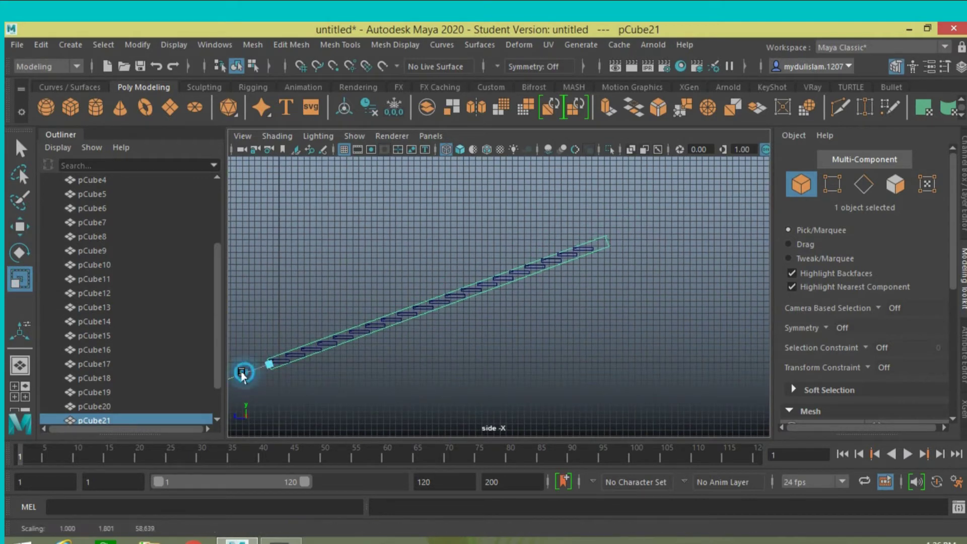
left_click_drag(244, 371, 244, 375)
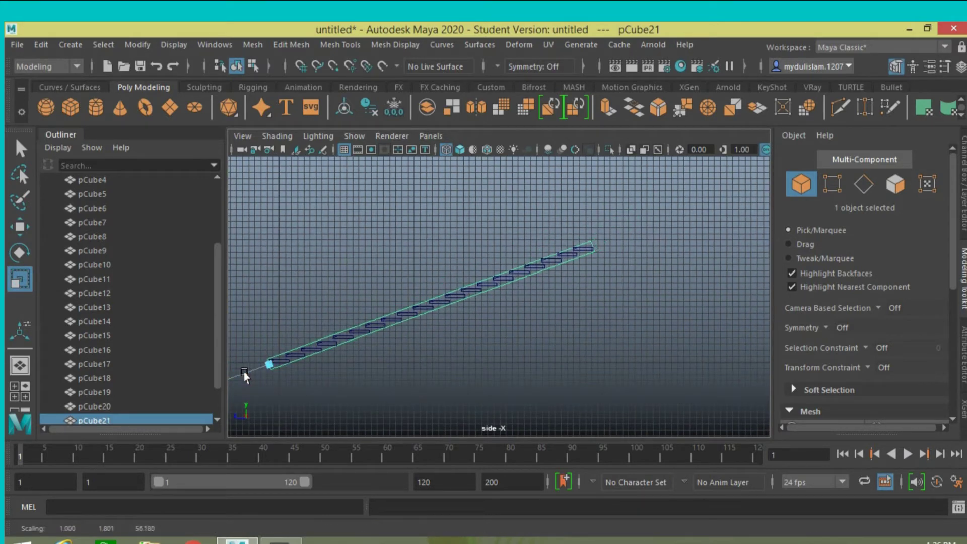
scroll(542, 356, "up", 2)
scroll(543, 358, "up", 1)
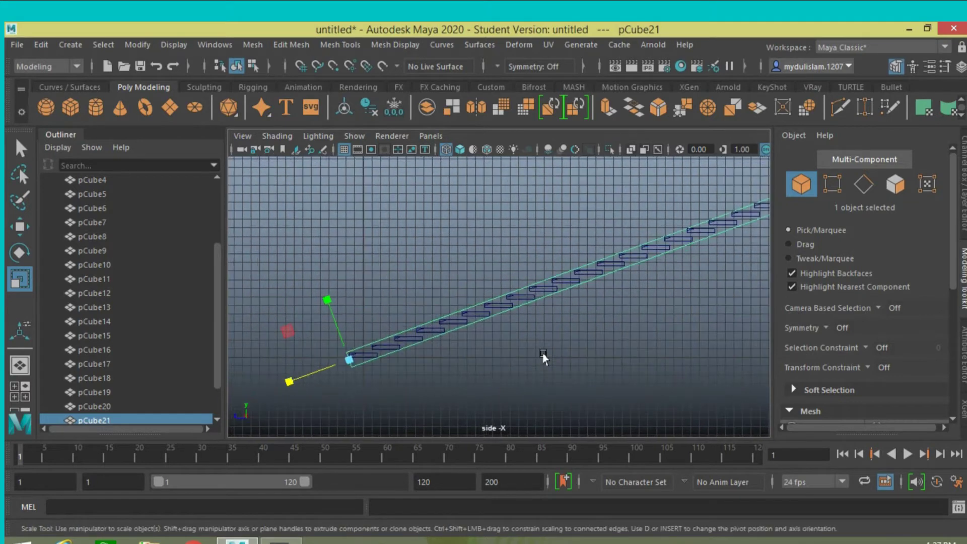
middle_click_drag(543, 356, 548, 343, "alt")
left_click_drag(294, 367, 351, 359)
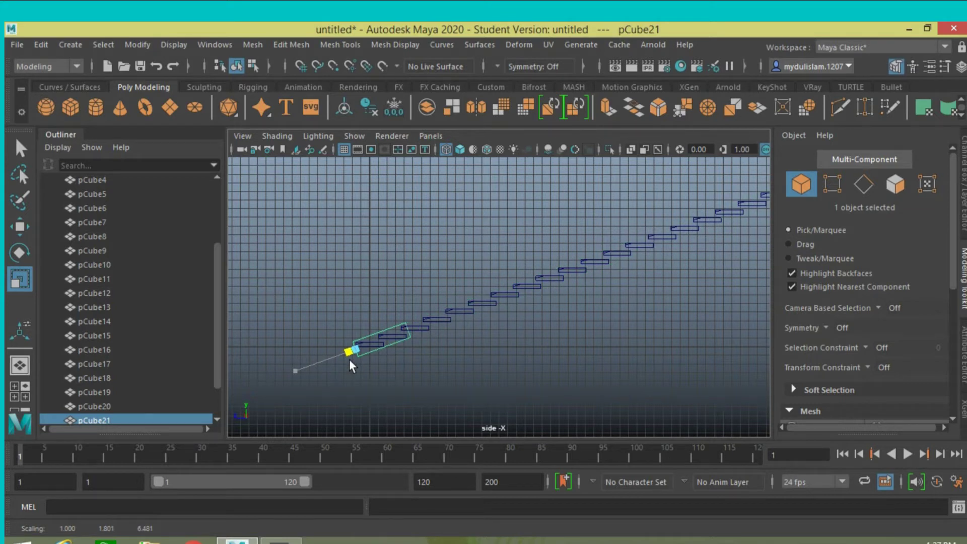
left_click_drag(349, 358, 350, 358)
- Duplicate the short slanted piece and align the copy just above it on the stairs
key("ctrl+d")
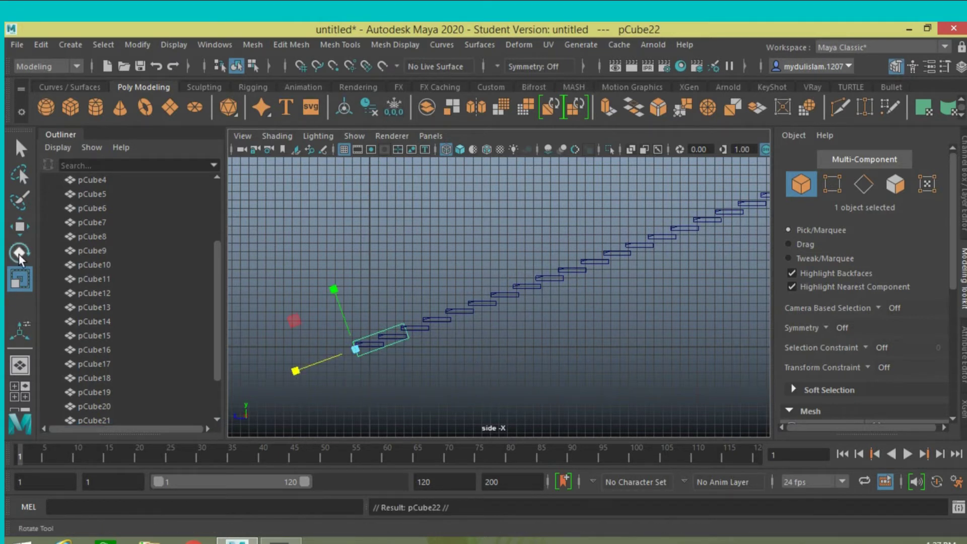
left_click(22, 233)
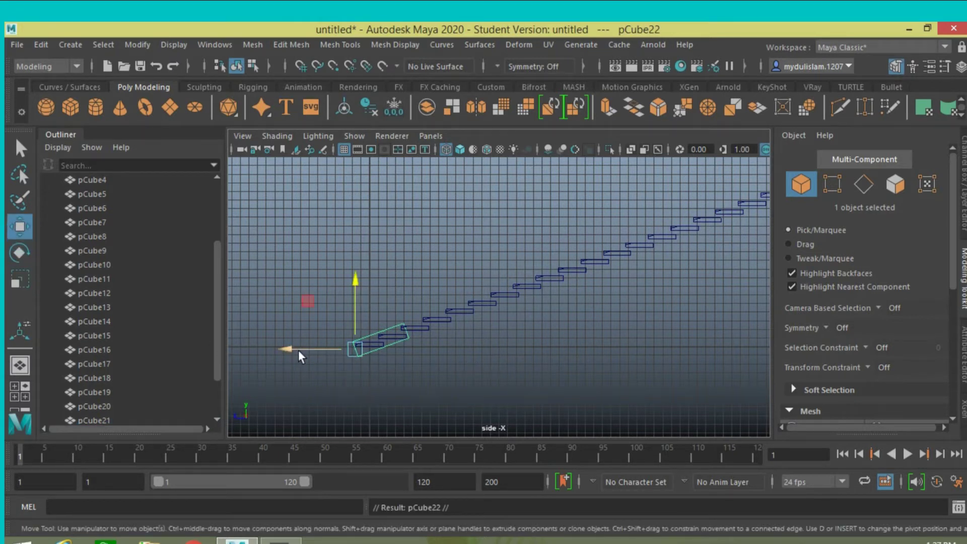
mouse_move(297, 348)
left_mouse_down()
mouse_move(391, 319)
mouse_move(407, 283)
left_mouse_up()
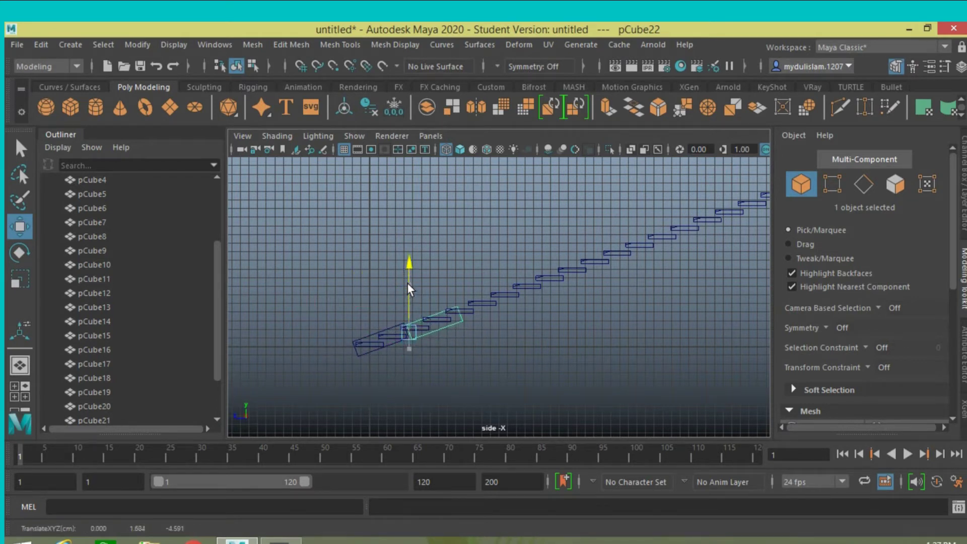
left_click_drag(376, 328, 374, 328)
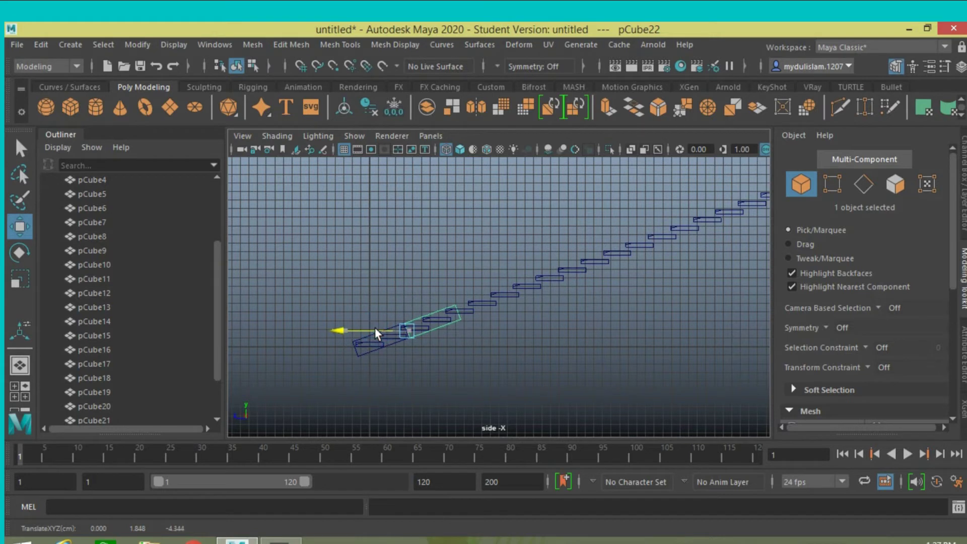
scroll(436, 358, "up", 5)
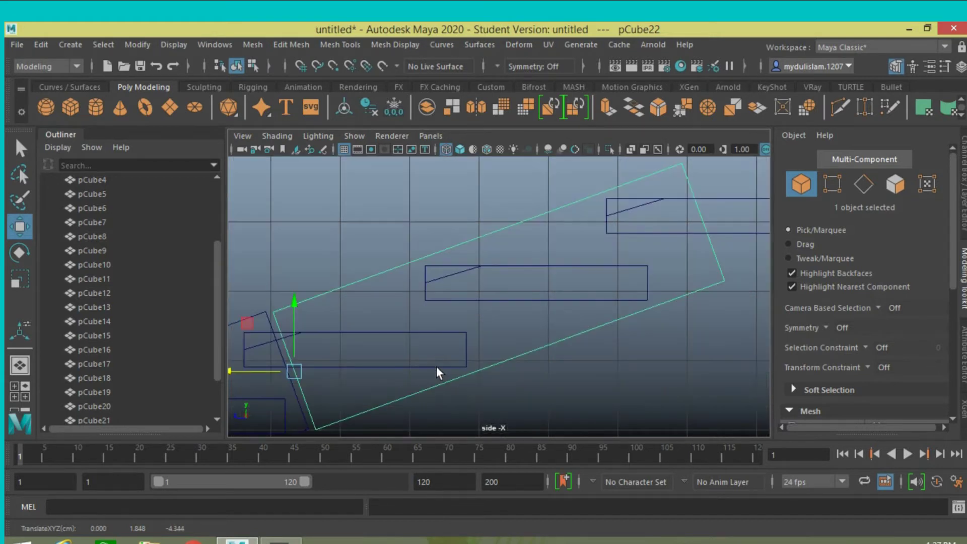
left_click_drag(293, 319, 292, 317)
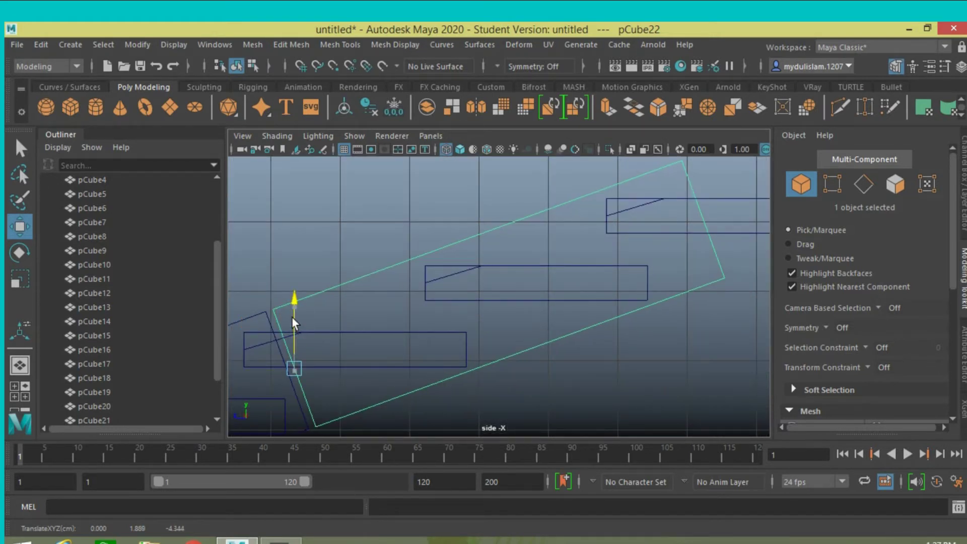
left_click_drag(260, 364, 253, 369)
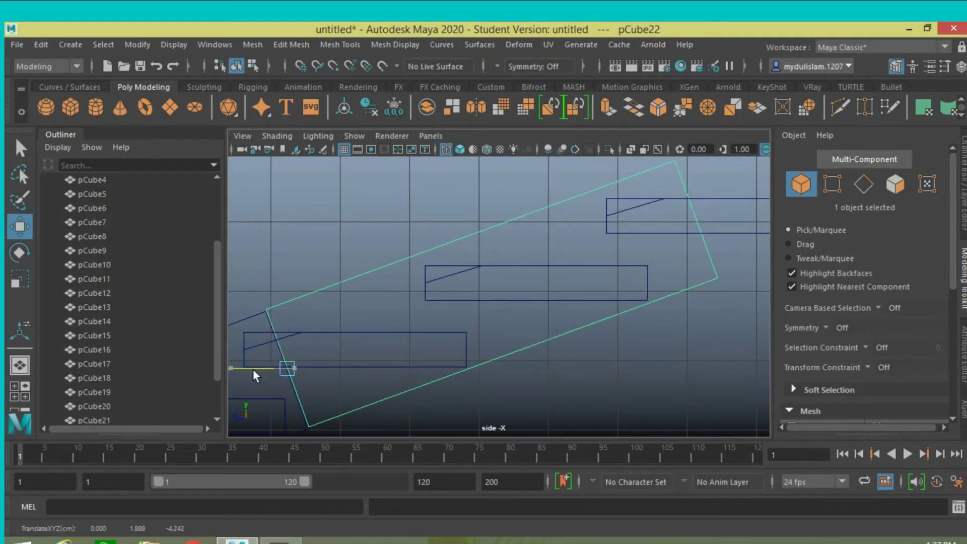
left_click_drag(293, 299, 292, 302)
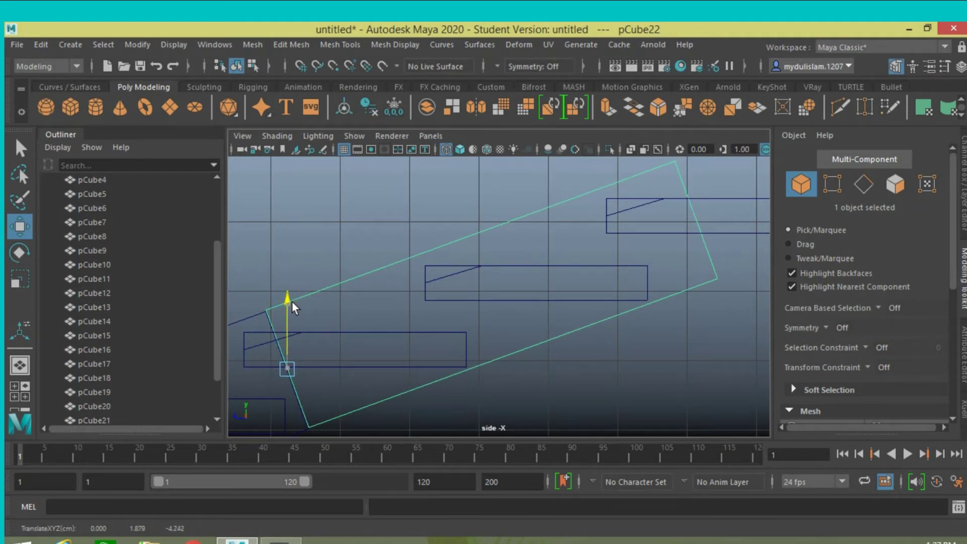
scroll(362, 351, "down", 3)
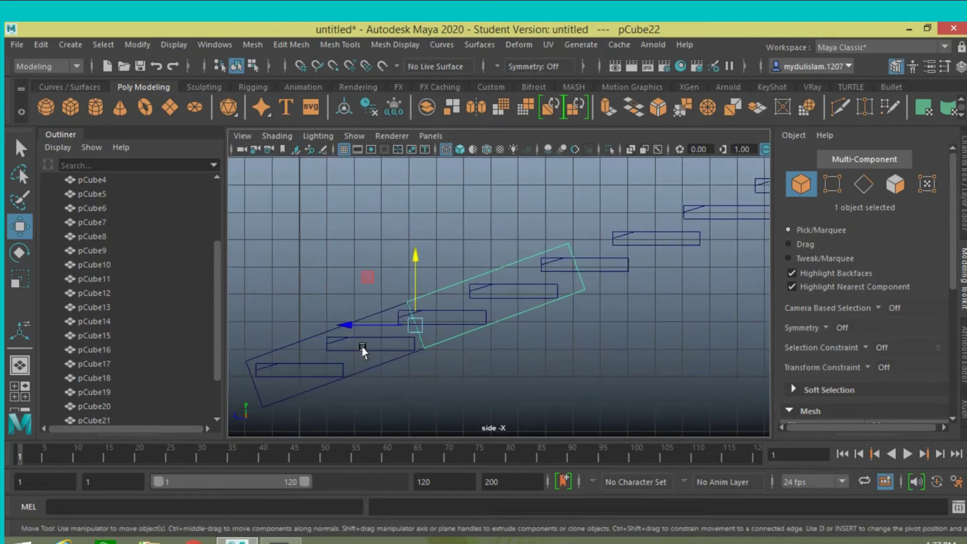
scroll(467, 379, "down", 2)
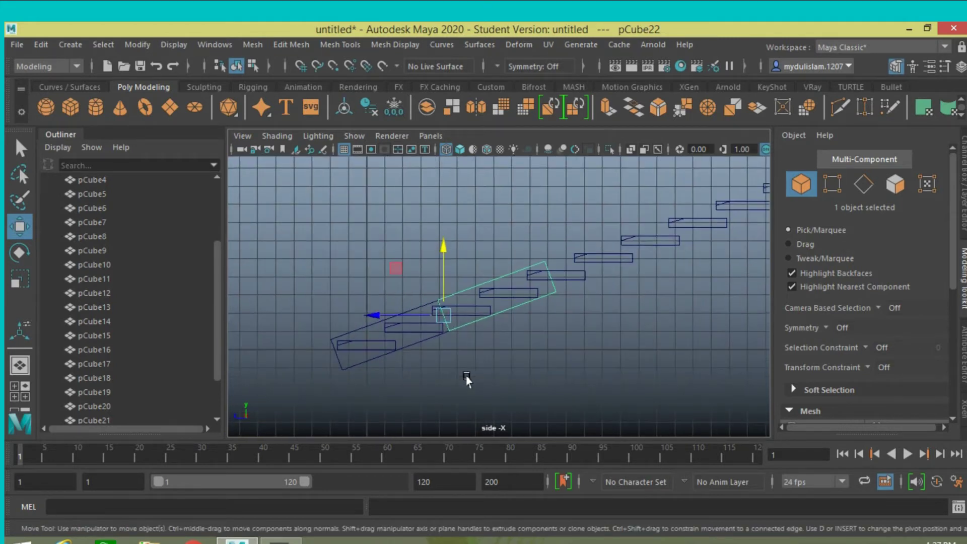
- Repeat the offset duplicate with Shift+D so copies up to pCube29 line the staircase underside
key("shift+d")
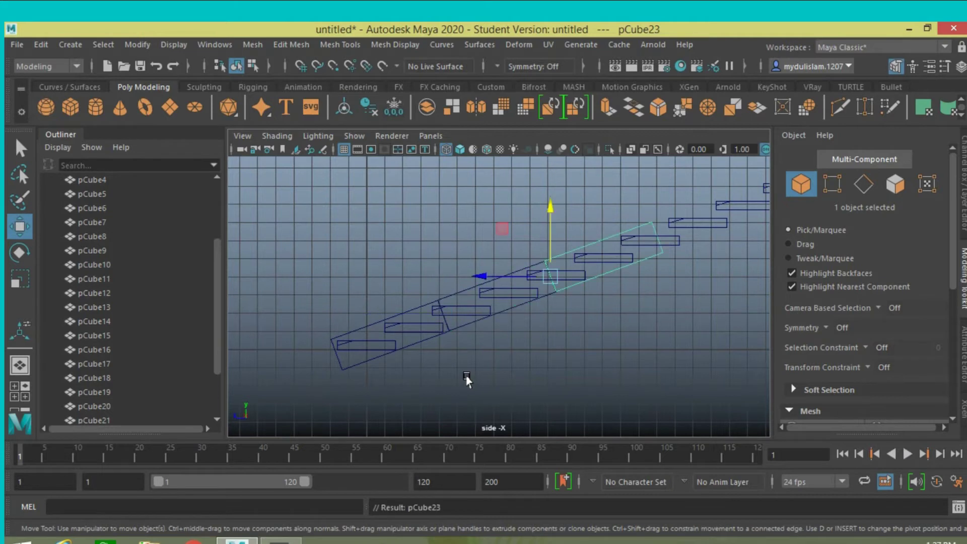
key("shift+d")
key("shift+d")
key("shift+d")
scroll(466, 379, "down", 2)
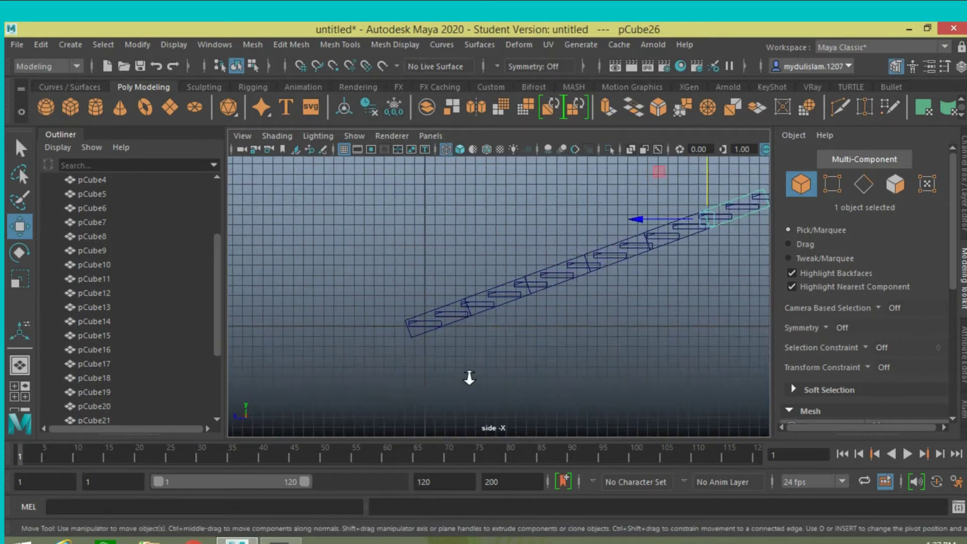
key("shift+d")
scroll(467, 379, "down", 2)
key("shift+d")
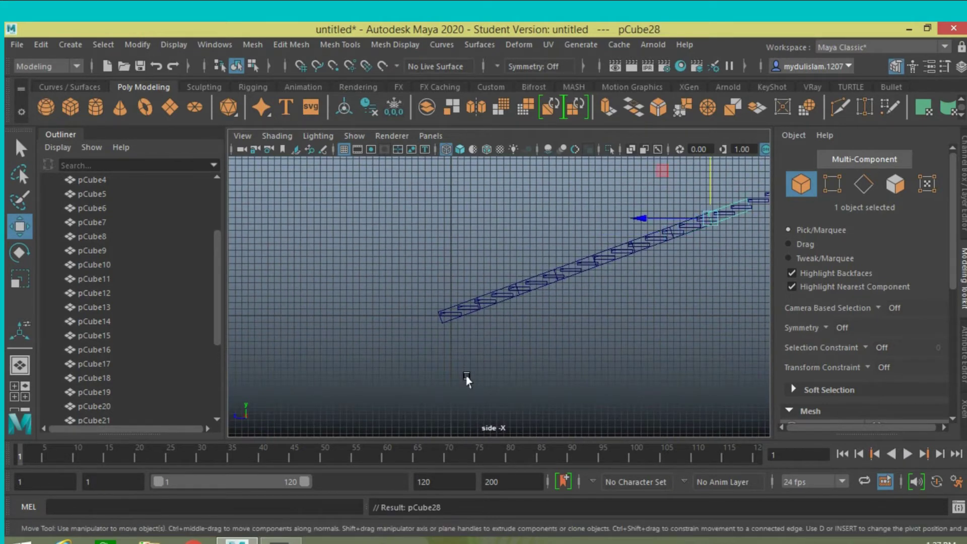
key("shift+d")
scroll(467, 379, "down", 2)
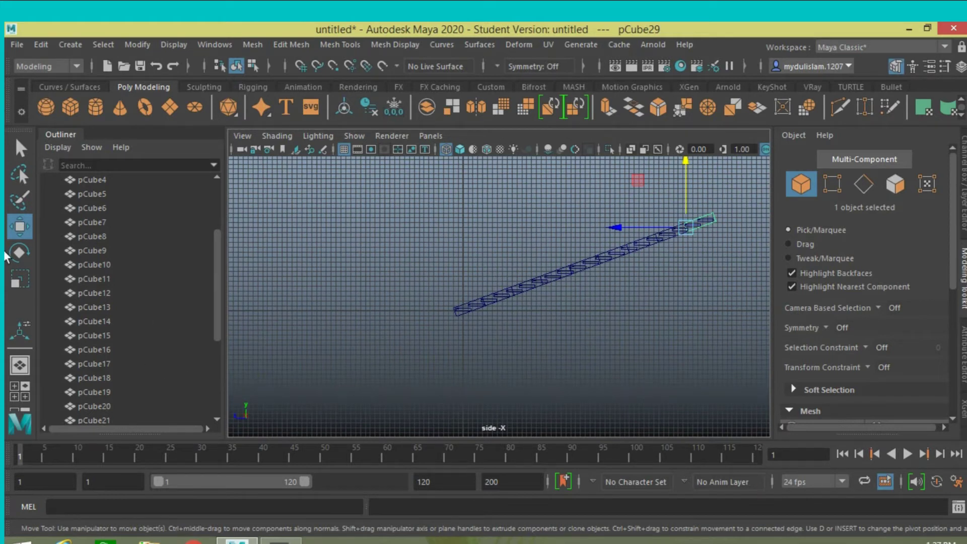
left_click(21, 148)
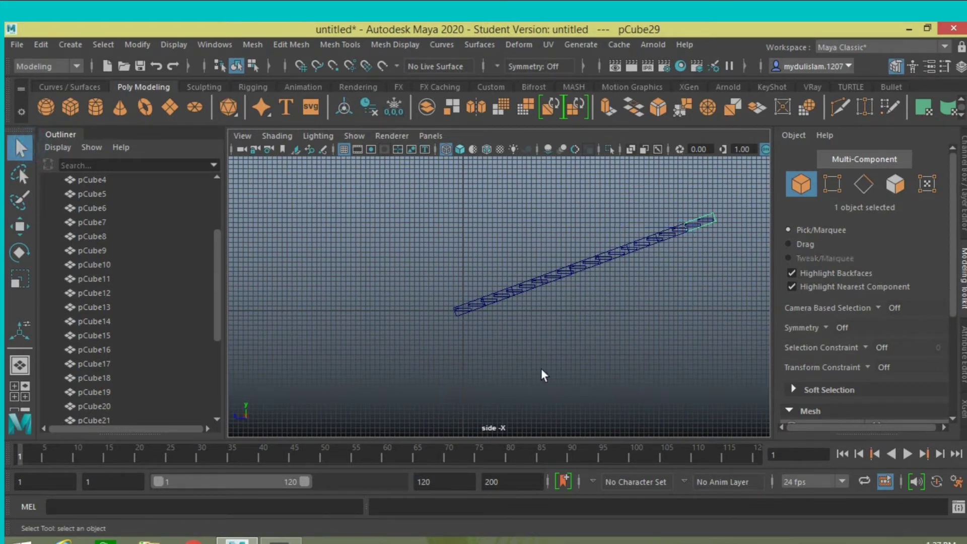
- Select the bottom rail piece, then add pCube28 and pCube27 in the Outliner
scroll(476, 335, "up", 1)
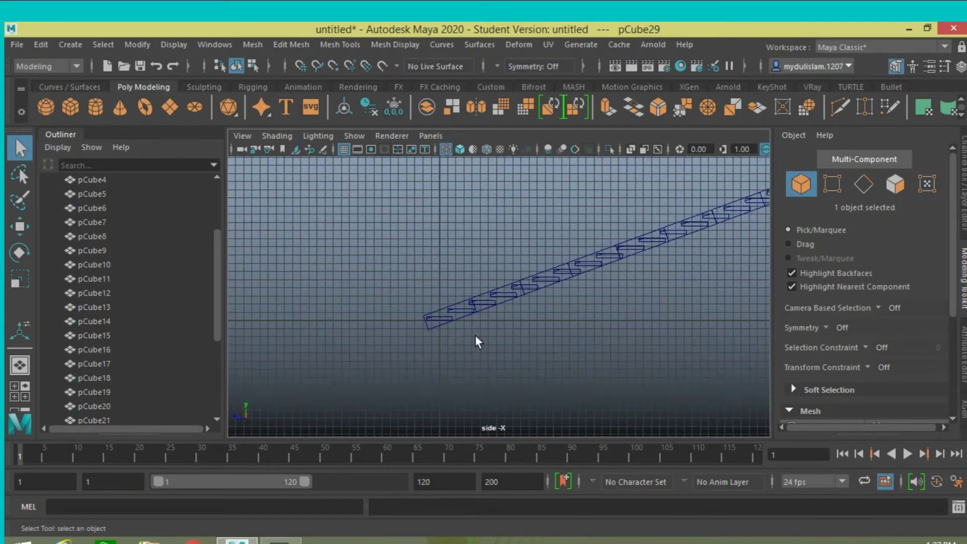
scroll(475, 334, "up", 2)
left_click(400, 317, "shift")
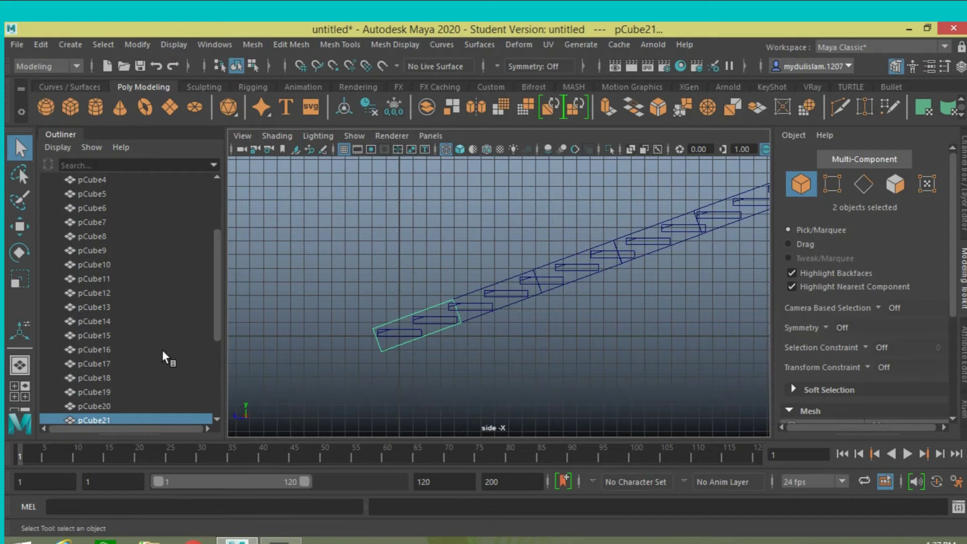
scroll(162, 350, "down", 2)
scroll(162, 349, "down", 5)
scroll(162, 349, "down", 2)
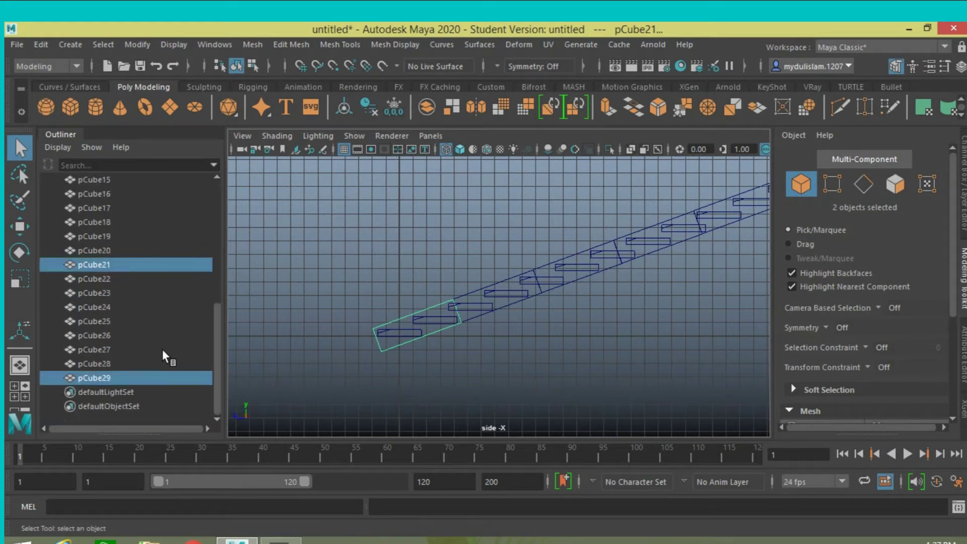
left_click(117, 364, "ctrl")
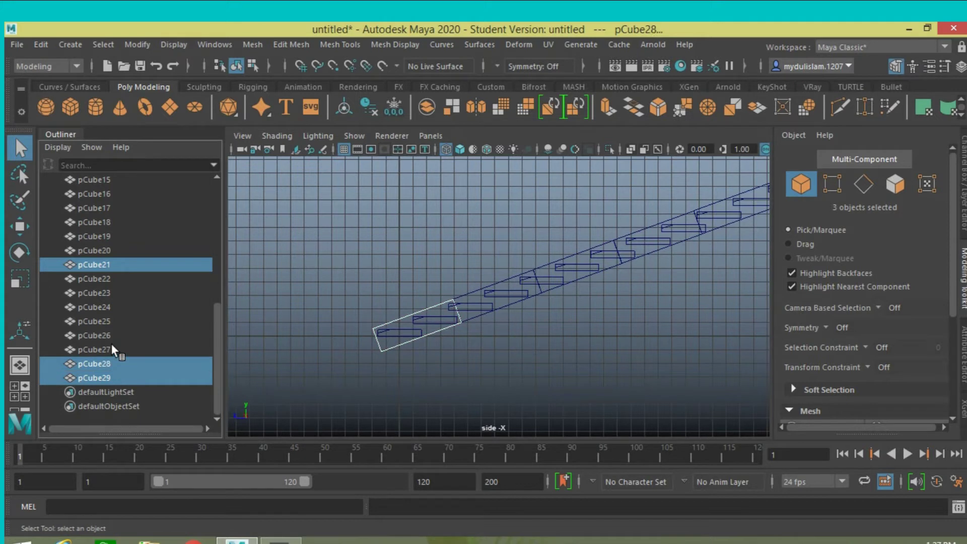
left_click(112, 349, "ctrl")
- Add the remaining rail pieces and combine all nine into a single mesh, pCube30
left_click(100, 280, "ctrl")
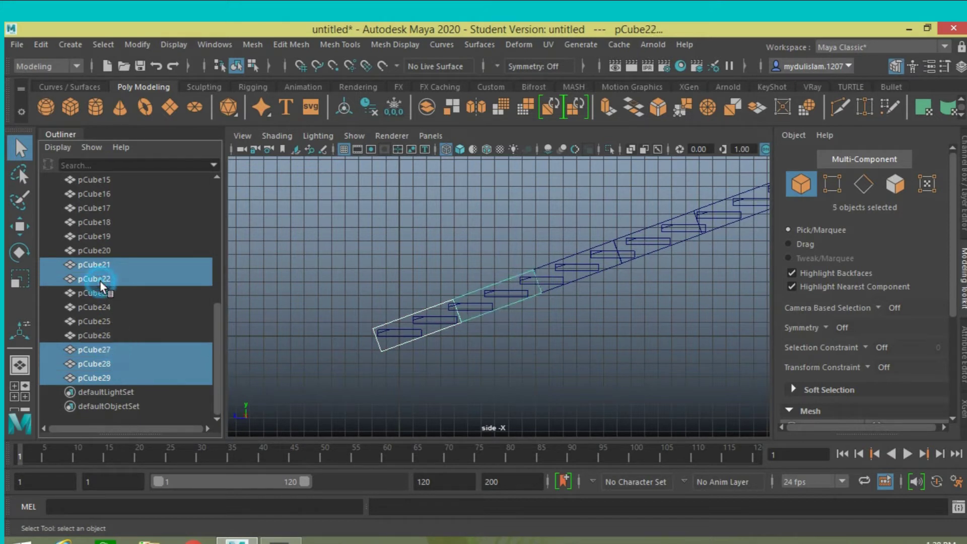
left_click(94, 308, "ctrl")
left_click(94, 332, "ctrl")
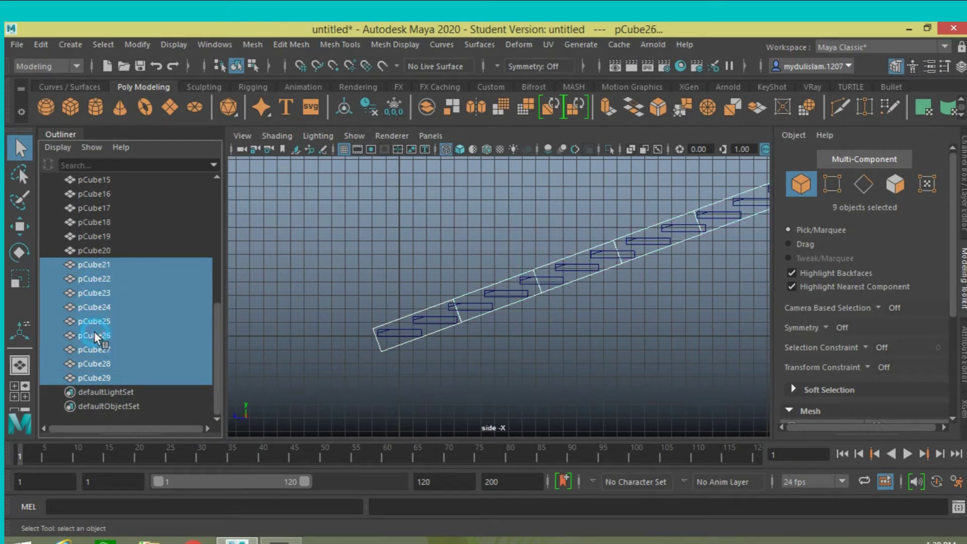
scroll(517, 392, "down", 3)
scroll(517, 393, "down", 2)
scroll(516, 394, "down", 1)
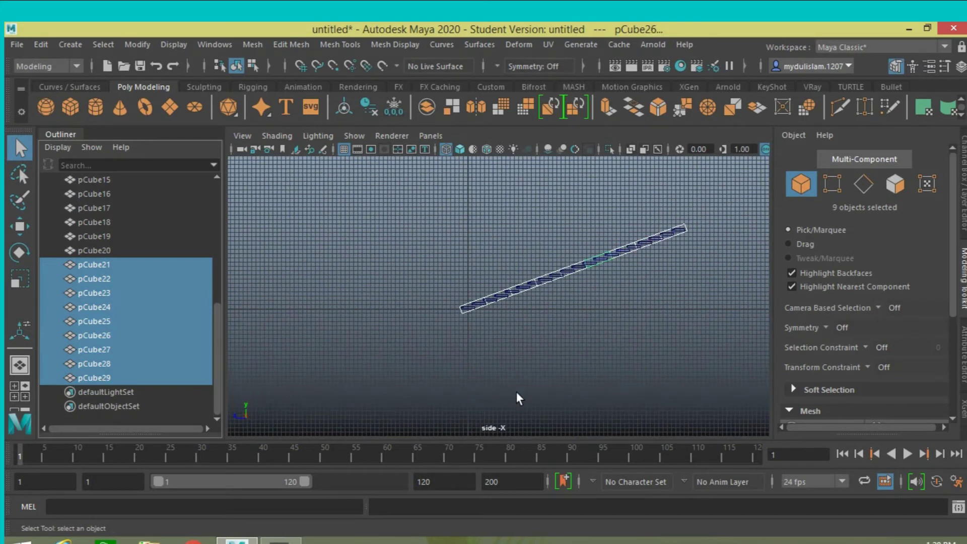
left_click(252, 45)
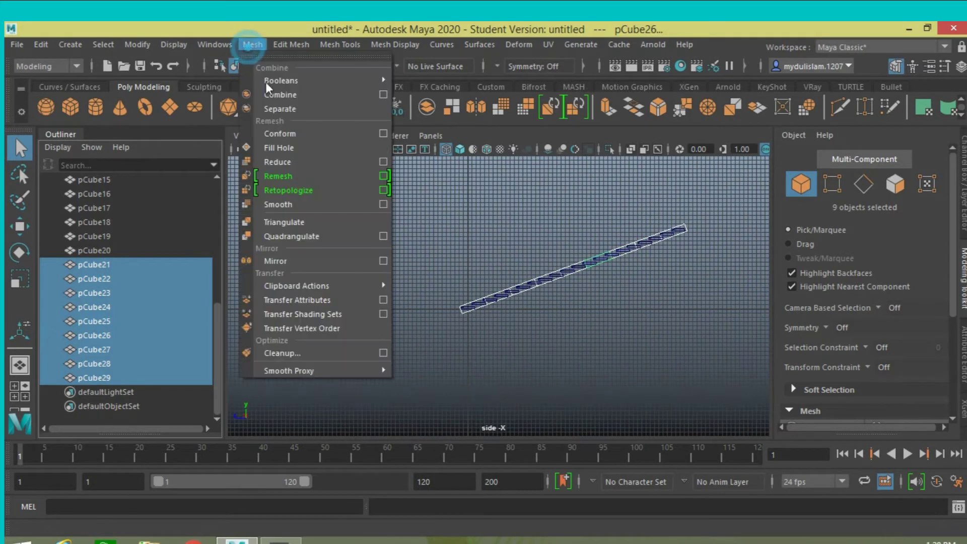
left_click(279, 98)
- Move the combined rail pCube30 along X until it sits flush with the steps' right edge
key("space")
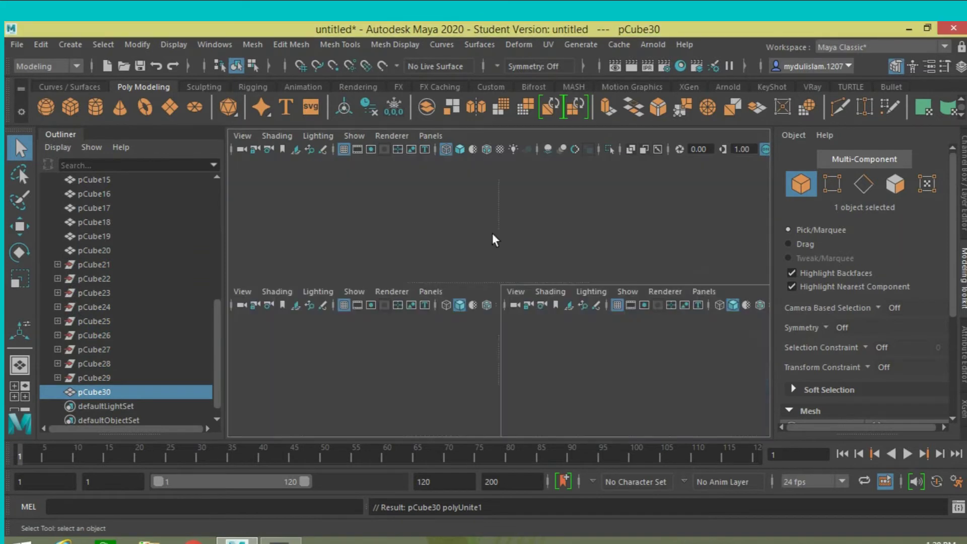
key("space")
key("space")
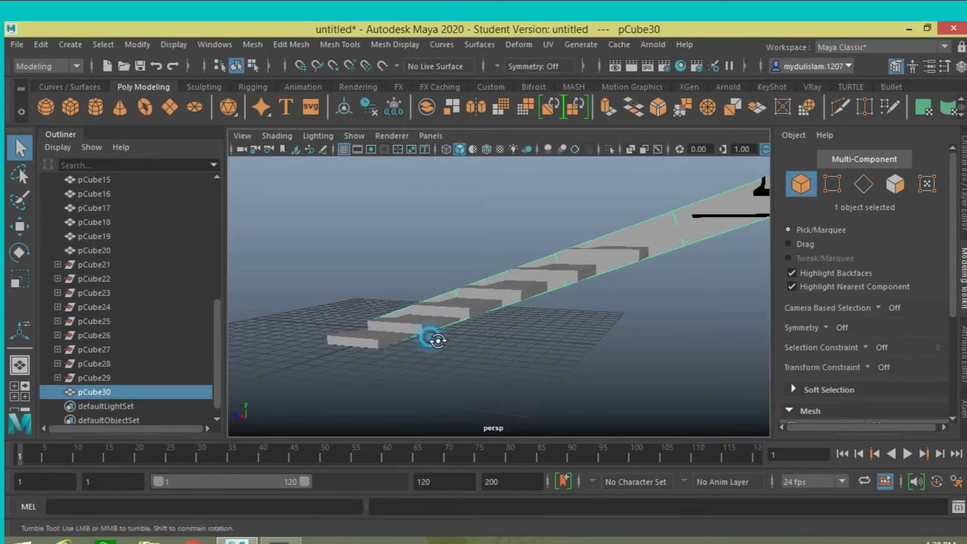
mouse_move(438, 341)
left_mouse_down("alt")
mouse_move(559, 356)
mouse_move(546, 334)
mouse_move(574, 320)
mouse_move(576, 300)
left_mouse_up("alt")
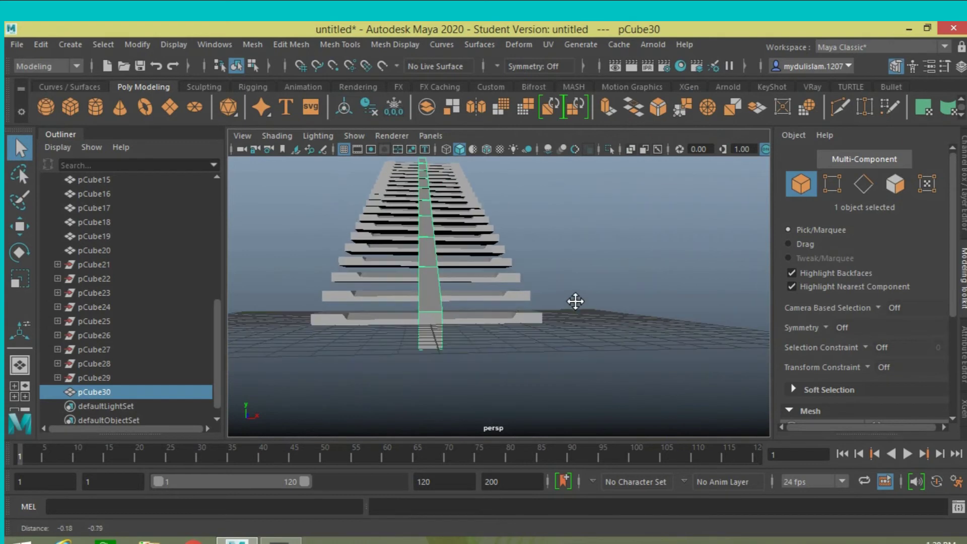
left_click(20, 227)
mouse_move(419, 327)
left_mouse_down("alt")
mouse_move(413, 346)
mouse_move(418, 323)
mouse_move(491, 272)
left_mouse_up("alt")
mouse_move(502, 193)
left_mouse_down()
mouse_move(565, 188)
mouse_move(577, 339)
mouse_move(588, 299)
mouse_move(566, 319)
mouse_move(579, 367)
mouse_move(594, 281)
left_mouse_up()
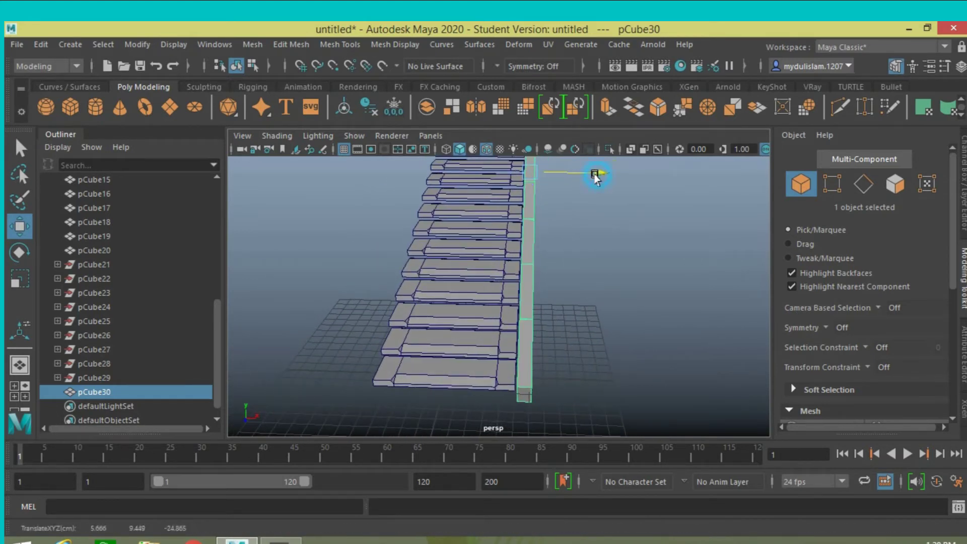
mouse_move(595, 177)
left_mouse_down("alt")
mouse_move(544, 286)
mouse_move(566, 281)
mouse_move(593, 301)
left_mouse_up("alt")
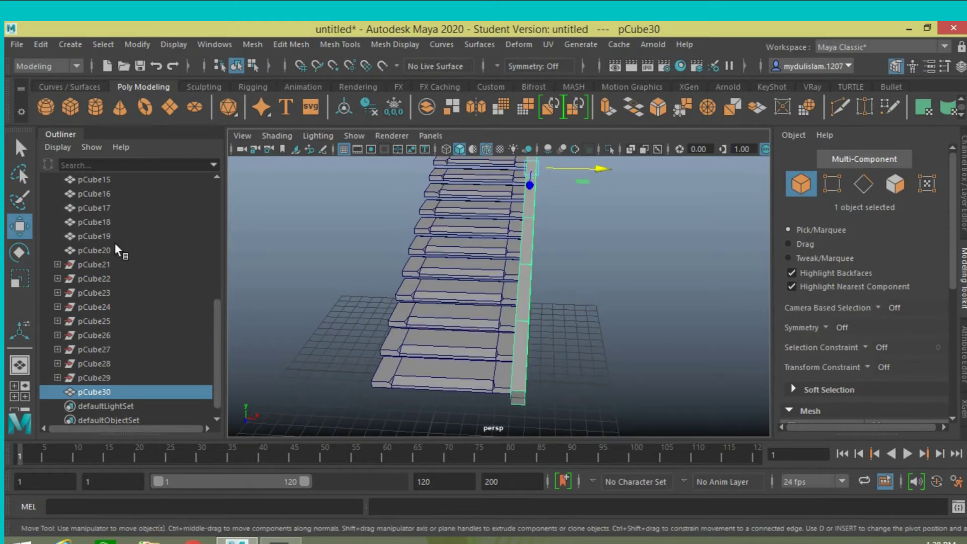
left_click(41, 44)
mouse_move(81, 212)
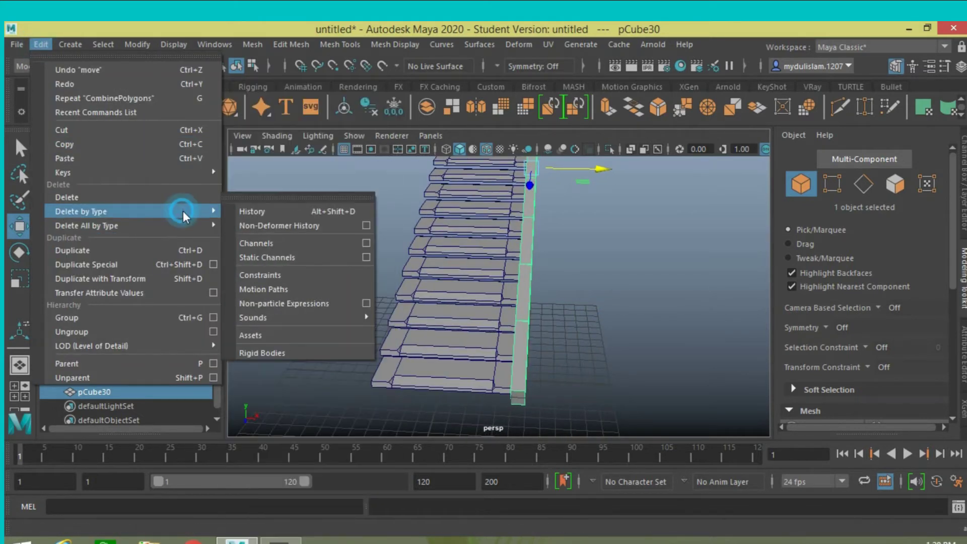
- Delete all construction history and duplicate the combined rail as pCube31, moving it left
left_click(241, 209)
middle_click_drag(584, 320, 589, 345, "alt")
key("ctrl+d")
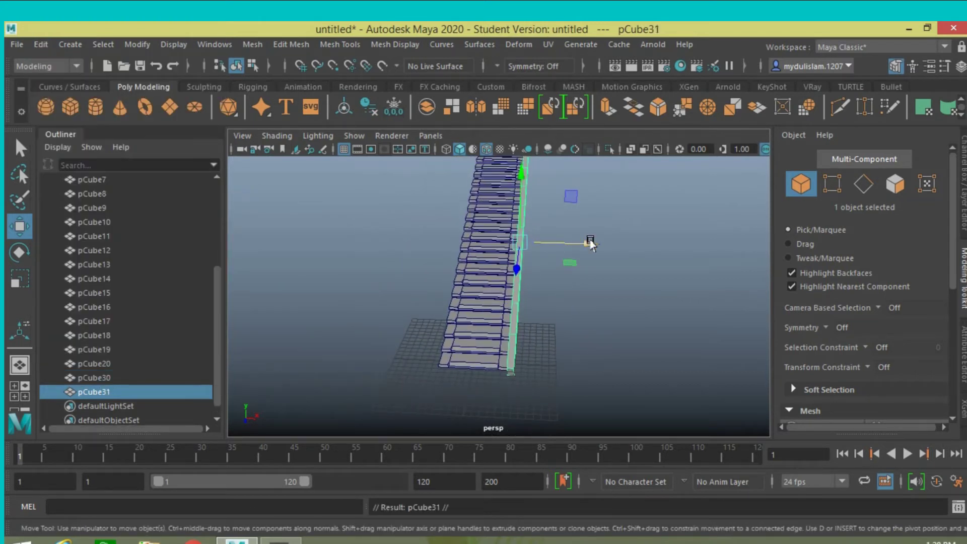
left_click_drag(589, 243, 529, 257)
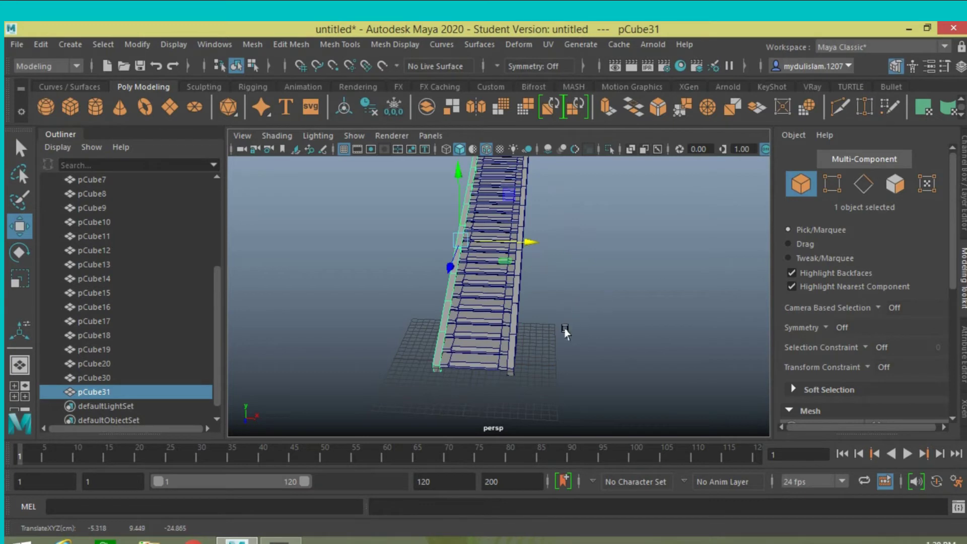
- Align pCube31 with the stairs' left edge and create polygon cylinder pCylinder1
mouse_move(562, 328)
left_mouse_down("alt")
mouse_move(648, 295)
mouse_move(620, 303)
left_mouse_up("alt")
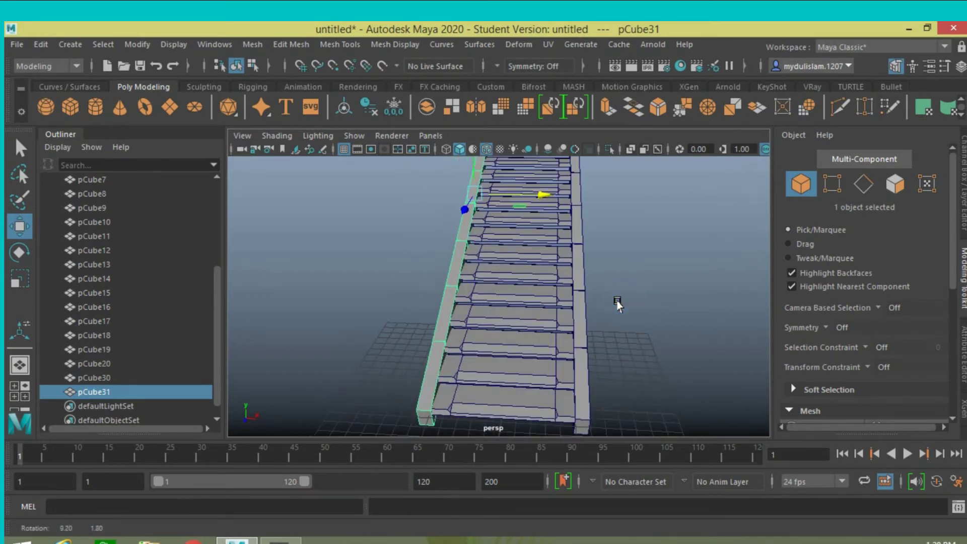
left_click_drag(540, 191, 495, 348)
left_click_drag(333, 311, 340, 305, "alt")
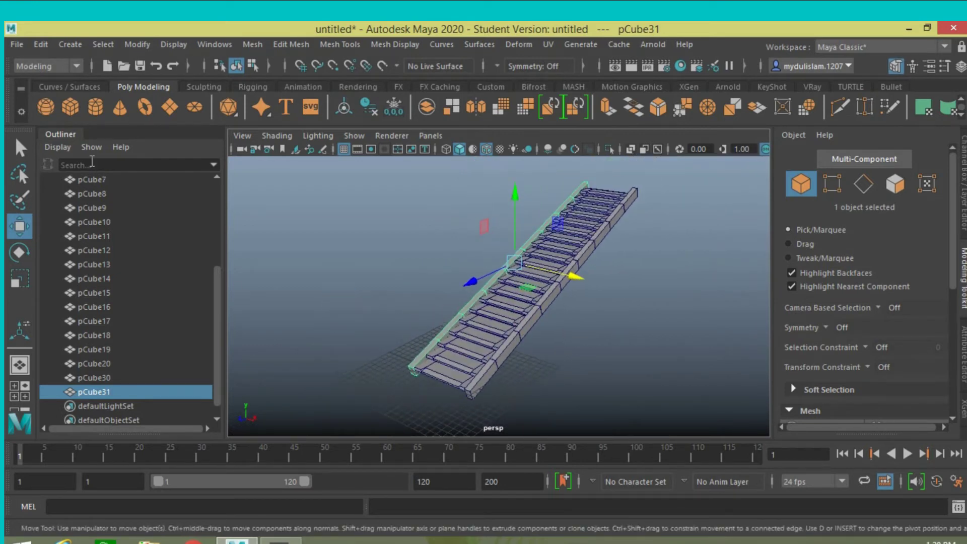
left_click(95, 106)
mouse_move(401, 274)
left_mouse_down("alt")
mouse_move(426, 283)
mouse_move(435, 246)
left_mouse_up("alt")
- Set pCylinder1's Subdivisions Caps to 0 in the Channel Box inputs
left_click(962, 179)
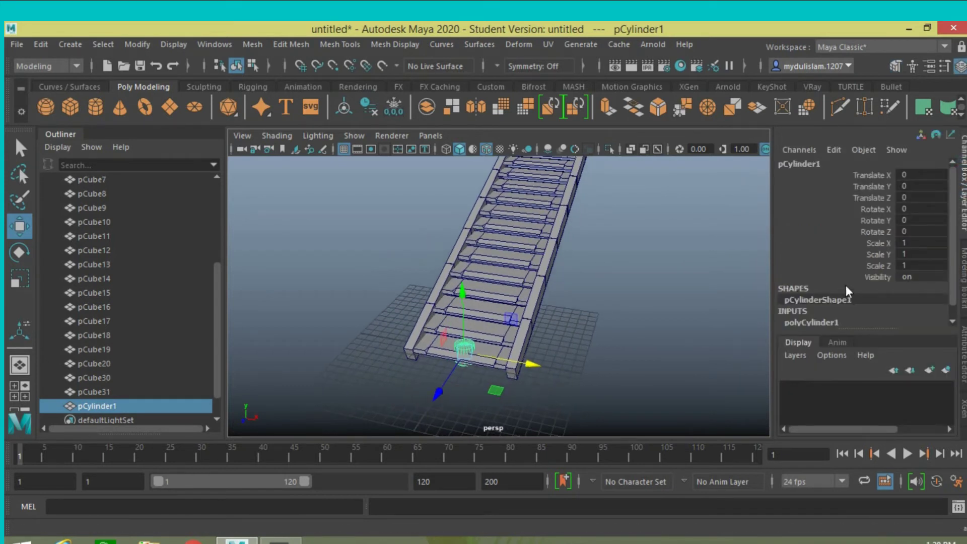
left_click(837, 342)
left_click(830, 322)
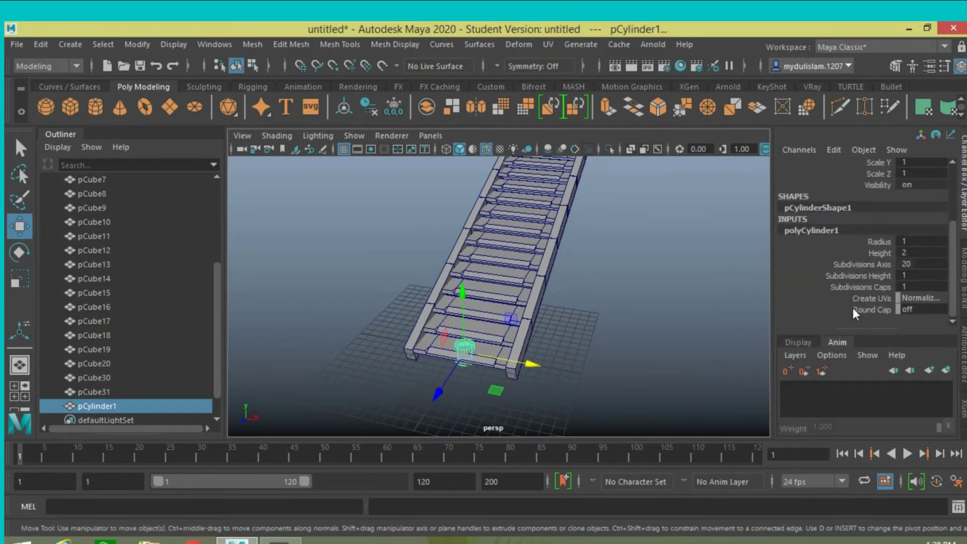
left_click(917, 286)
key("Return")
left_click(796, 342)
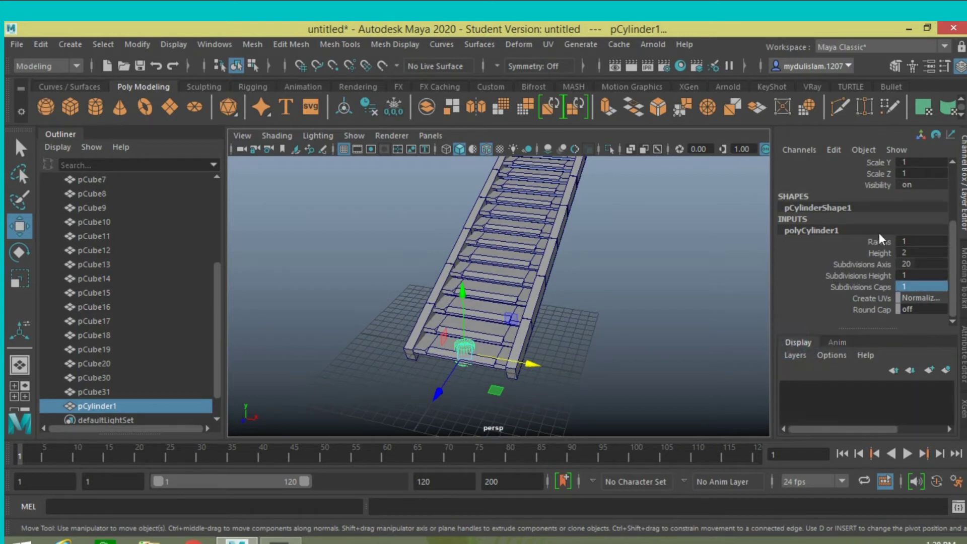
left_click(904, 287)
key("Return")
- Set the cylinder's Scale X and Scale Z to 0.368 and frame it in view
scroll(827, 299, "up", 3)
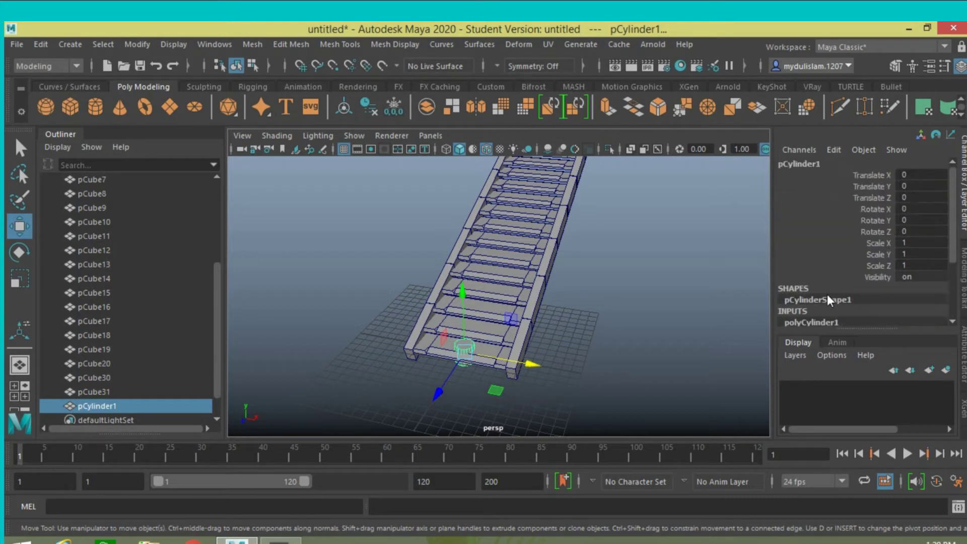
double_click(904, 243)
type("0.368")
key("Return")
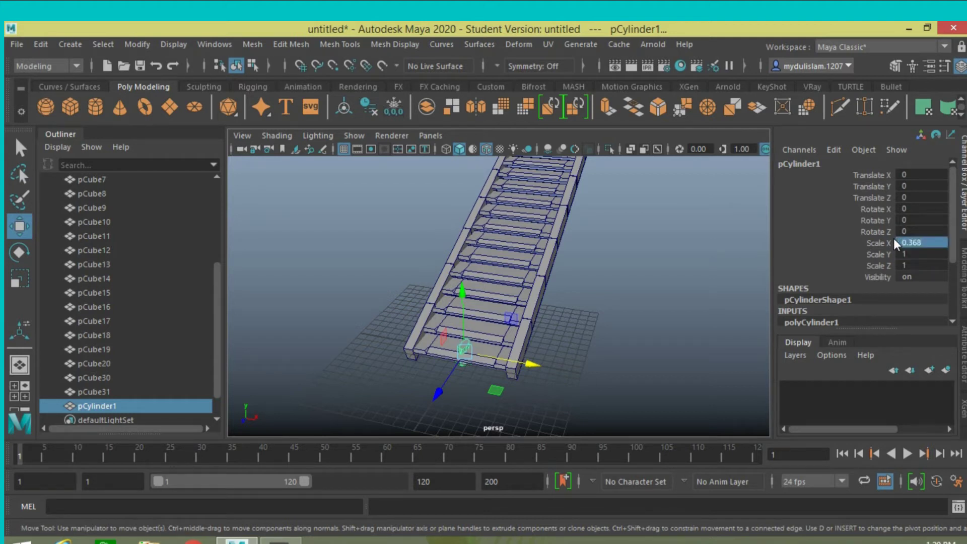
double_click(906, 266)
type(".368")
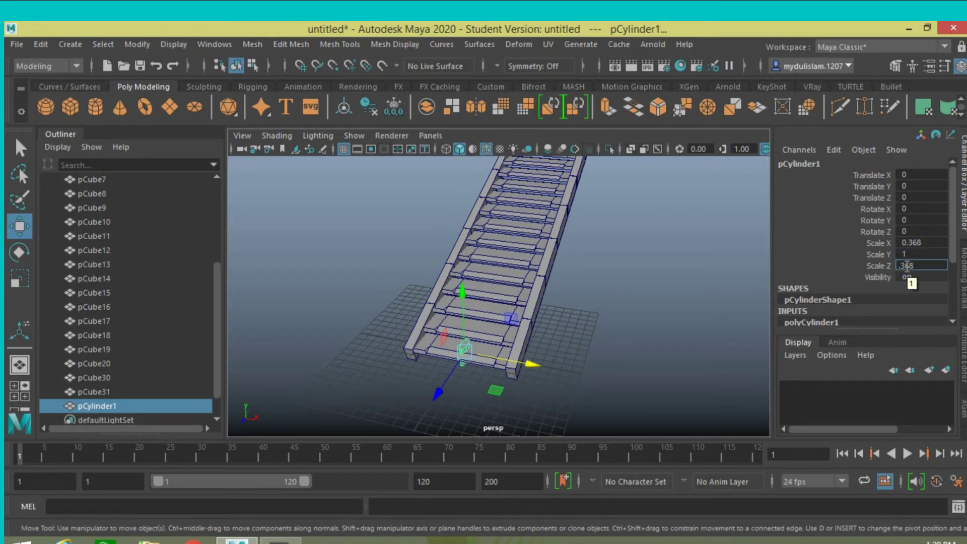
type("0.368")
key("Return")
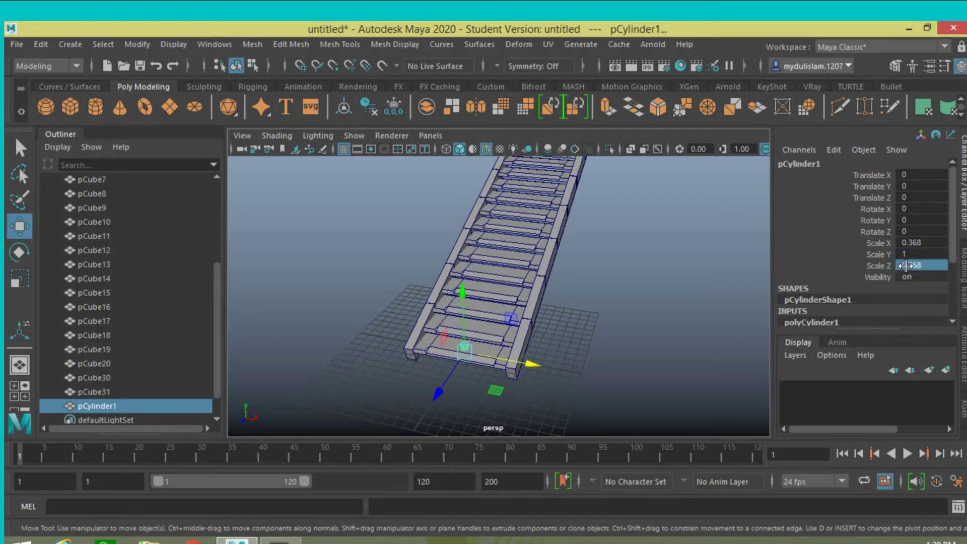
key("f")
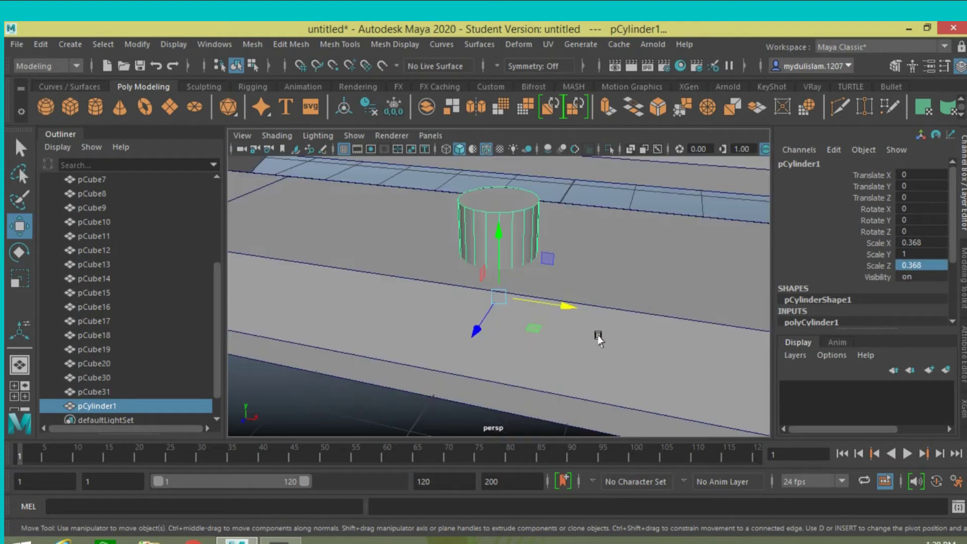
scroll(594, 337, "down", 3)
left_click_drag(588, 335, 571, 385, "alt")
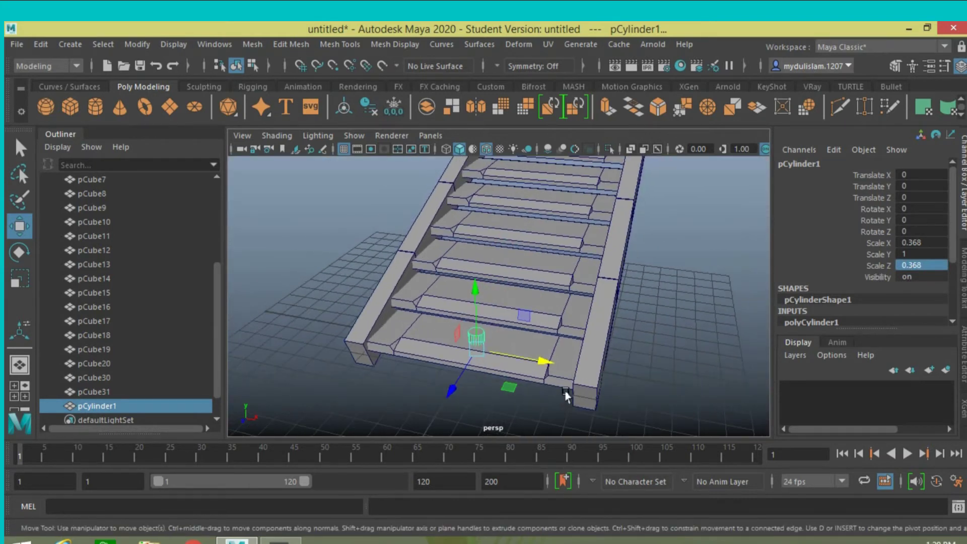
scroll(799, 293, "down", 3)
scroll(802, 302, "down", 1)
- Set the cylinder's Subdivisions Height to 20 and slide it beside the stair rail
left_click(848, 278)
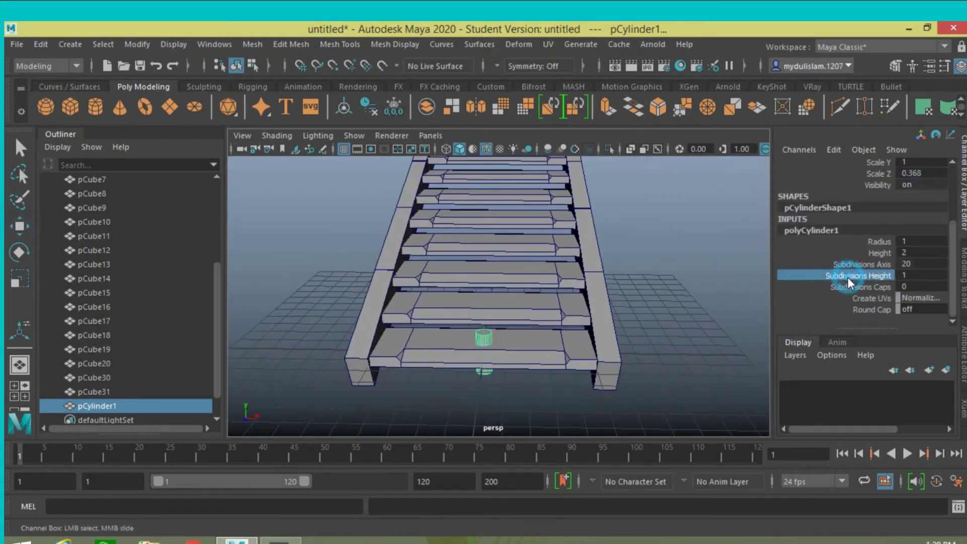
mouse_move(722, 277)
middle_mouse_down()
mouse_move(813, 269)
mouse_move(900, 279)
middle_mouse_up()
middle_click_drag(595, 363, 600, 369, "alt")
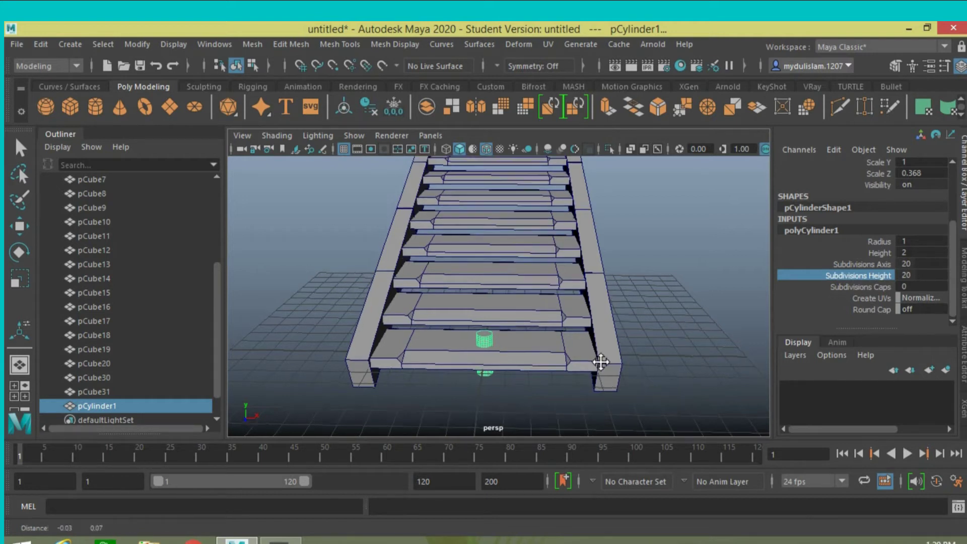
left_click(19, 222)
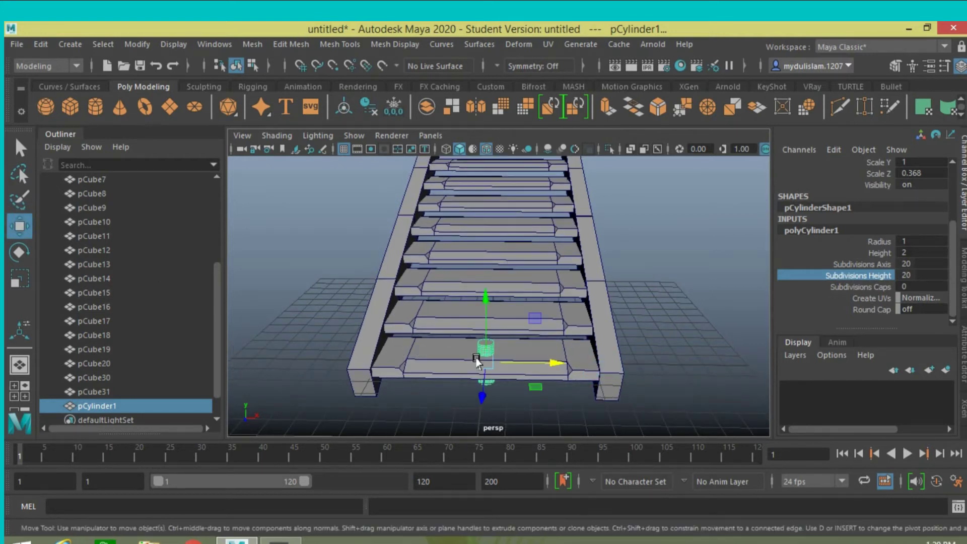
left_click_drag(540, 364, 639, 369)
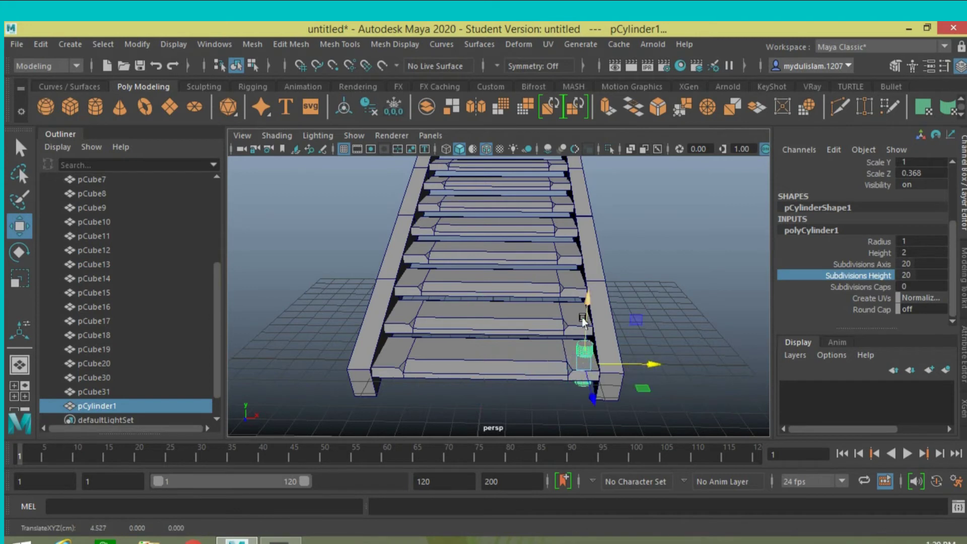
left_click_drag(582, 318, 582, 333)
scroll(627, 367, "up", 3)
scroll(627, 367, "up", 2)
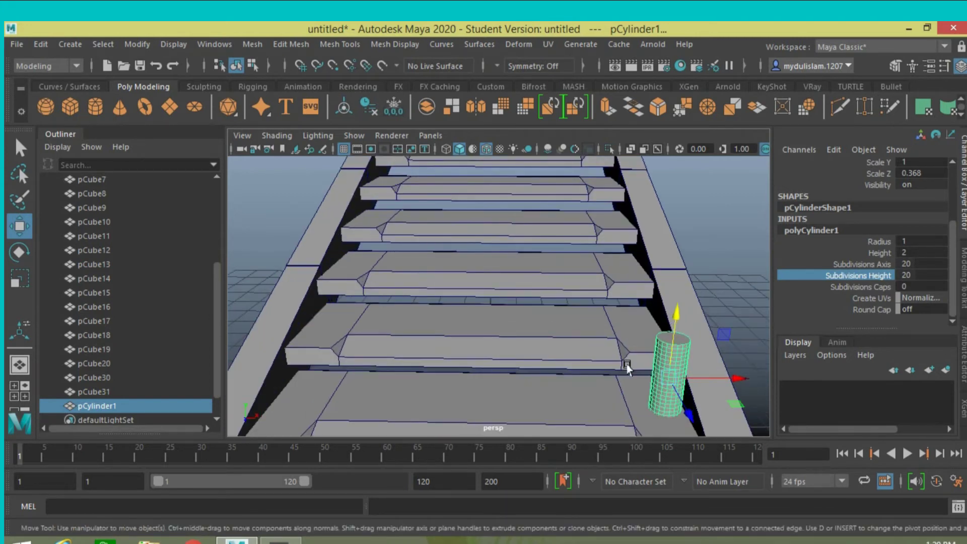
key("f")
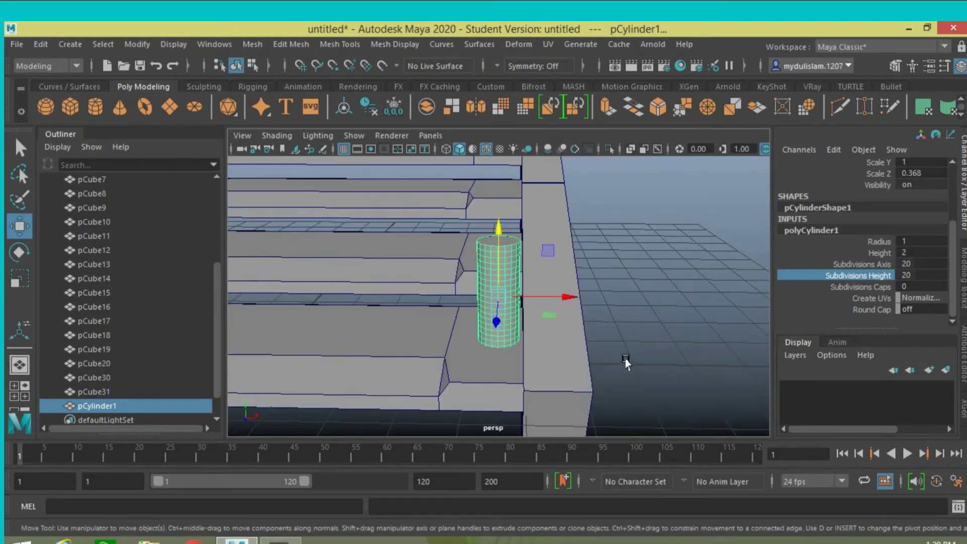
mouse_move(624, 363)
left_mouse_down("alt")
mouse_move(601, 371)
mouse_move(592, 360)
left_mouse_up("alt")
- Stretch the cylinder to Scale Y 2.89 so it becomes a tall post
left_click(19, 278)
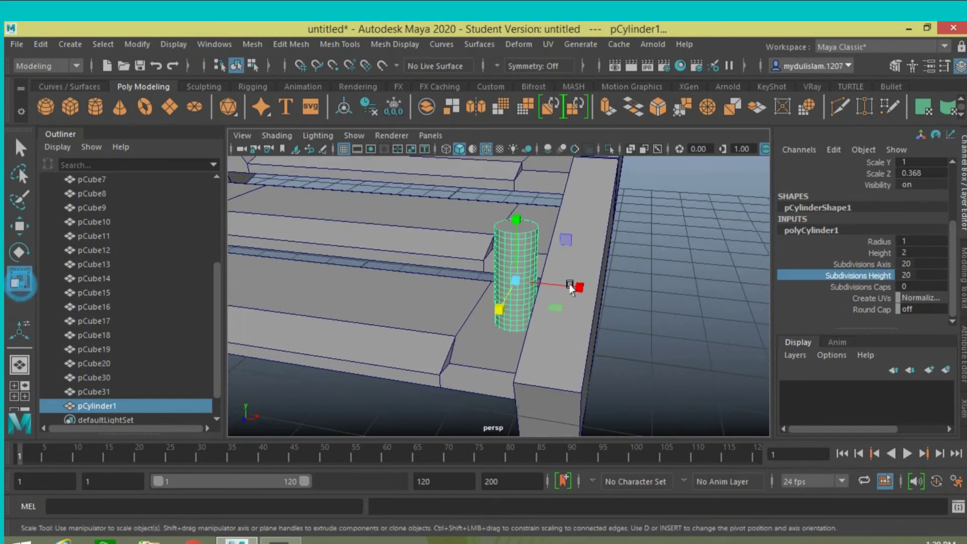
left_click_drag(517, 220, 516, 167)
scroll(502, 305, "down", 5)
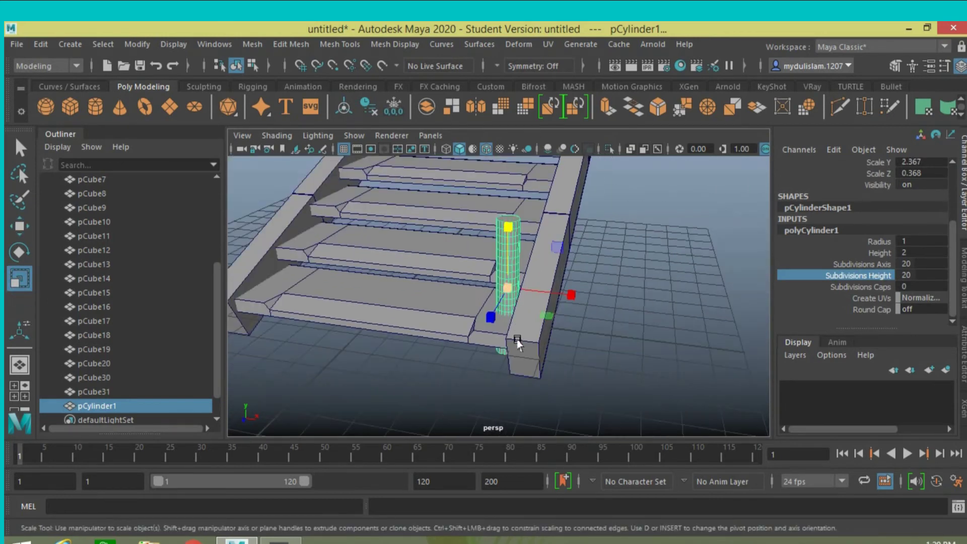
scroll(527, 363, "up", 1)
left_click_drag(515, 245, 519, 179)
key("w")
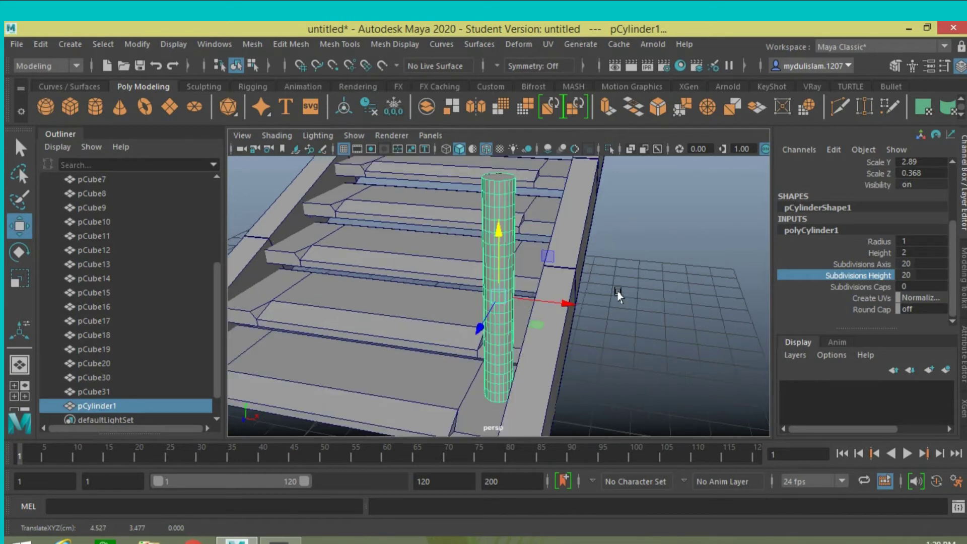
left_click_drag(633, 287, 613, 309, "alt")
mouse_move(613, 309)
right_mouse_down("alt")
mouse_move(574, 337)
mouse_move(626, 270)
right_mouse_up("alt")
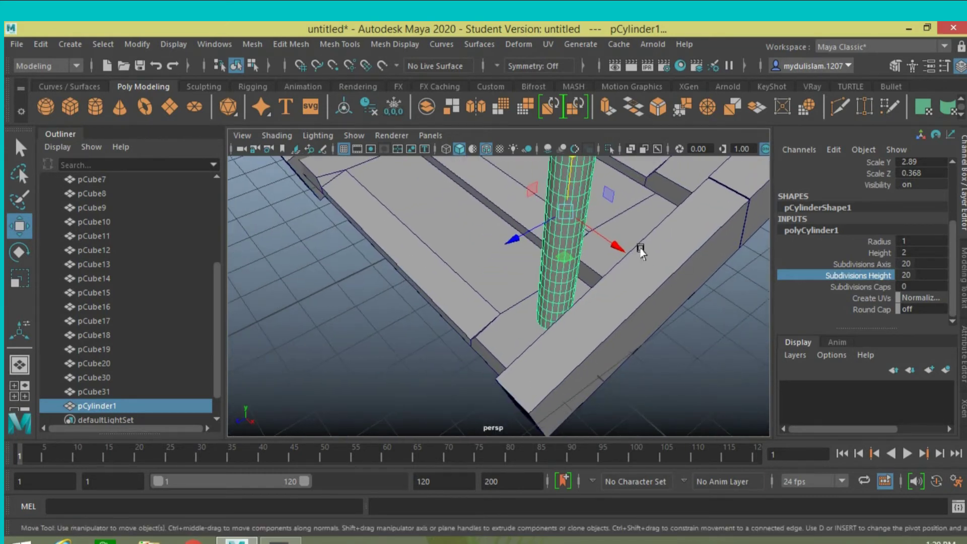
- Seat the post on the rail at the bottom, then duplicate it one spacing farther up
mouse_move(626, 270)
left_mouse_down()
mouse_move(505, 247)
mouse_move(458, 288)
left_mouse_up()
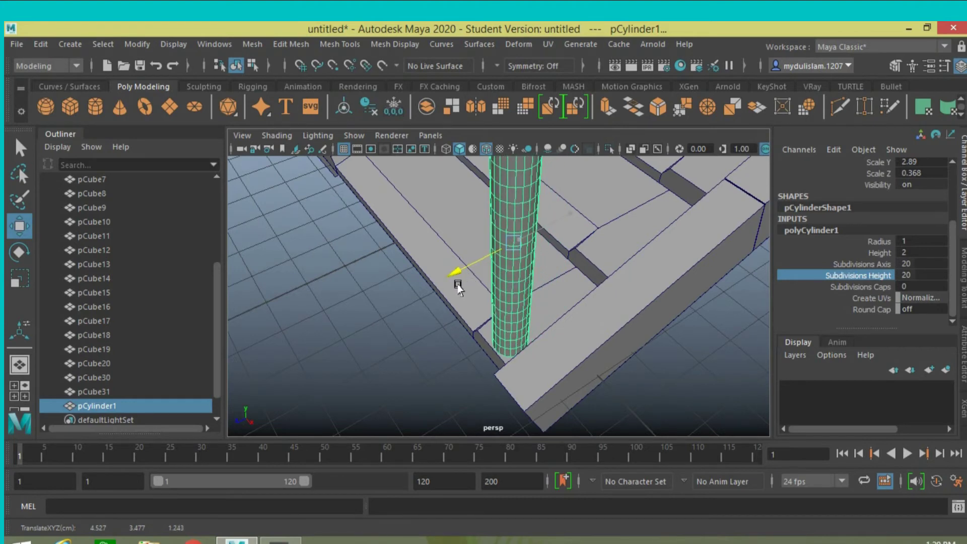
mouse_move(402, 330)
left_mouse_down("alt")
mouse_move(551, 335)
mouse_move(594, 328)
mouse_move(591, 309)
left_mouse_up("alt")
left_click_drag(580, 359, 602, 333, "alt")
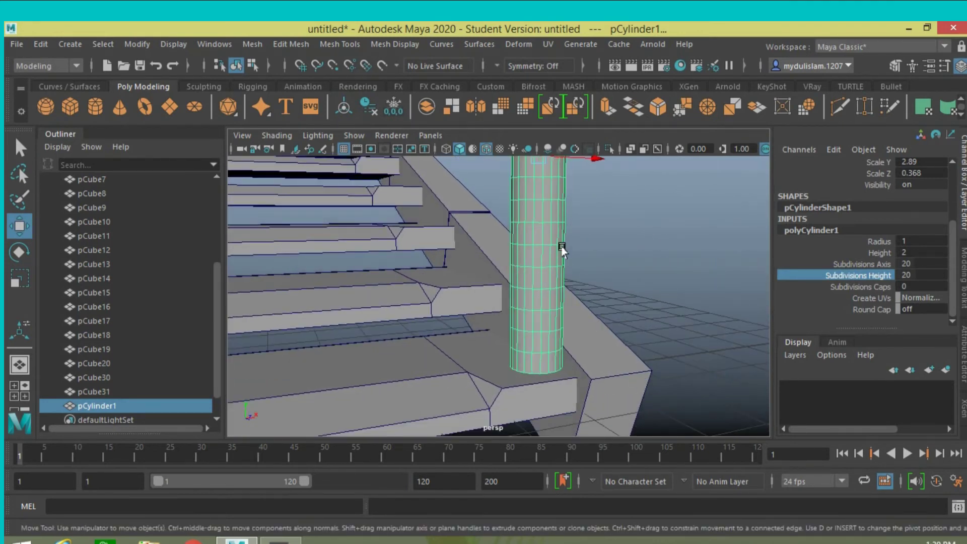
scroll(564, 251, "down", 3)
left_click_drag(517, 180, 518, 183)
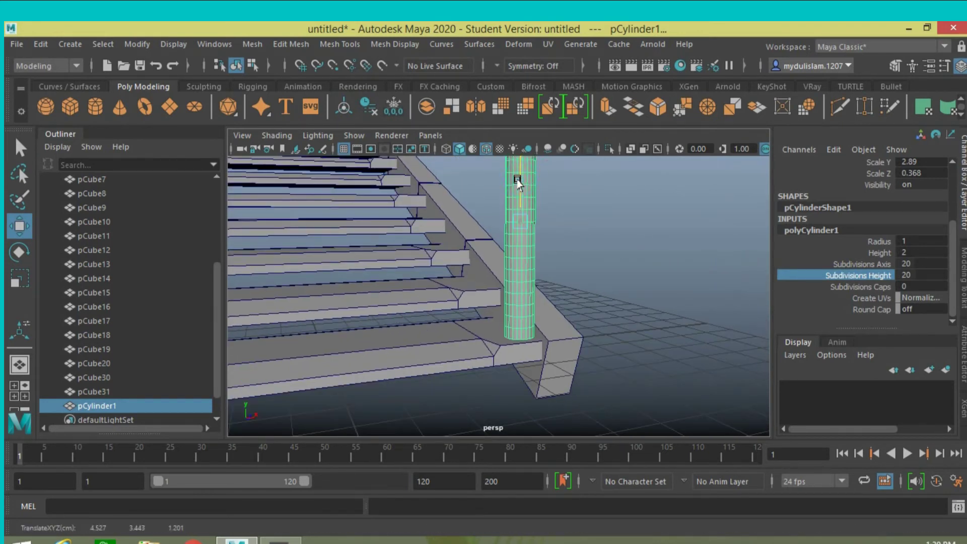
left_click_drag(484, 291, 539, 332, "alt")
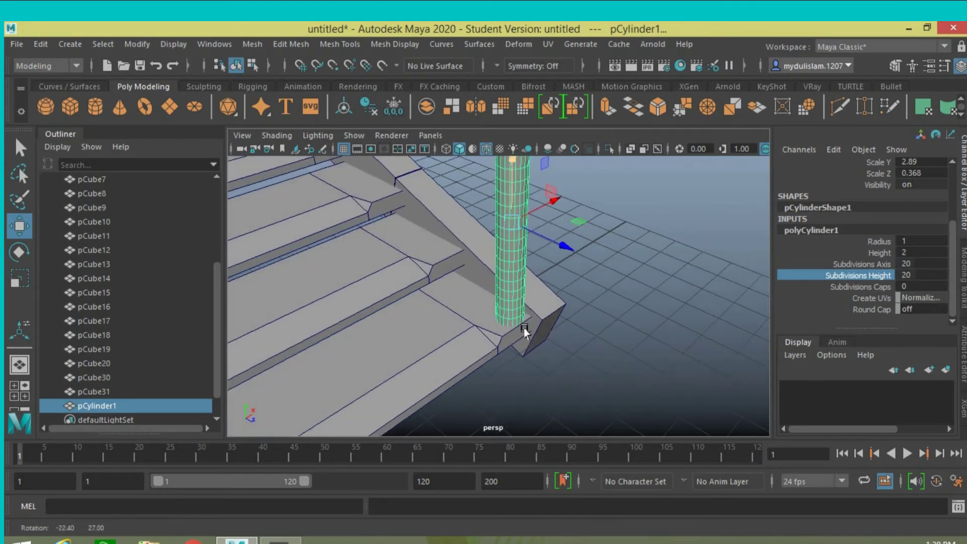
scroll(539, 332, "up", 2)
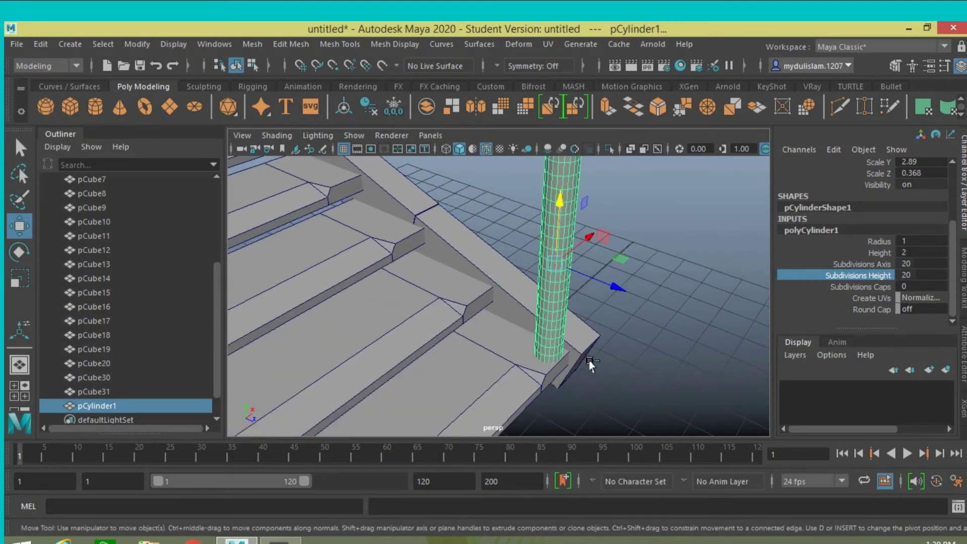
key("ctrl+d")
mouse_move(612, 284)
left_mouse_down()
mouse_move(491, 249)
mouse_move(468, 212)
mouse_move(461, 161)
left_mouse_up()
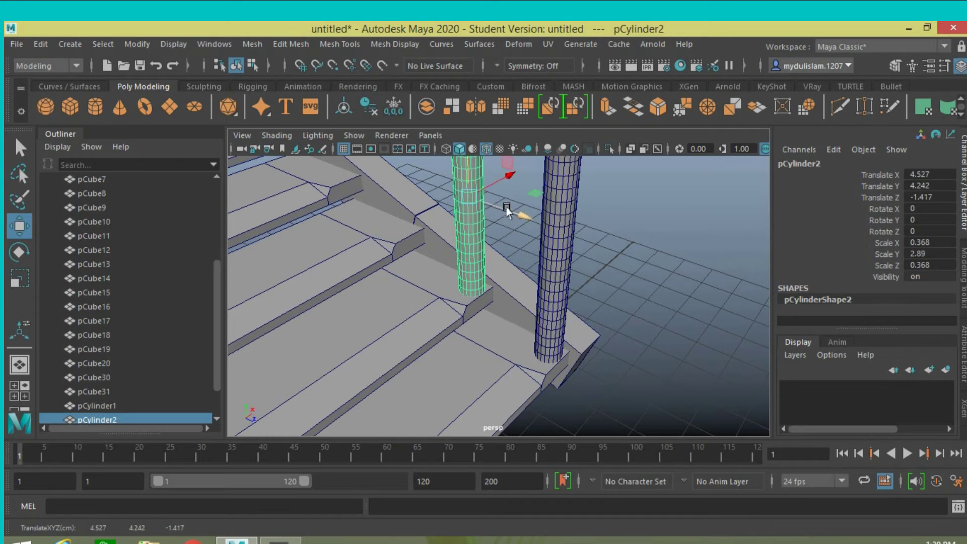
left_click_drag(506, 211, 505, 211)
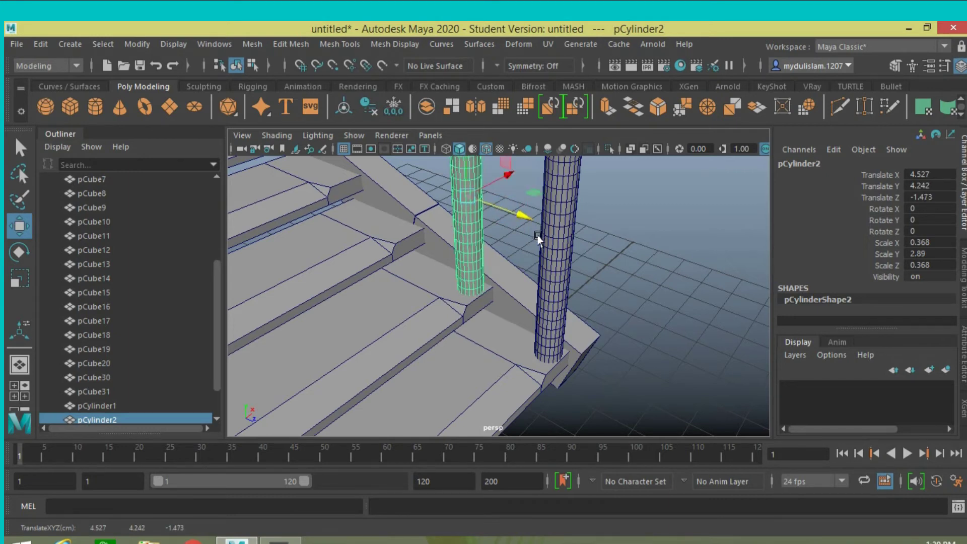
- Repeat the offset duplicate with Shift+D until posts up to pCylinder20 climb the rail
key("shift+d")
key("shift+d")
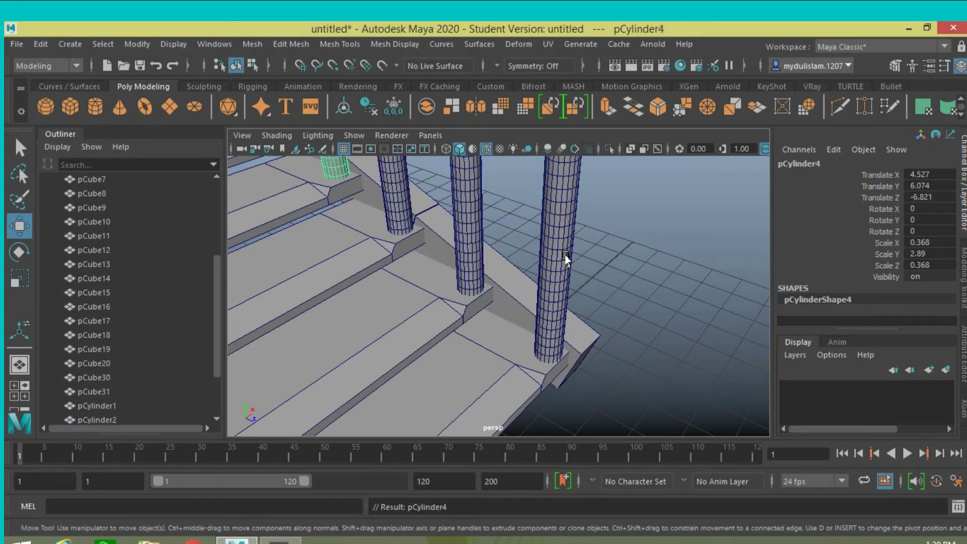
scroll(565, 258, "down", 3)
key("shift+d")
key("shift+d")
key("shift+d")
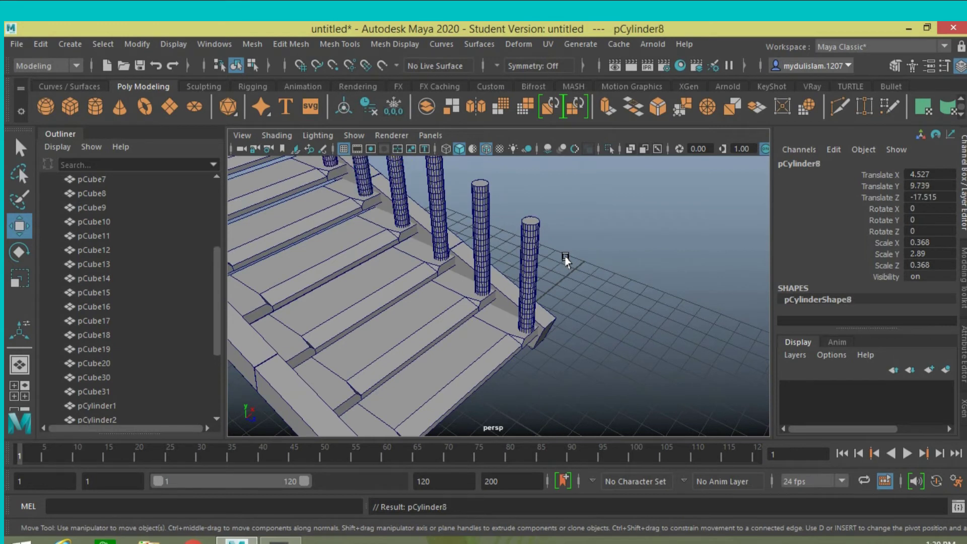
scroll(566, 258, "down", 3)
key("shift+d")
key("shift+d")
key("shift+d")
key("shift+d")
key("shift+d")
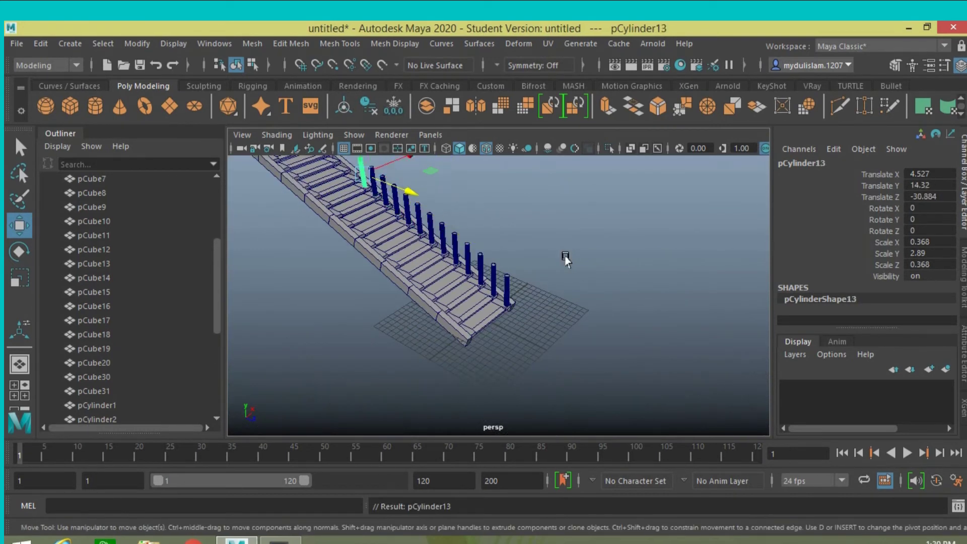
key("shift+d")
key("shift+d")
key("shift+d")
key("shift+d")
scroll(565, 258, "down", 2)
key("shift+d")
scroll(566, 258, "down", 2)
scroll(565, 258, "down", 2)
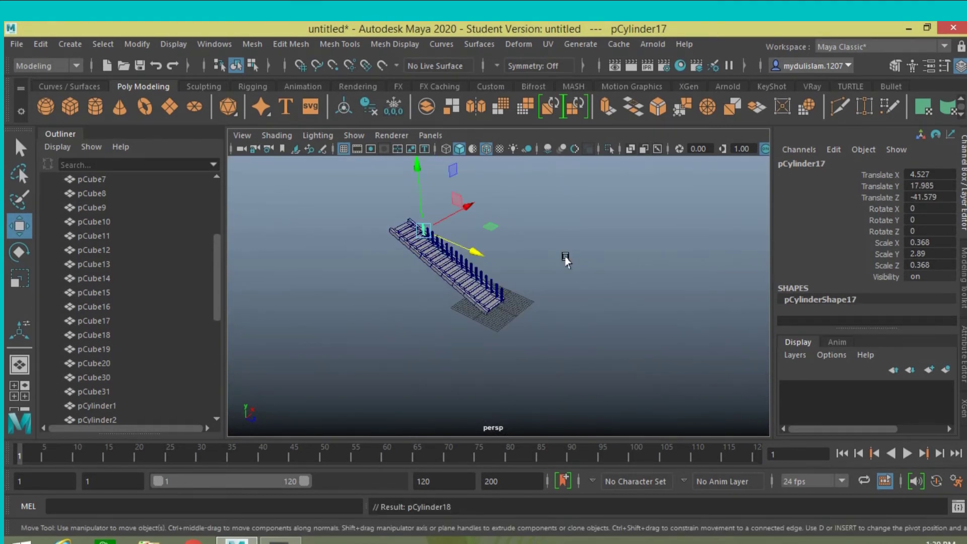
key("shift+d")
key("shift+d")
key("shift+d")
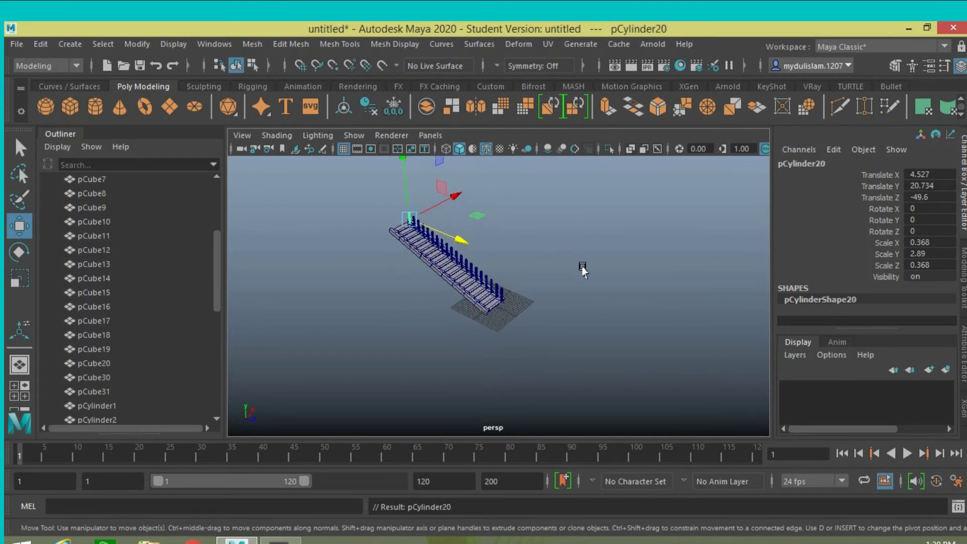
mouse_move(583, 271)
left_mouse_down("alt")
mouse_move(585, 281)
mouse_move(547, 287)
mouse_move(587, 393)
mouse_move(615, 368)
left_mouse_up("alt")
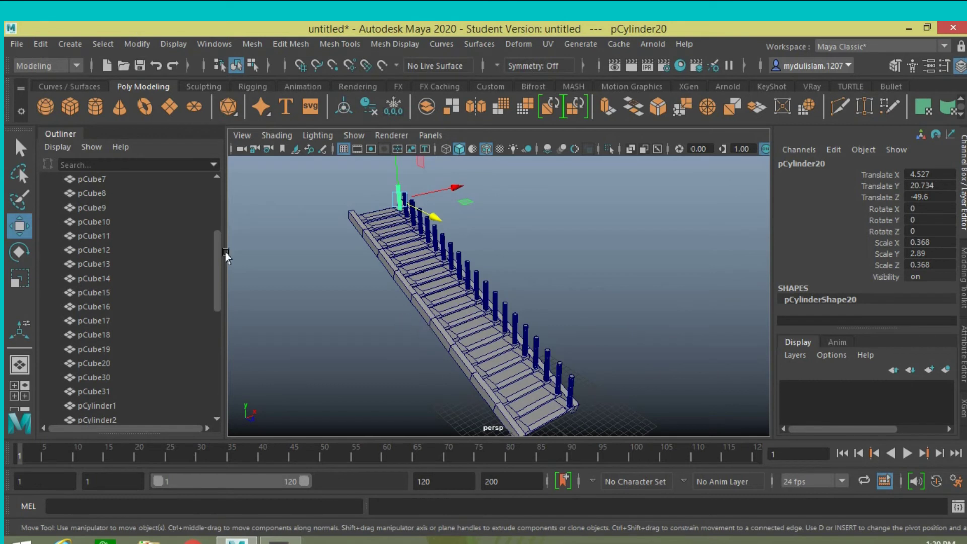
- Select all twenty posts, pCylinder1 through pCylinder20
scroll(120, 228, "down", 3)
scroll(120, 228, "down", 2)
scroll(120, 227, "down", 2)
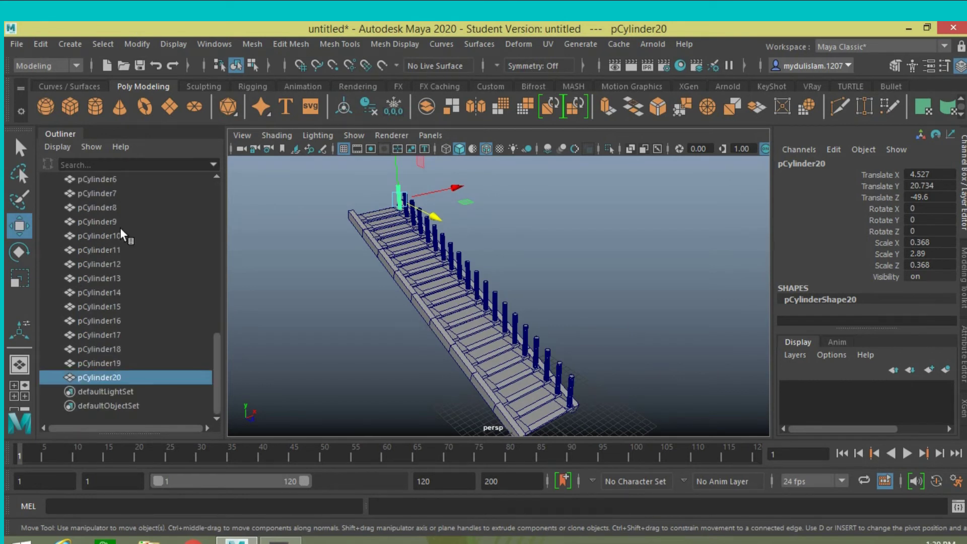
scroll(121, 228, "up", 5)
scroll(121, 227, "up", 3)
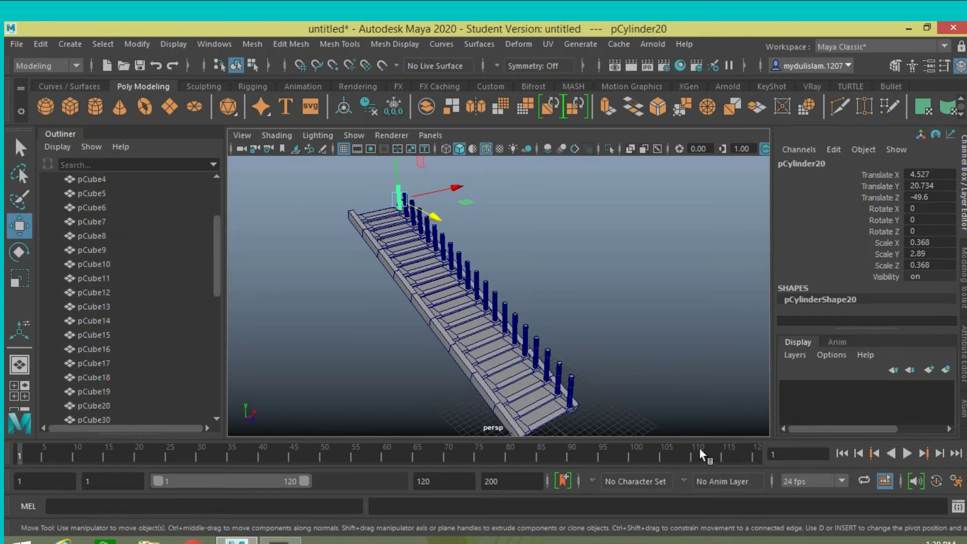
left_click(572, 396)
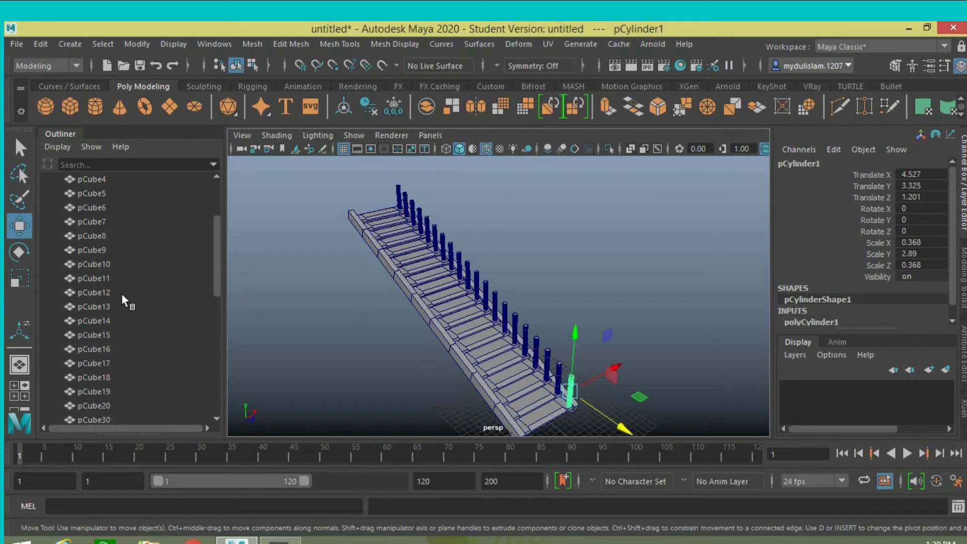
scroll(122, 291, "down", 5)
scroll(122, 292, "down", 3)
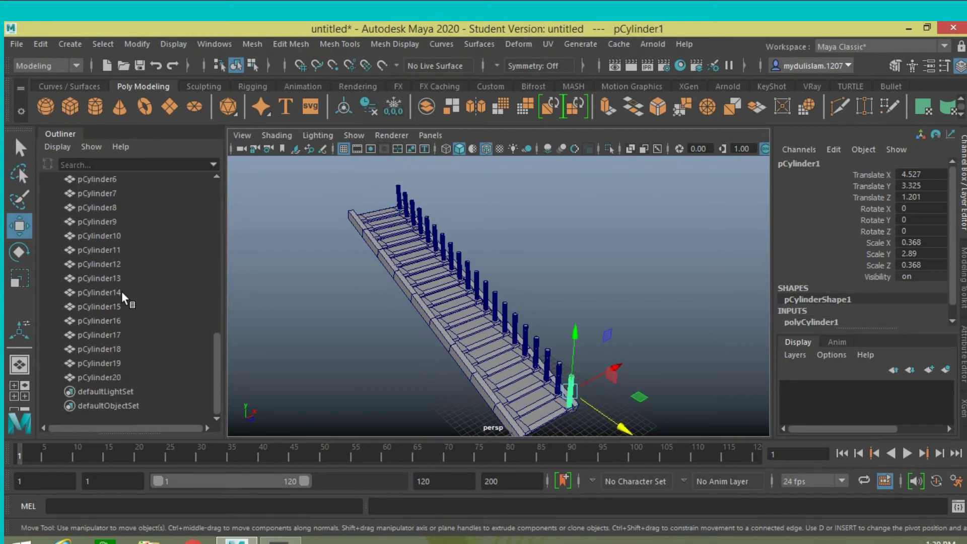
left_click(123, 375, "shift")
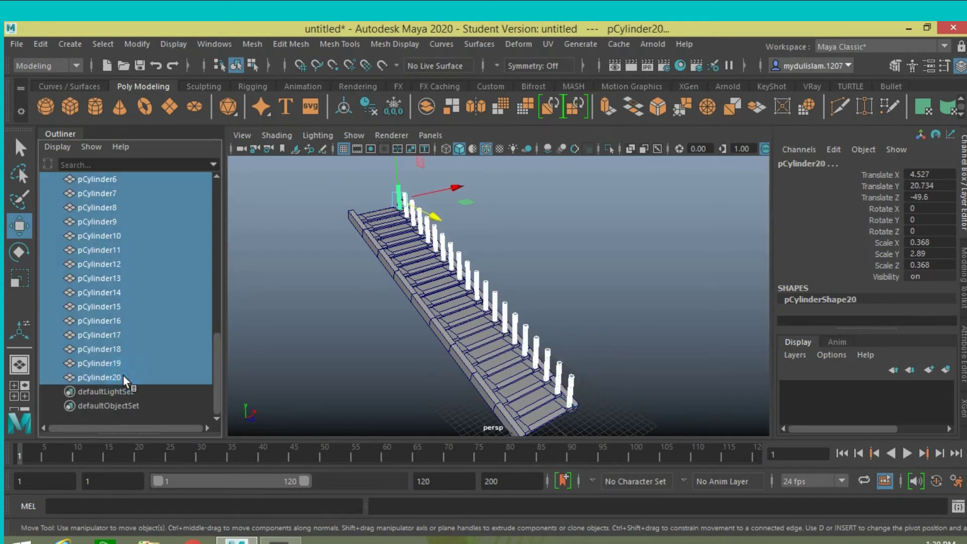
- Combine the posts into pCylinder21 and delete its construction history
left_click(266, 43)
left_click(283, 89)
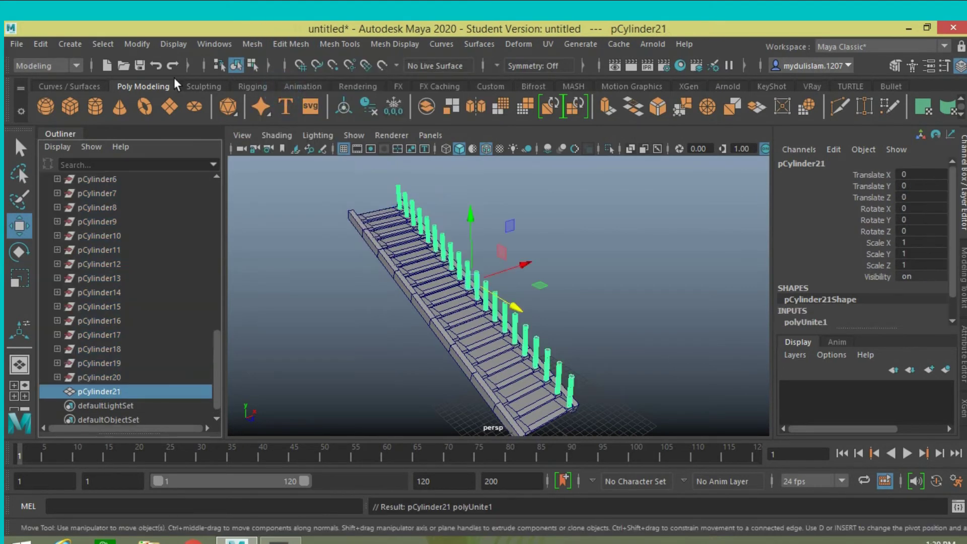
left_click(44, 41)
mouse_move(80, 211)
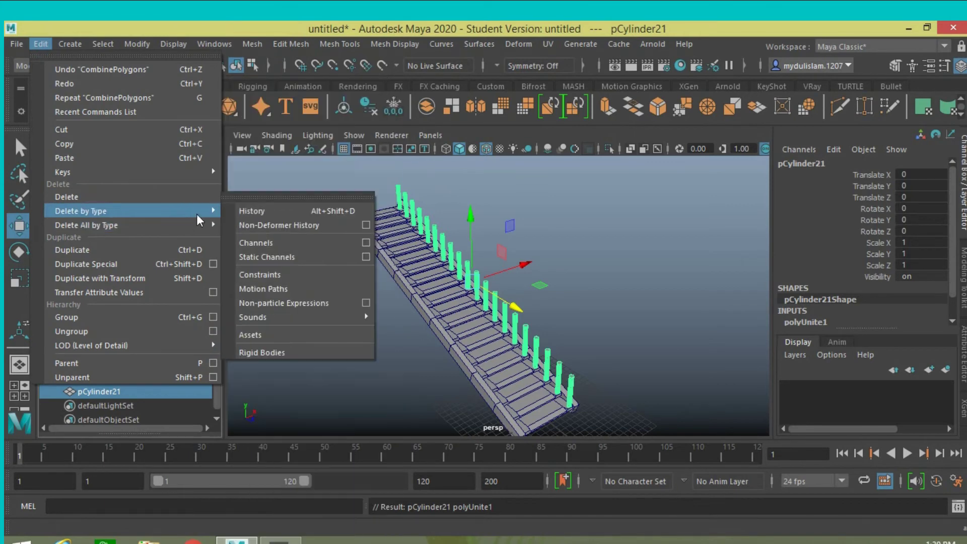
left_click(252, 211)
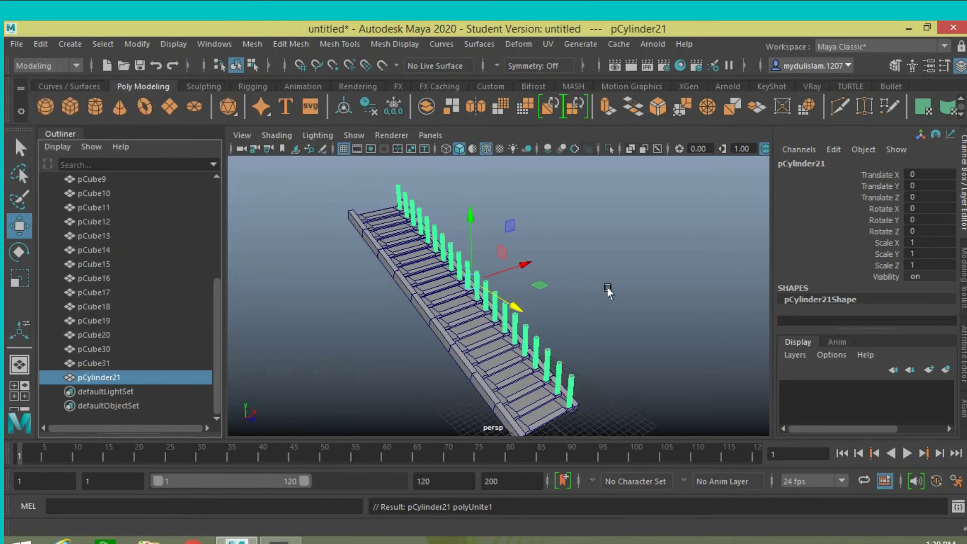
left_click_drag(608, 291, 600, 287, "alt")
- Duplicate the combined post row and move the copy to X -9.022 on the stairs' left side
scroll(546, 234, "up", 4)
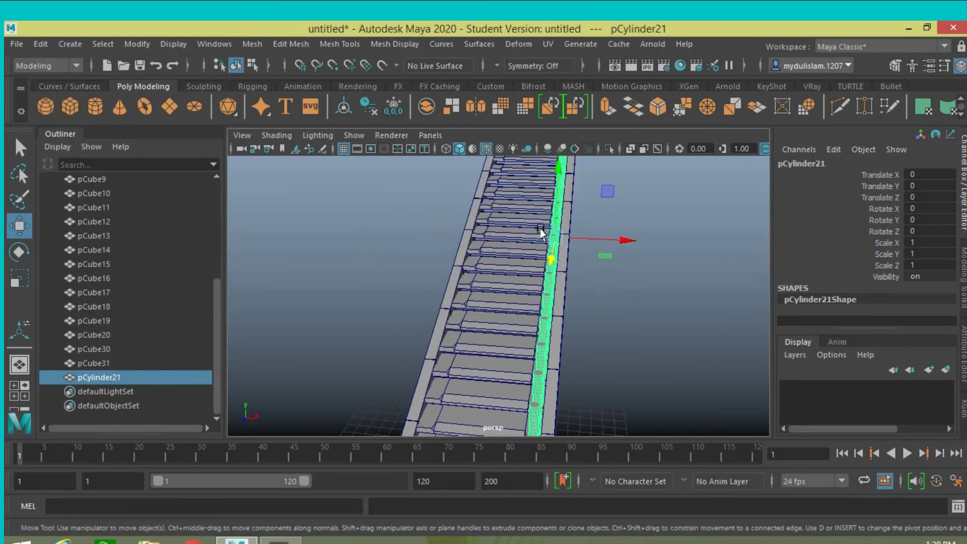
key("ctrl+d")
left_click_drag(611, 242, 539, 237)
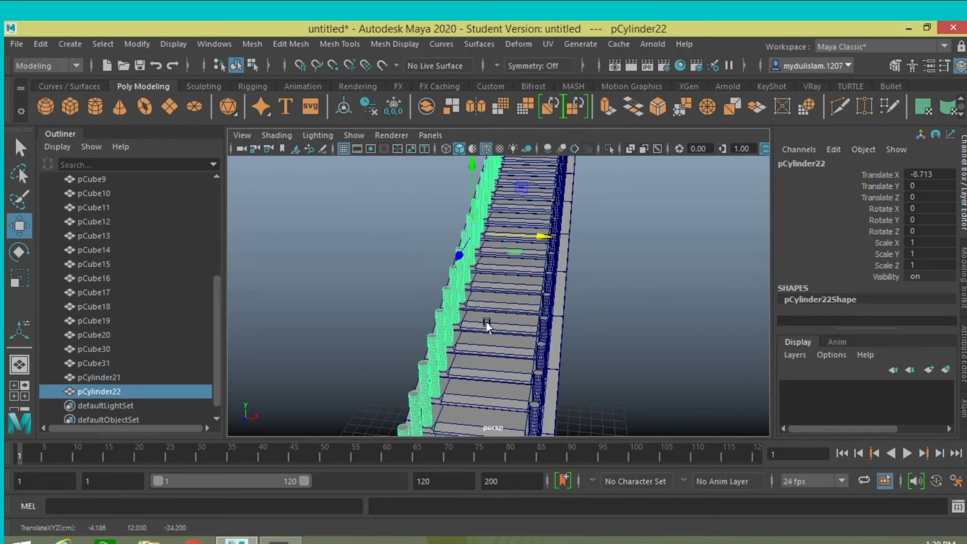
scroll(539, 241, "down", 2)
scroll(540, 241, "down", 2)
scroll(529, 247, "down", 2)
scroll(522, 257, "down", 2)
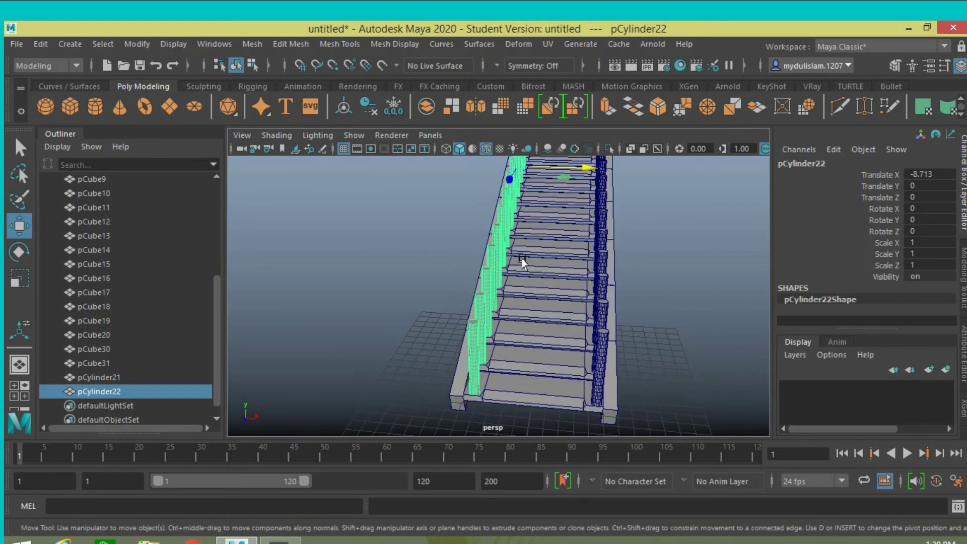
mouse_move(523, 262)
left_mouse_down("alt")
mouse_move(546, 253)
mouse_move(564, 196)
left_mouse_up("alt")
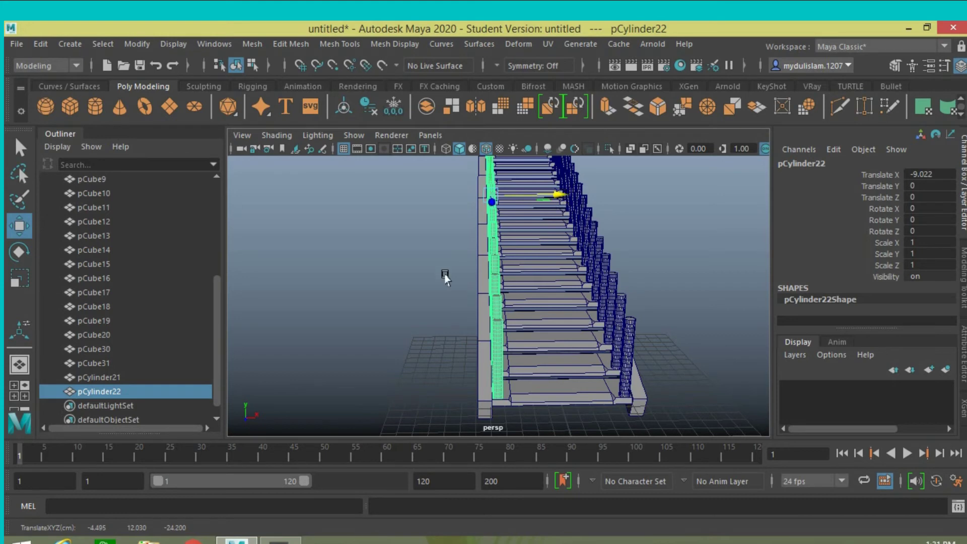
mouse_move(444, 274)
left_mouse_down("alt")
mouse_move(514, 286)
mouse_move(395, 276)
left_mouse_up("alt")
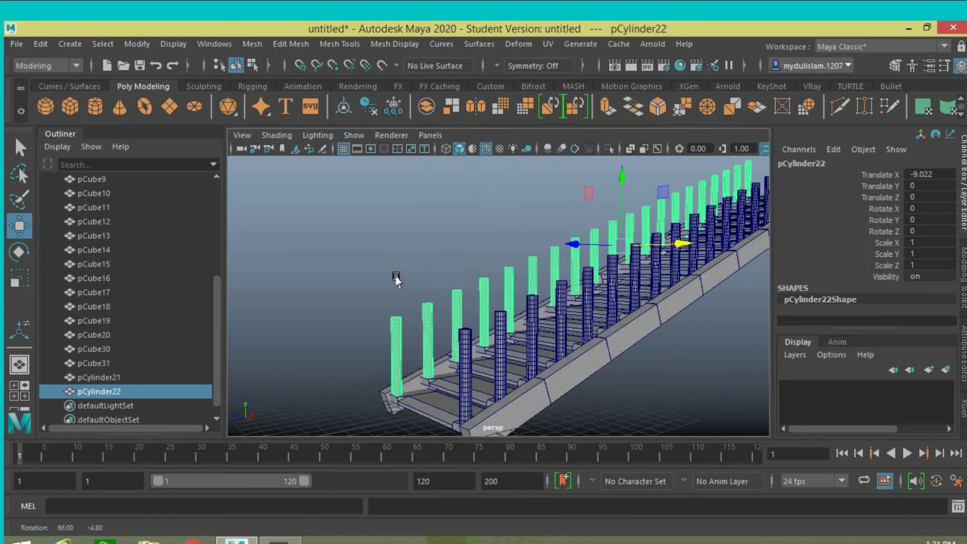
left_click_drag(503, 281, 345, 287, "alt")
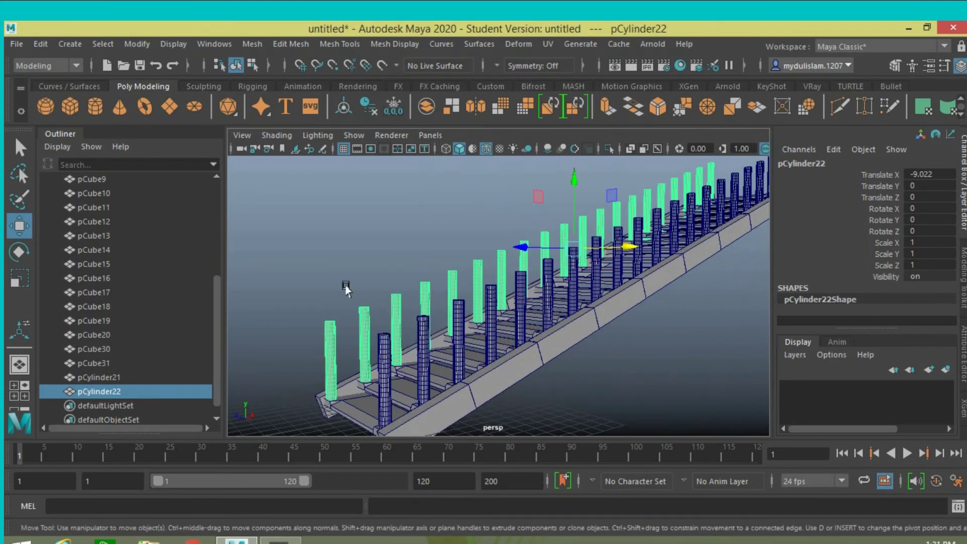
- Create a new cylinder and give it 0 cap subdivisions and 50 height subdivisions
left_click(96, 106)
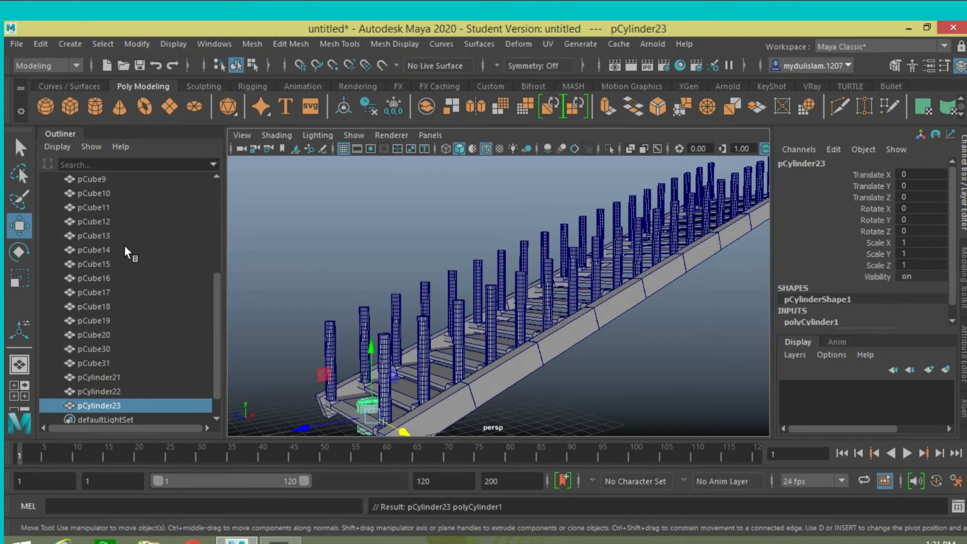
left_click(465, 277)
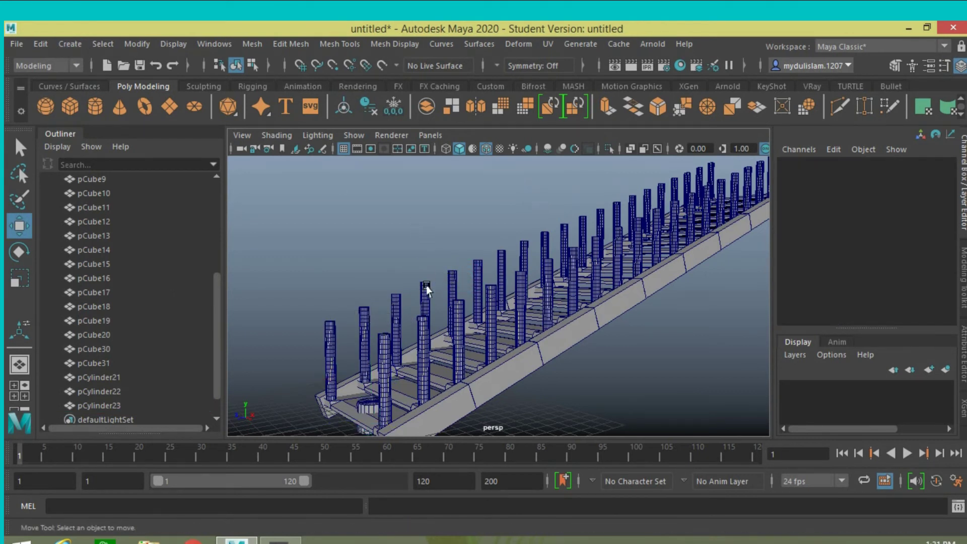
left_click(363, 403)
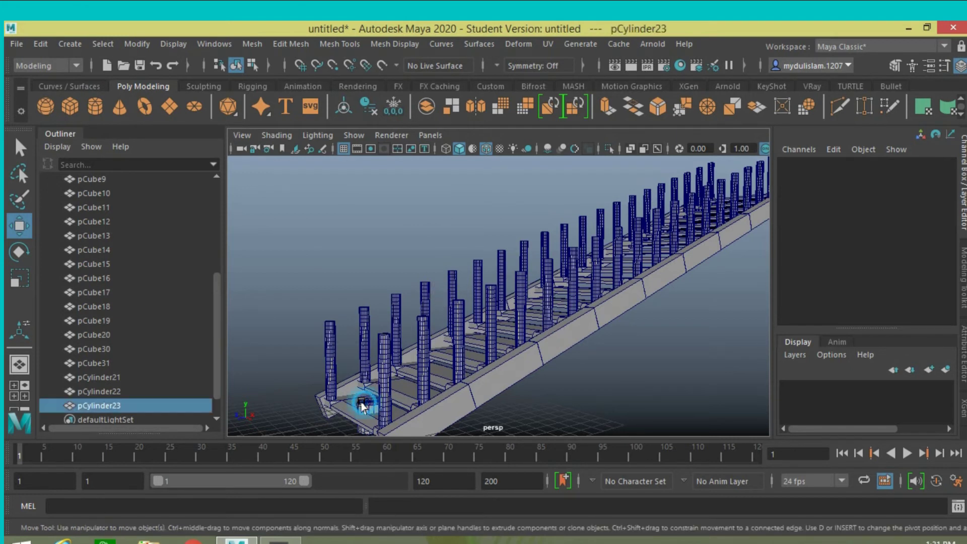
left_click(815, 311)
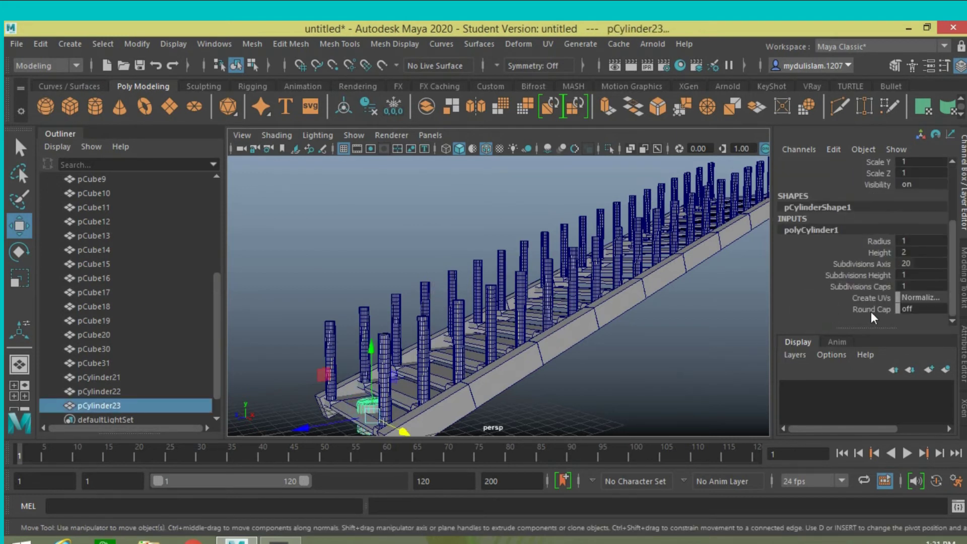
double_click(912, 286)
type("0")
key("Return")
left_click(859, 275)
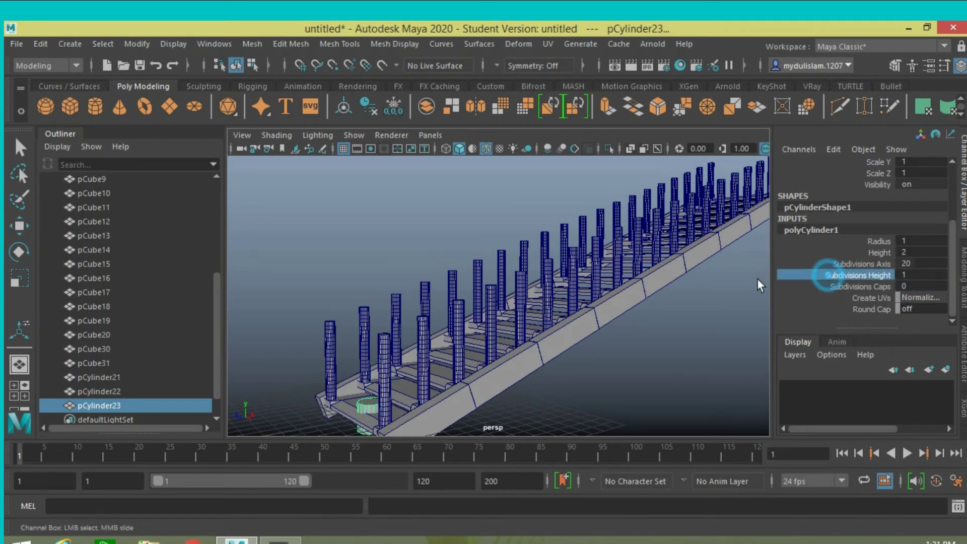
double_click(910, 276)
type("50")
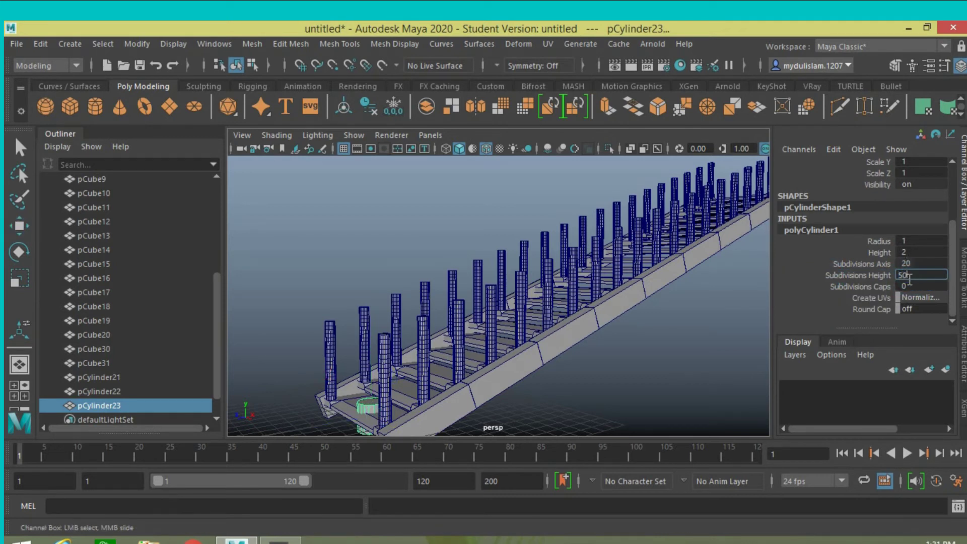
key("Return")
- Scale the cylinder to 0.368 in X and Z
scroll(799, 264, "up", 3)
scroll(811, 260, "up", 2)
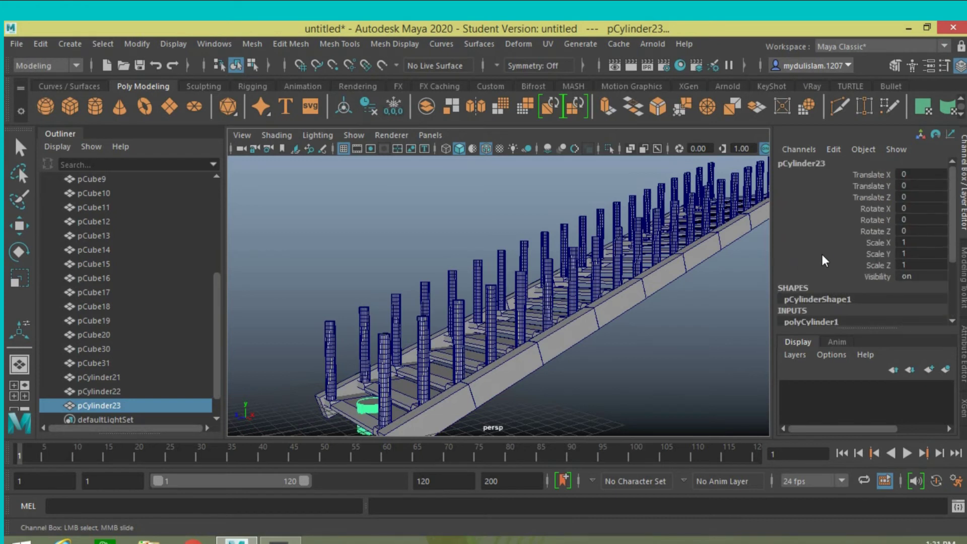
double_click(913, 243)
double_click(914, 265)
type(".368")
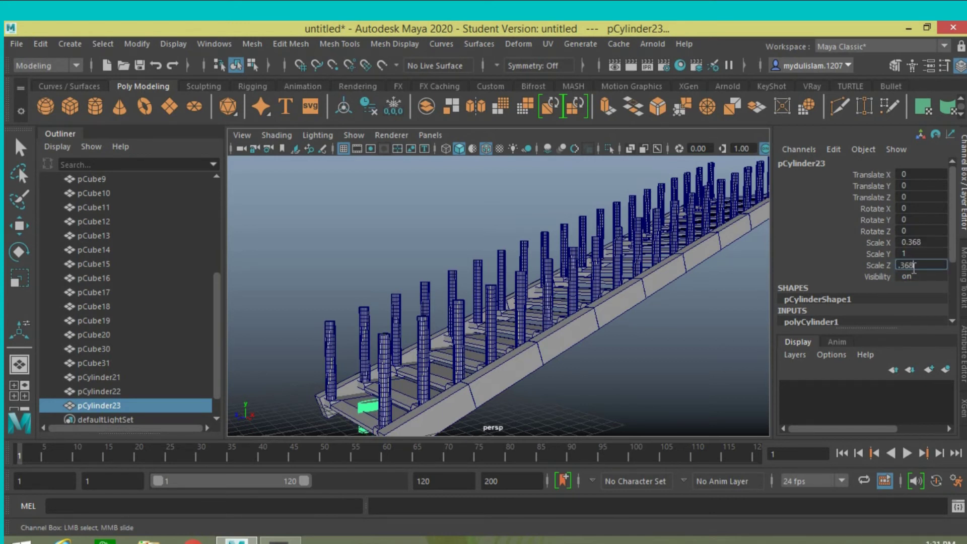
key("Return")
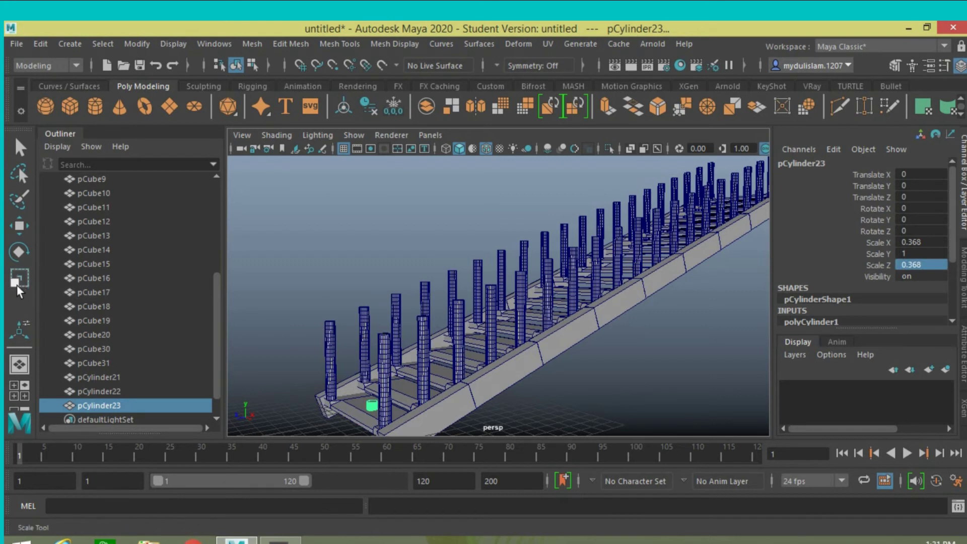
- Lay the cylinder flat at Rotate X 90 and slide it along Z toward the stairs
left_click(18, 252)
left_click_drag(327, 377, 348, 401)
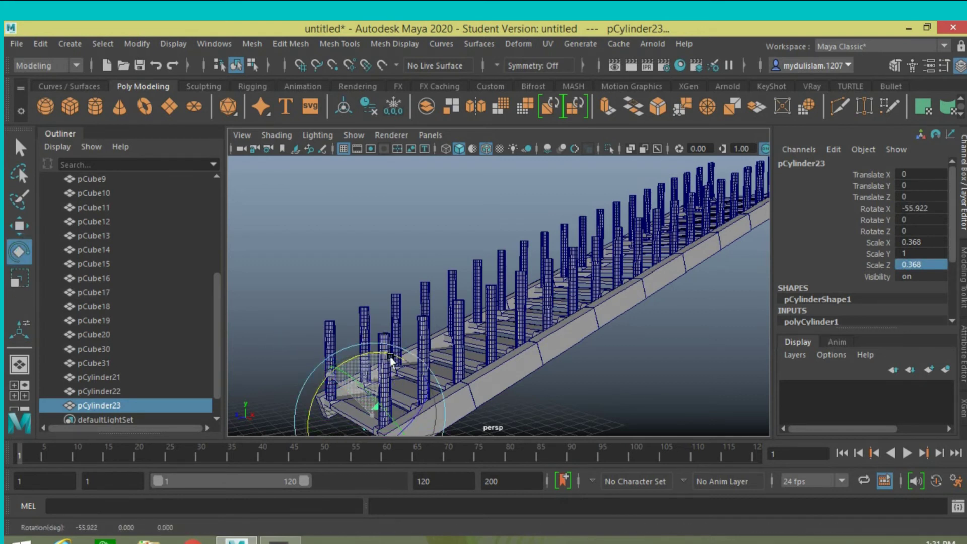
double_click(936, 209)
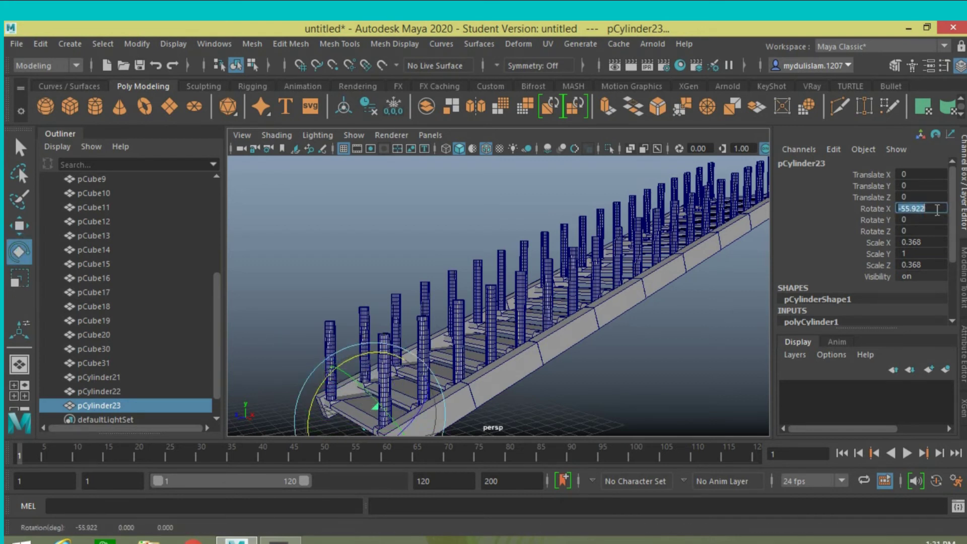
type("90")
key("Return")
scroll(559, 333, "down", 5)
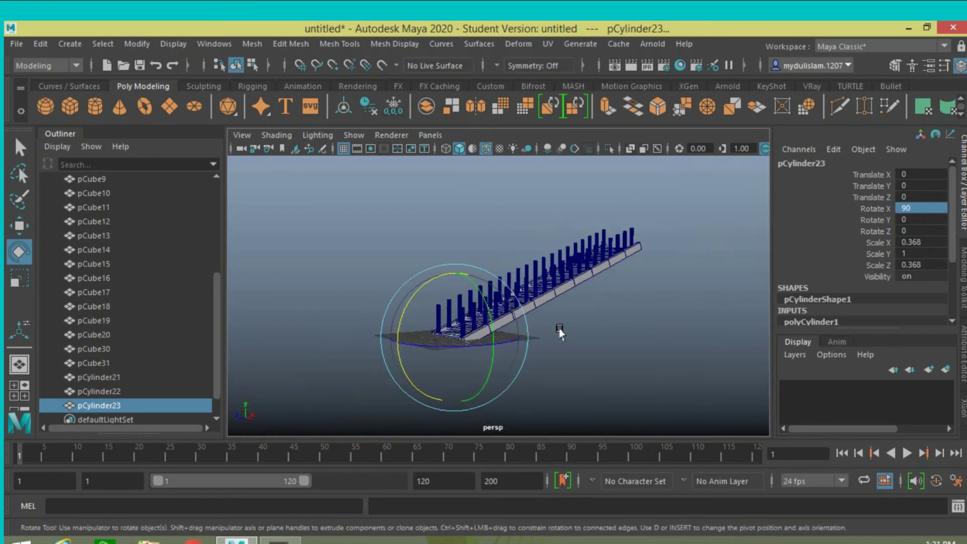
scroll(597, 332, "up", 3)
left_click_drag(610, 328, 526, 321, "alt")
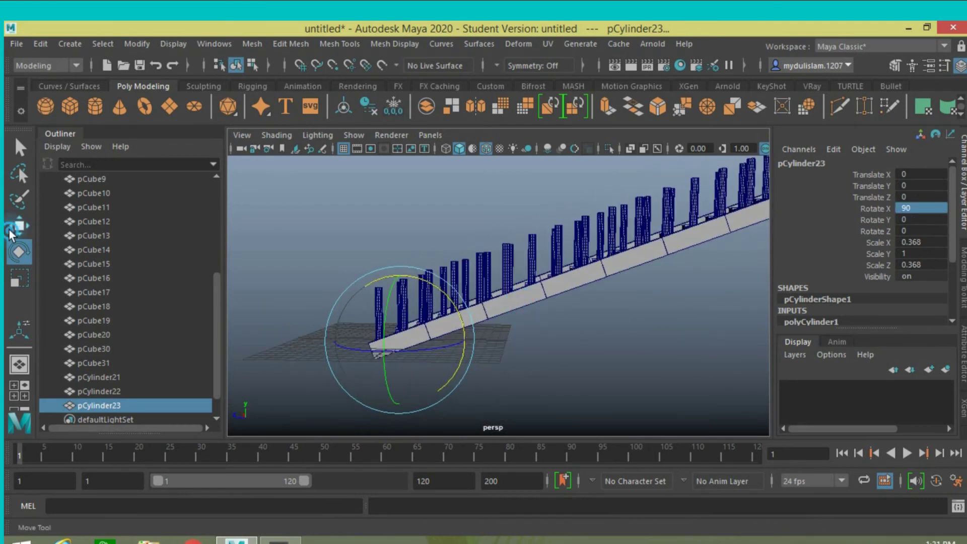
key("w")
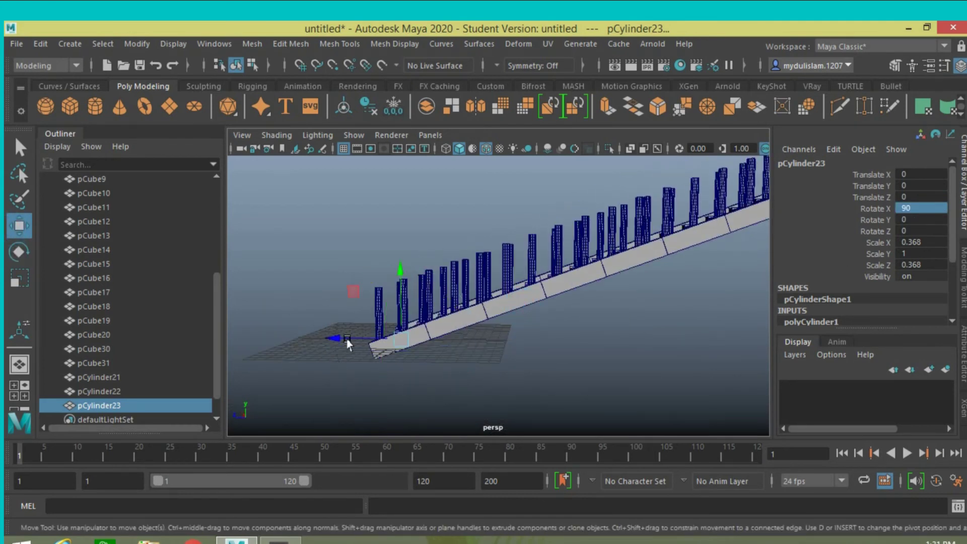
mouse_move(348, 341)
left_mouse_down()
mouse_move(472, 360)
mouse_move(238, 339)
left_mouse_up()
- Stretch the cylinder along Y to about 25 times its length
key("r")
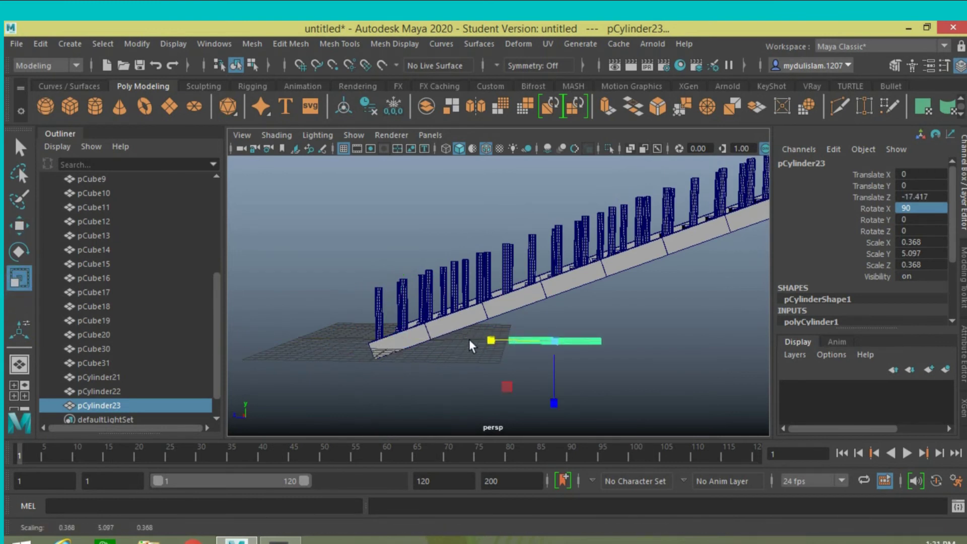
left_click_drag(492, 341, 365, 341)
mouse_move(464, 339)
left_mouse_down("alt")
mouse_move(514, 345)
mouse_move(432, 328)
left_mouse_up("alt")
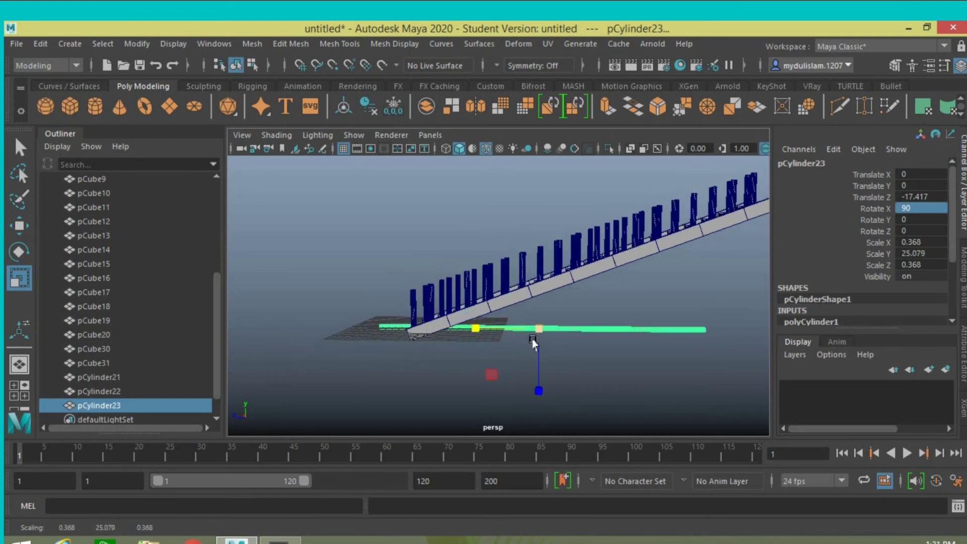
middle_click_drag(540, 328, 479, 328, "alt")
left_click_drag(480, 327, 488, 330, "alt")
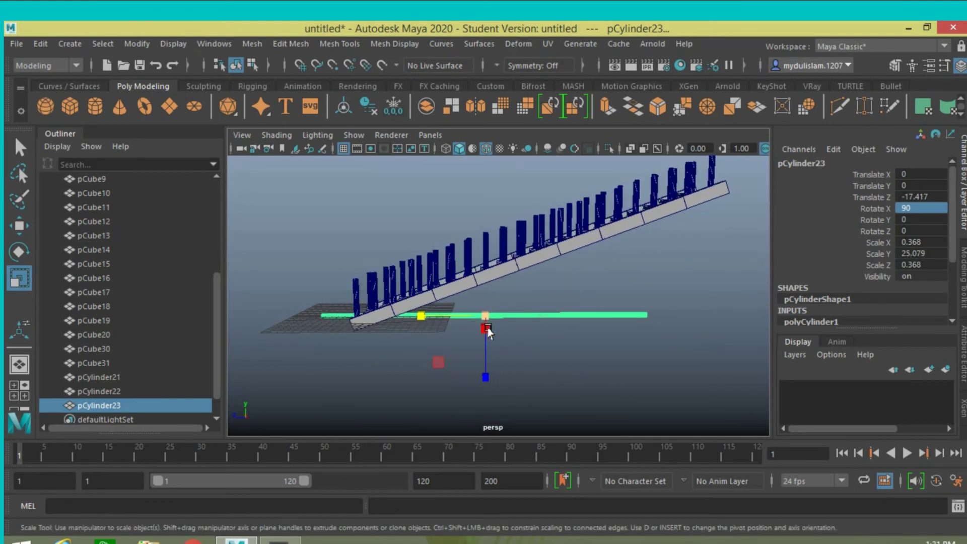
scroll(487, 330, "up", 3)
- Snap the rail's pivot to one of its ends
key("d")
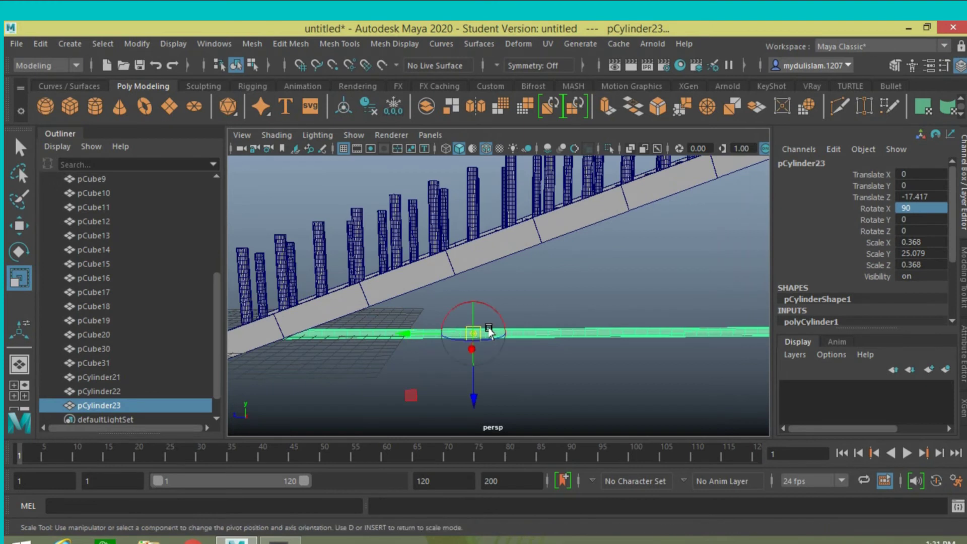
scroll(491, 331, "down", 3)
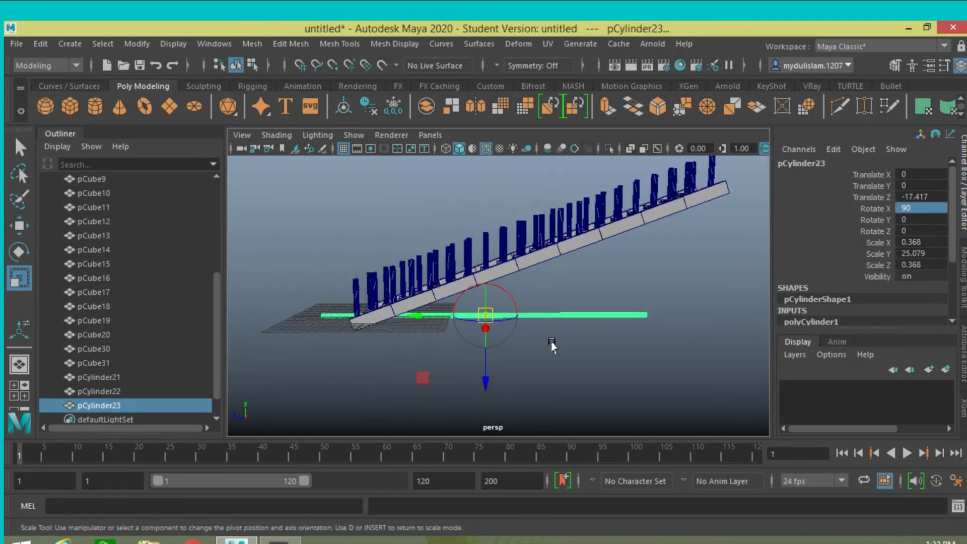
key("v")
middle_click_drag(416, 323, 311, 328)
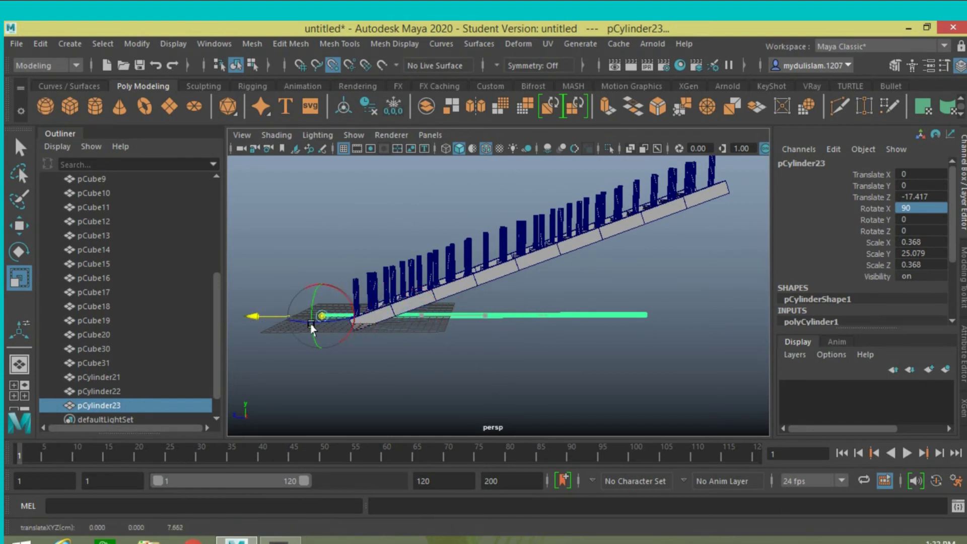
key("d")
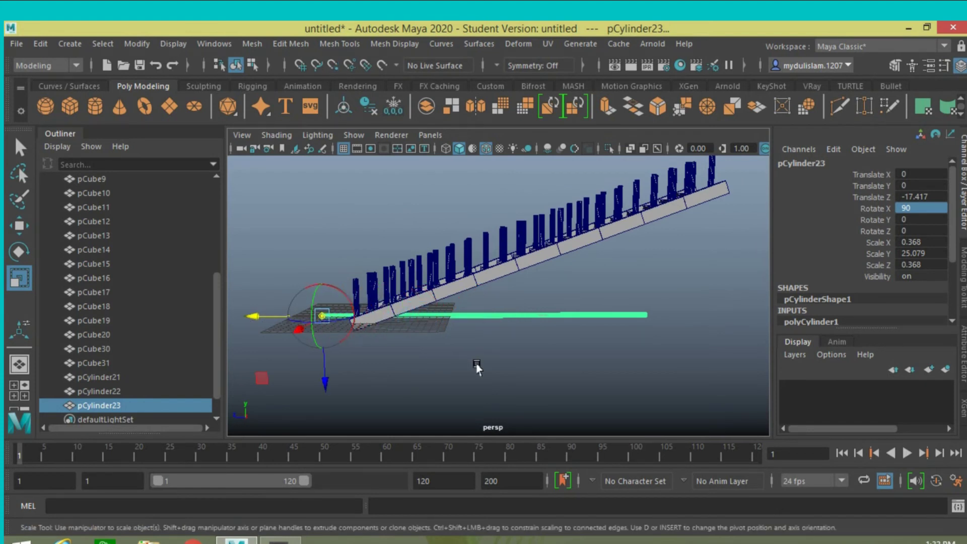
- Move the rail up beside the posts so it starts at the bottom step
key("w")
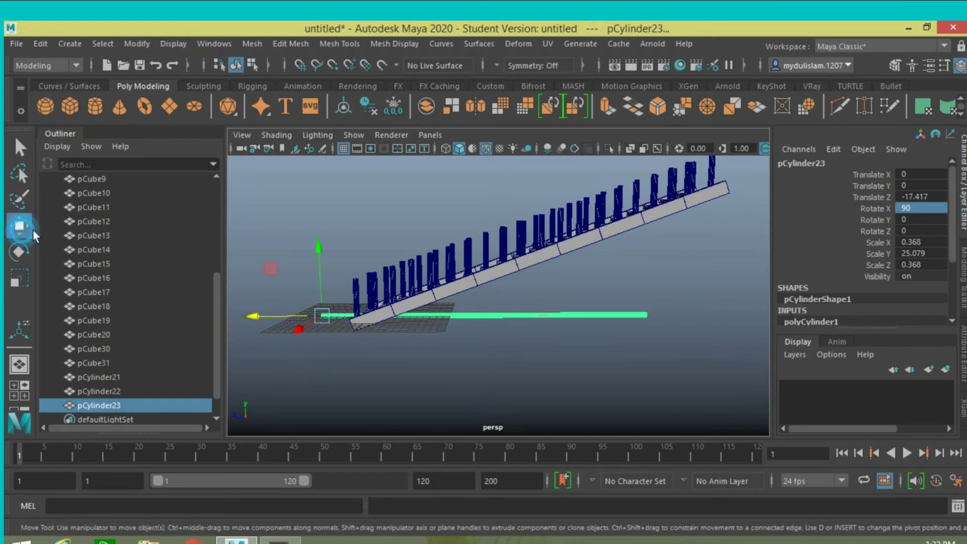
mouse_move(401, 351)
left_mouse_down("alt")
mouse_move(483, 302)
mouse_move(493, 210)
left_mouse_up("alt")
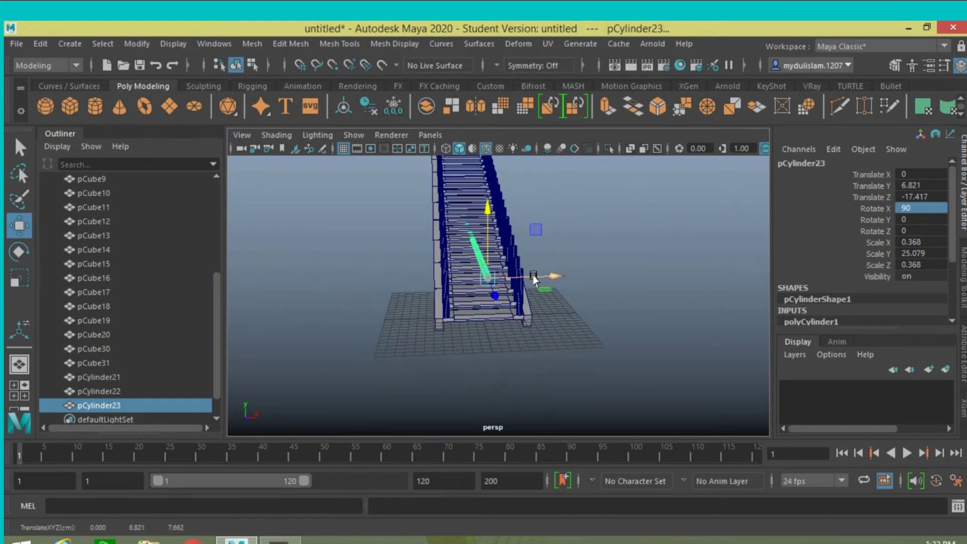
left_click_drag(541, 277, 578, 275)
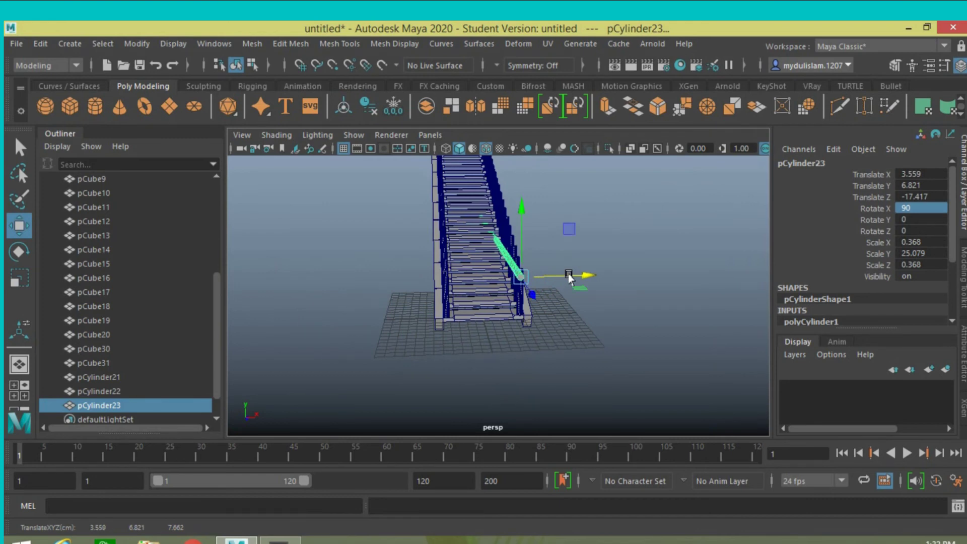
scroll(584, 295, "up", 3)
mouse_move(619, 335)
left_mouse_down("alt")
mouse_move(611, 270)
mouse_move(510, 303)
left_mouse_up("alt")
middle_click_drag(507, 303, 518, 324, "alt")
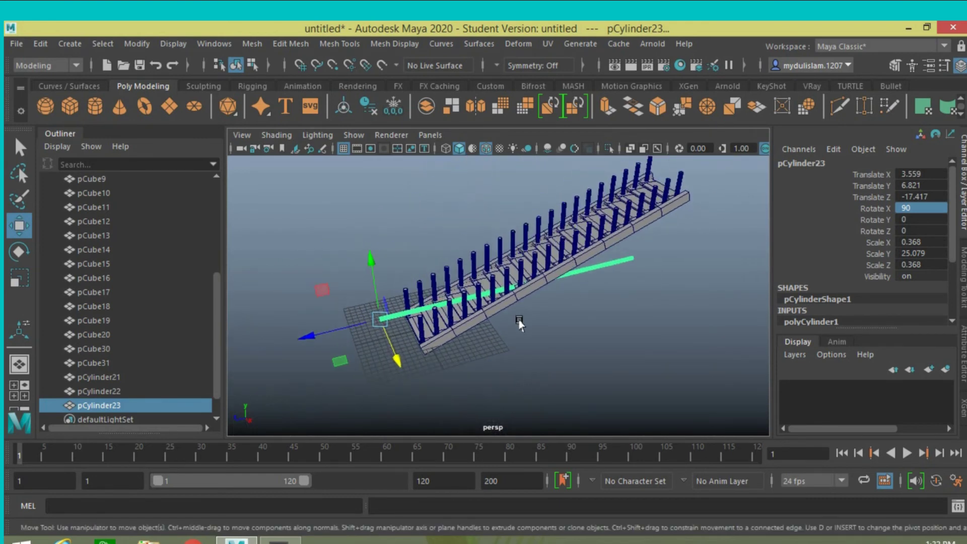
left_click_drag(318, 334, 362, 334)
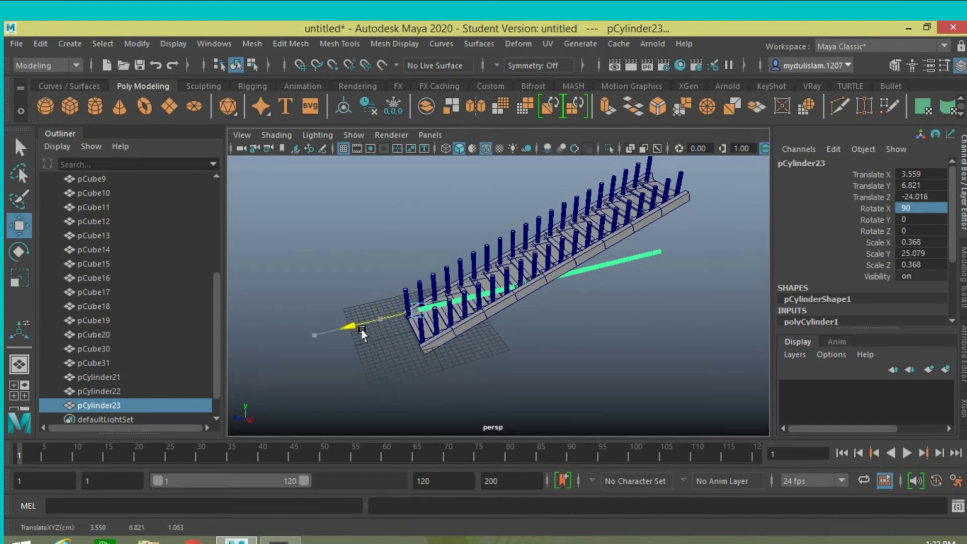
scroll(393, 327, "up", 4)
scroll(418, 318, "up", 3)
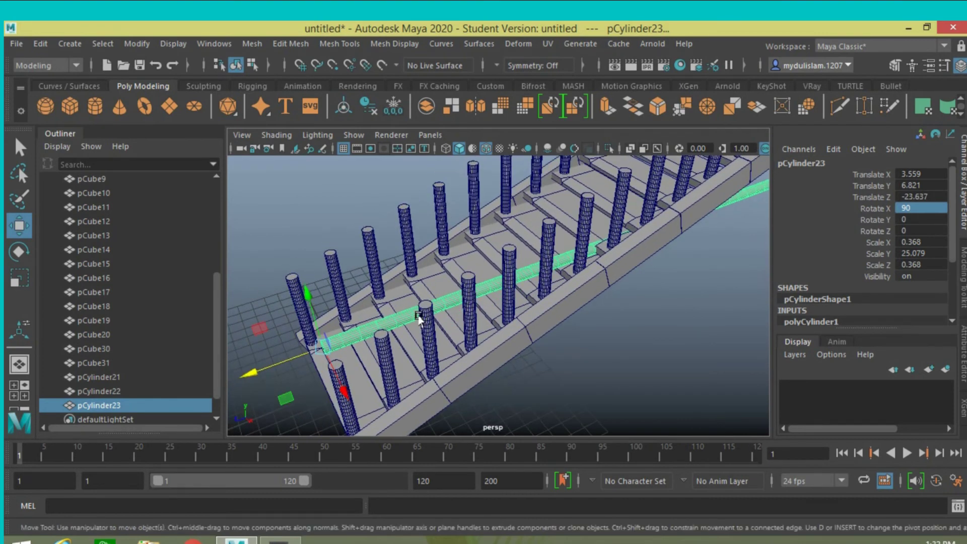
key("space")
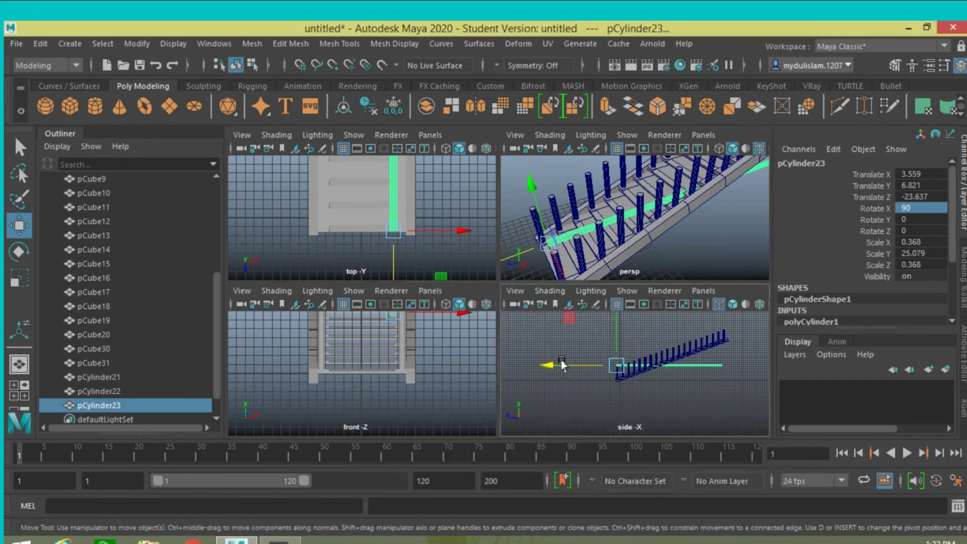
- Tilt the rail to follow the stair slope and lower it onto the post tops
key("space")
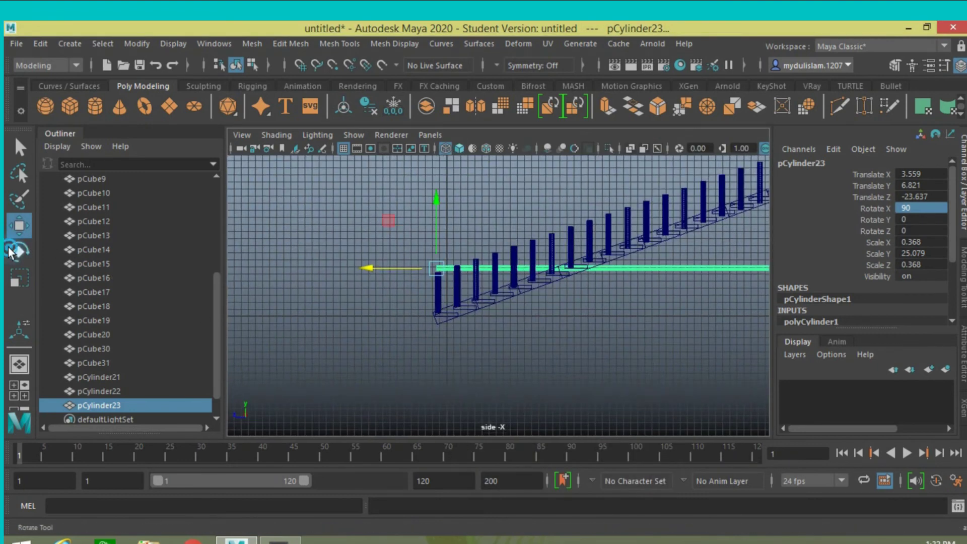
left_click(19, 252)
left_click_drag(384, 229, 378, 242)
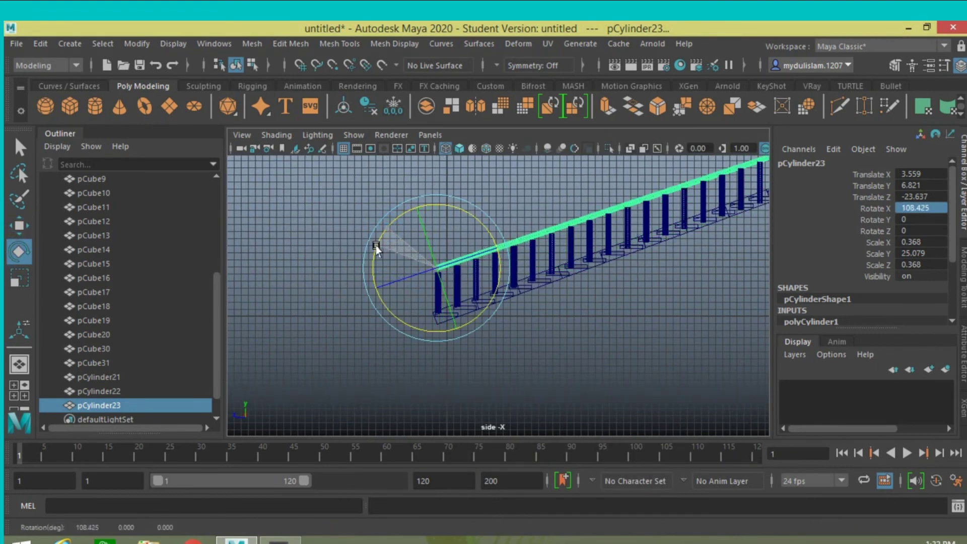
scroll(525, 317, "down", 1)
scroll(538, 322, "down", 1)
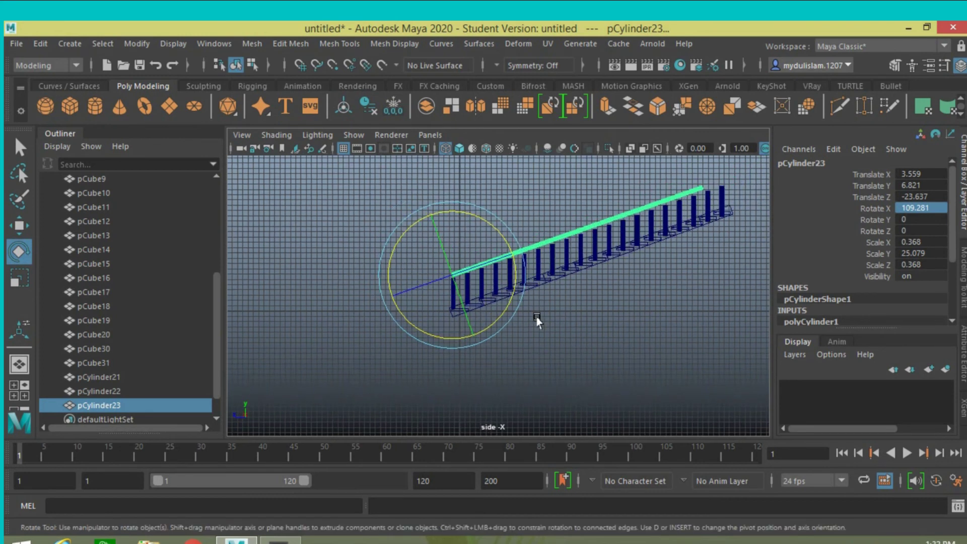
scroll(545, 318, "up", 1)
scroll(529, 335, "up", 2)
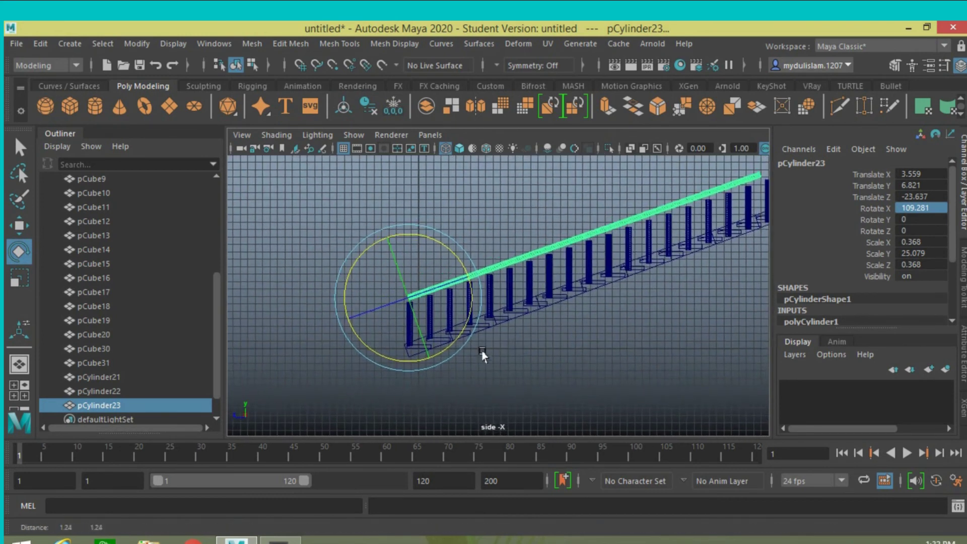
scroll(479, 352, "down", 1)
left_click(15, 228)
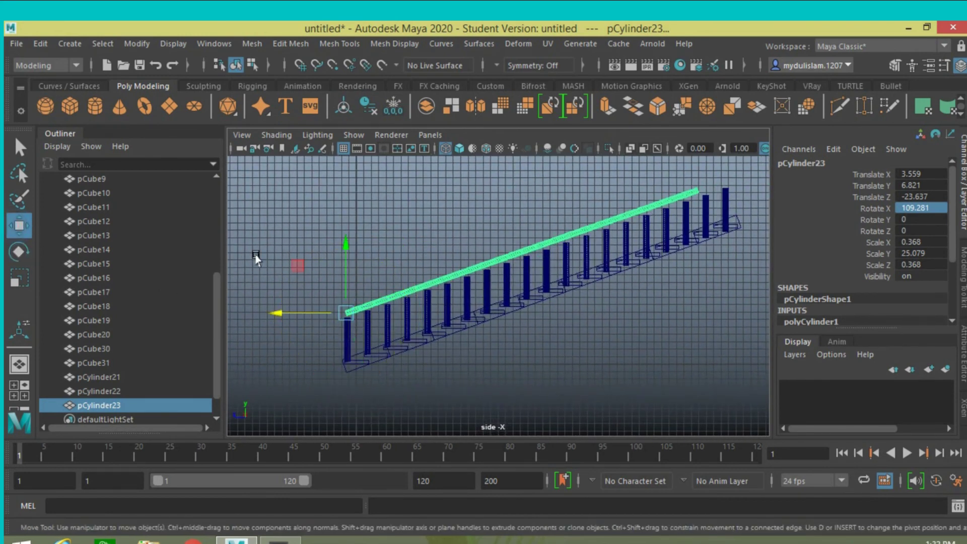
left_click_drag(343, 246, 342, 250)
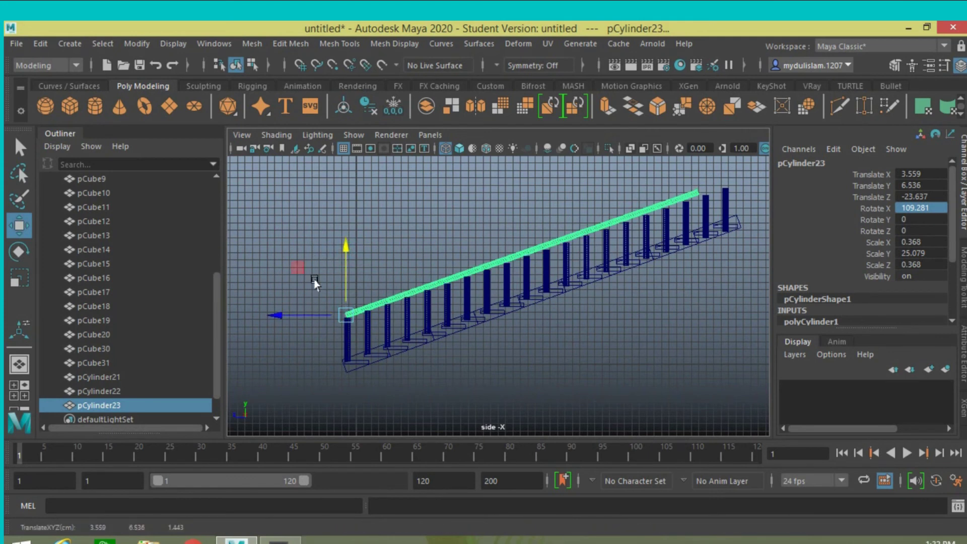
left_click_drag(306, 314, 305, 317)
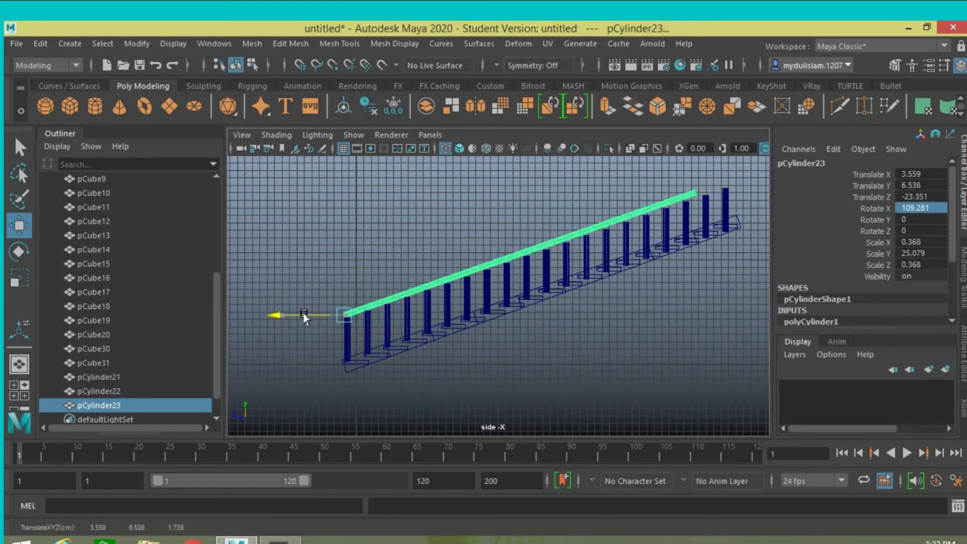
left_click_drag(344, 252, 343, 258)
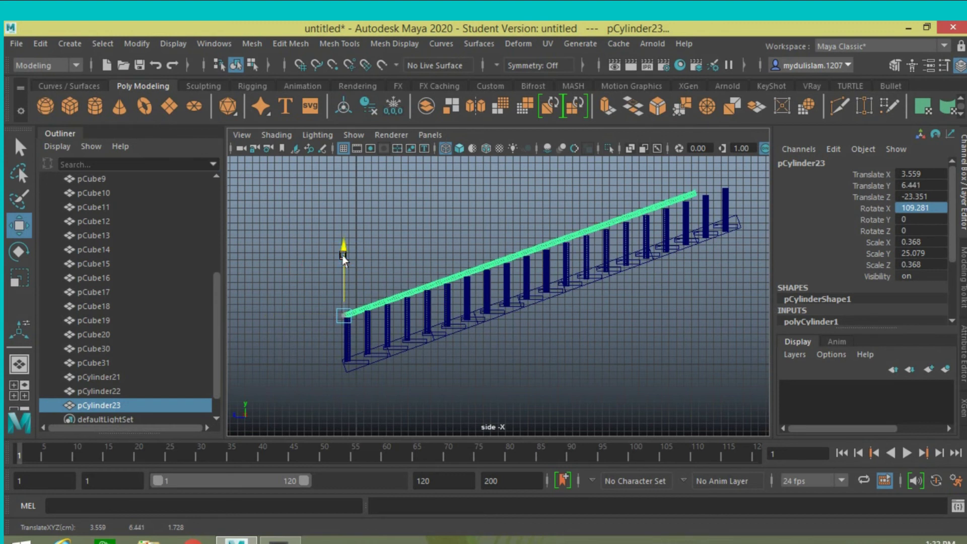
- Stretch the rail to Scale Y 27.473, refine its tilt to Rotate X 108.831, and view in perspective
left_click(23, 278)
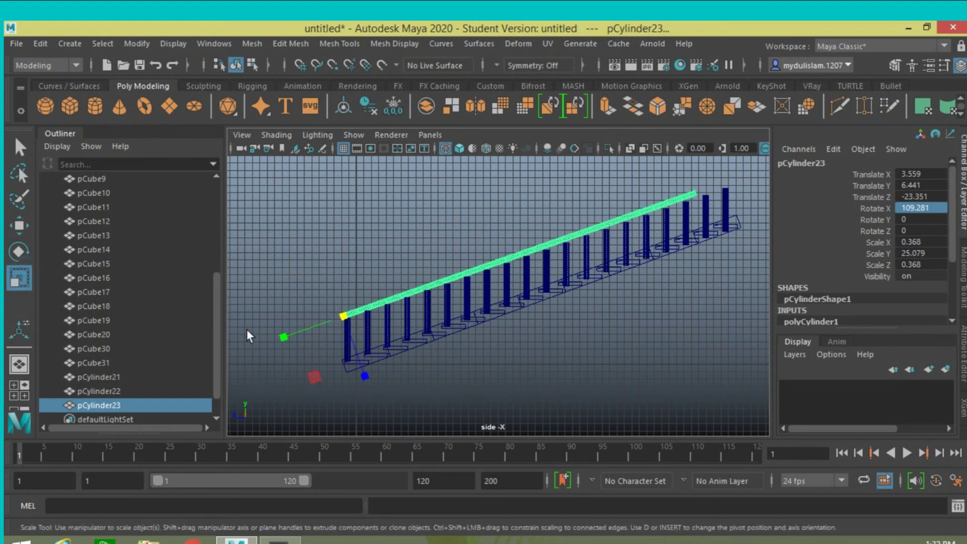
left_click_drag(288, 336, 286, 337)
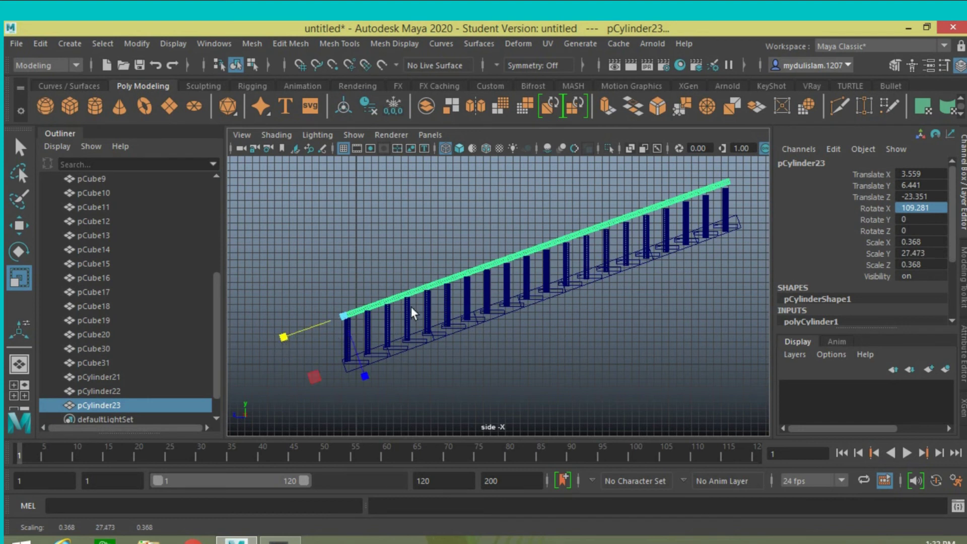
left_click(20, 250)
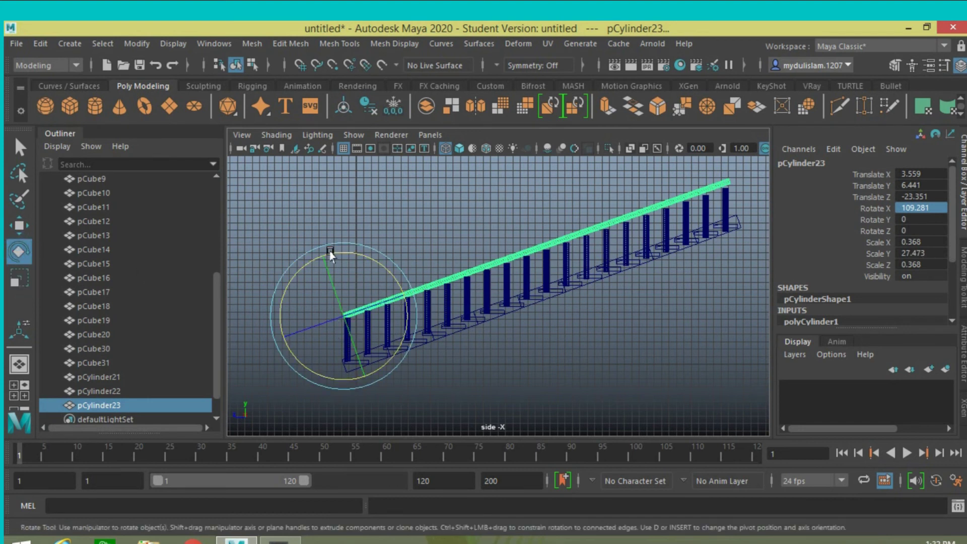
left_click_drag(330, 250, 333, 257)
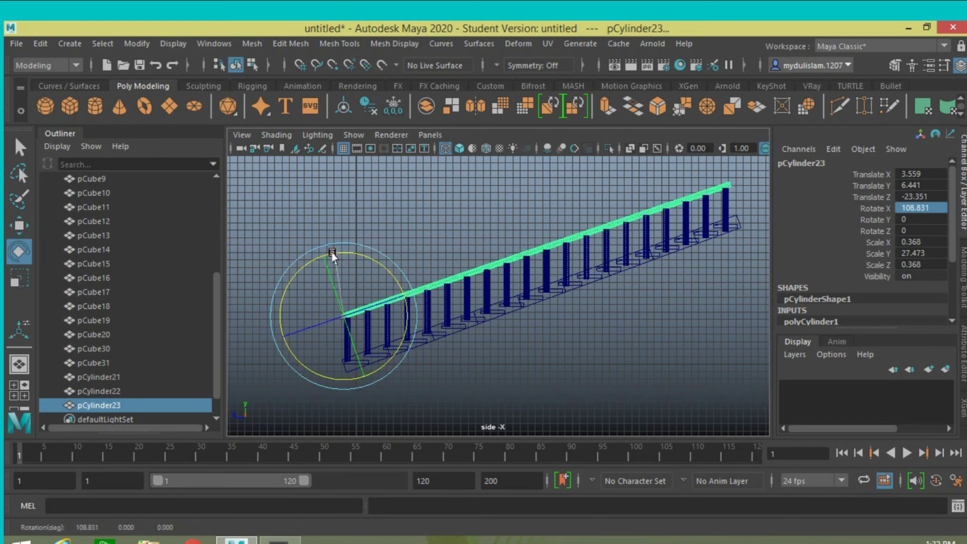
key("space")
key("space")
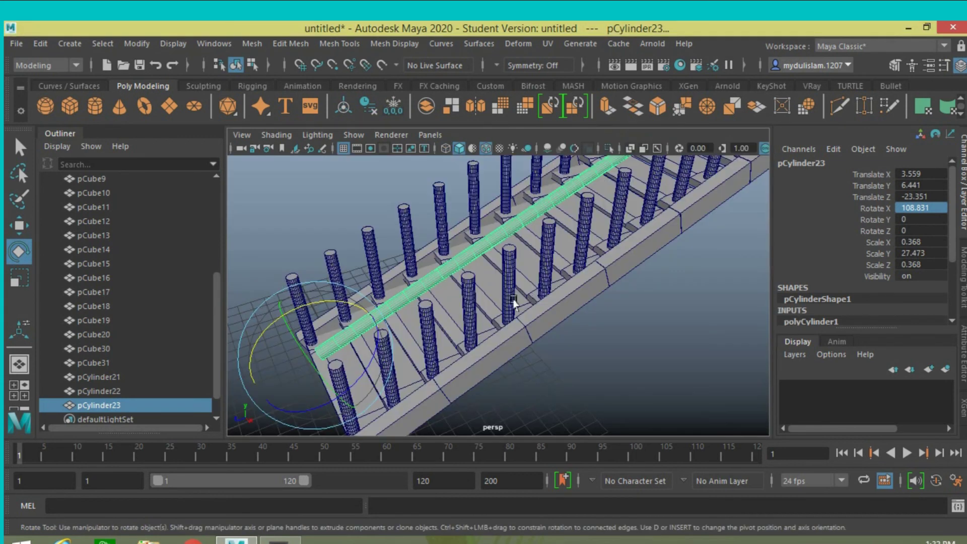
left_click_drag(447, 325, 460, 285, "alt")
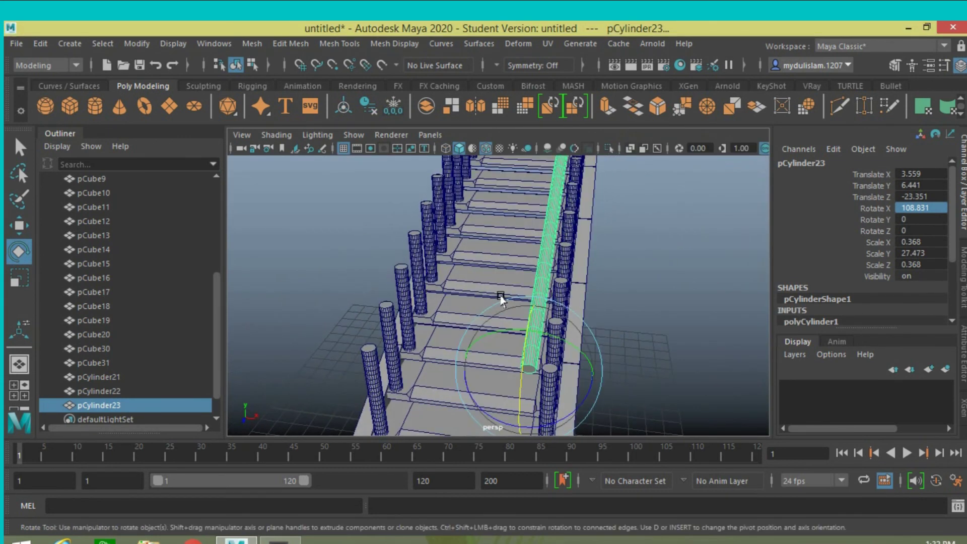
- Slide the handrail sideways along X so it sits on the post tops
key("w")
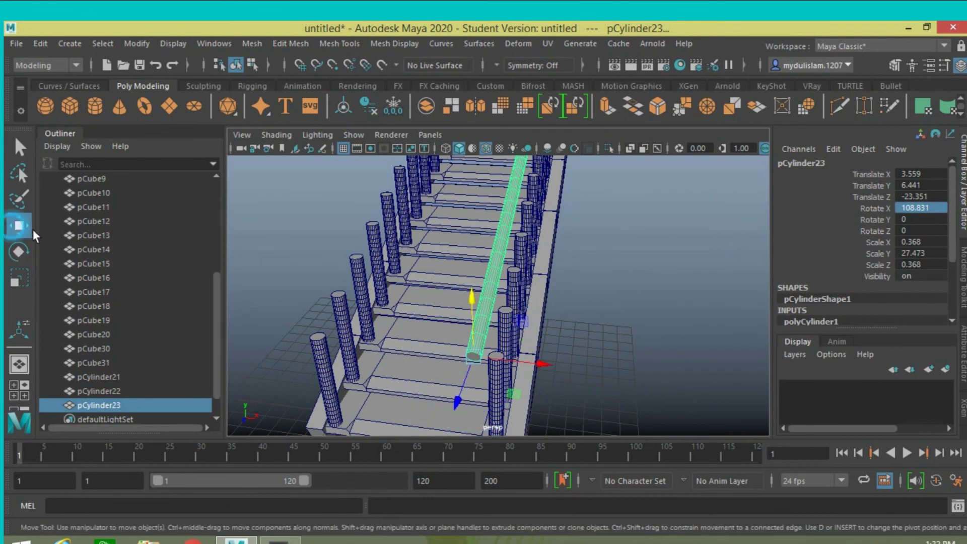
left_click_drag(546, 364, 571, 369)
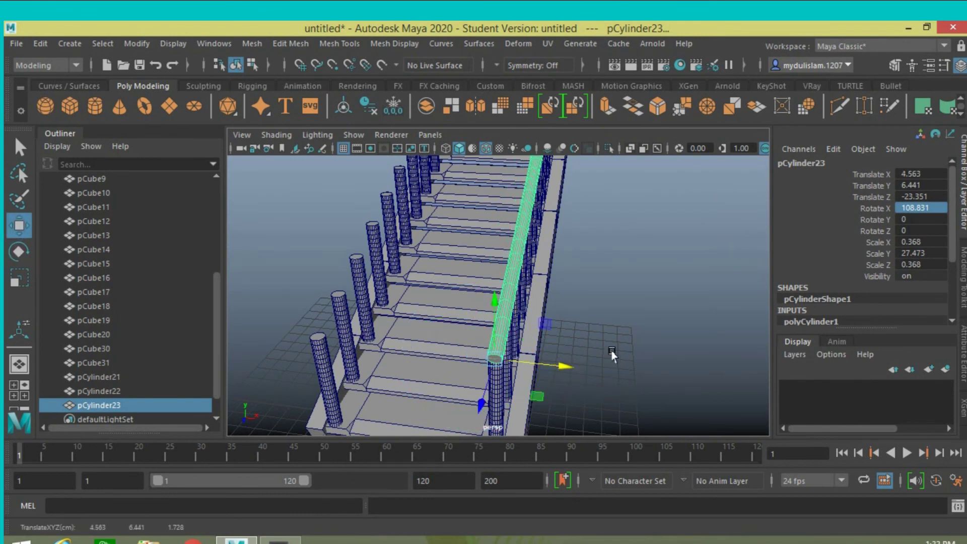
scroll(611, 354, "down", 5)
mouse_move(590, 334)
left_mouse_down("alt")
mouse_move(589, 363)
mouse_move(630, 368)
left_mouse_up("alt")
scroll(631, 369, "up", 3)
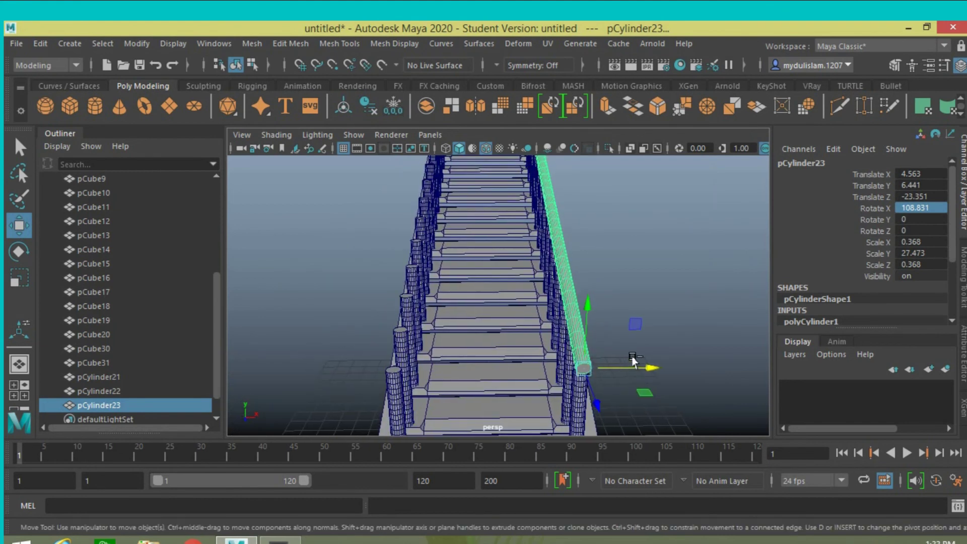
- Duplicate the handrail to X -4.385 over the opposite posts and select all staircase pieces
key("ctrl+d")
mouse_move(650, 368)
left_mouse_down()
mouse_move(470, 371)
mouse_move(450, 397)
mouse_move(575, 303)
mouse_move(508, 340)
mouse_move(536, 352)
left_mouse_up()
scroll(529, 330, "down", 3)
scroll(534, 339, "down", 3)
scroll(534, 346, "down", 1)
scroll(534, 355, "down", 1)
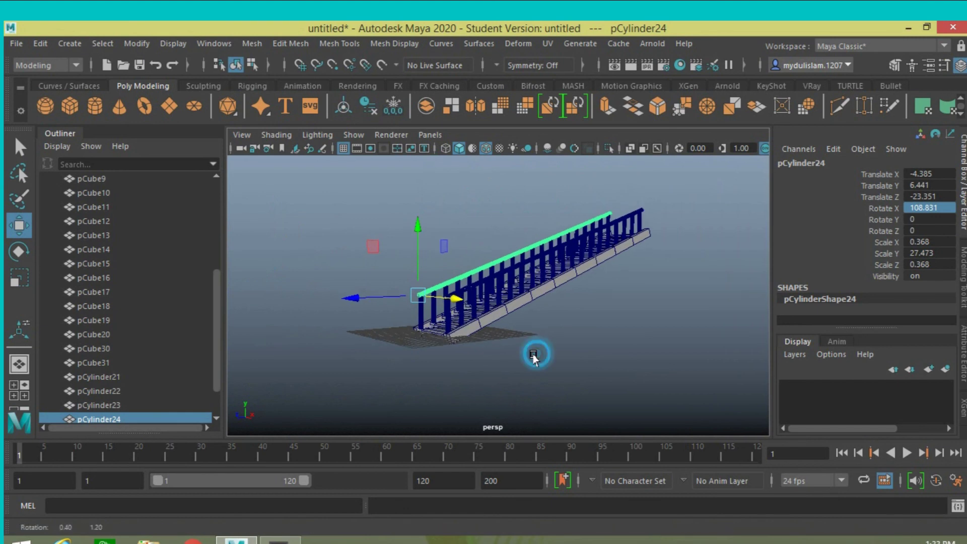
left_click_drag(288, 194, 693, 390)
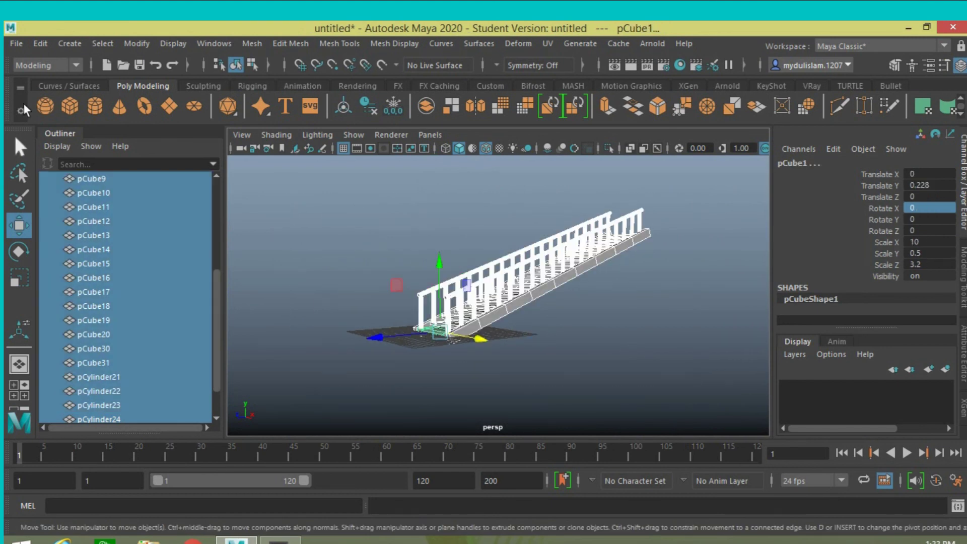
- Combine all staircase pieces into the single mesh pCube32 and delete its construction history
left_click(251, 44)
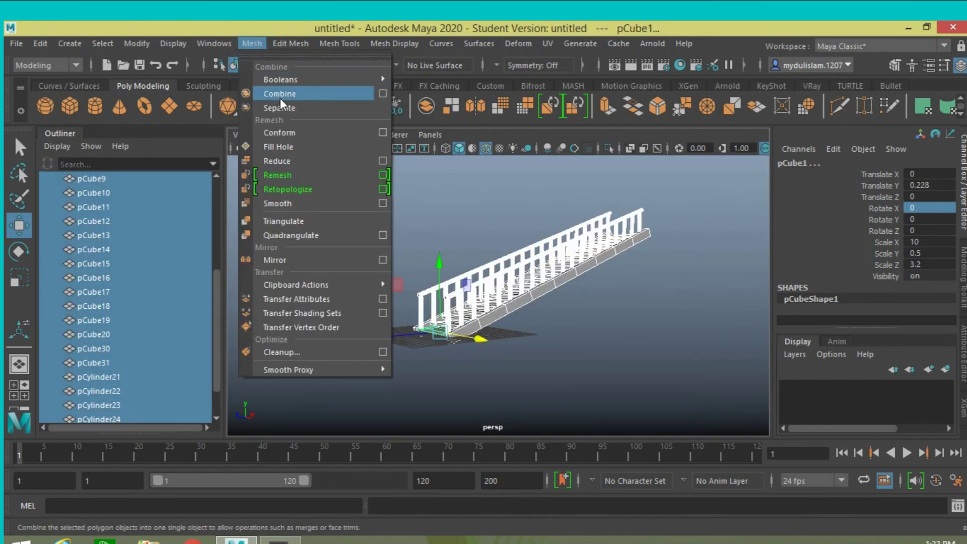
left_click(280, 95)
left_click(39, 44)
mouse_move(80, 211)
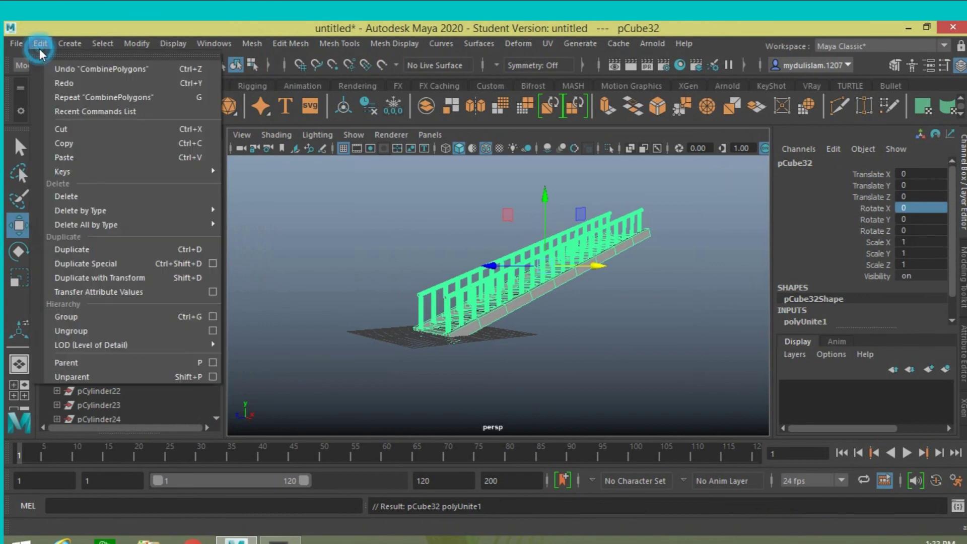
left_click(242, 211)
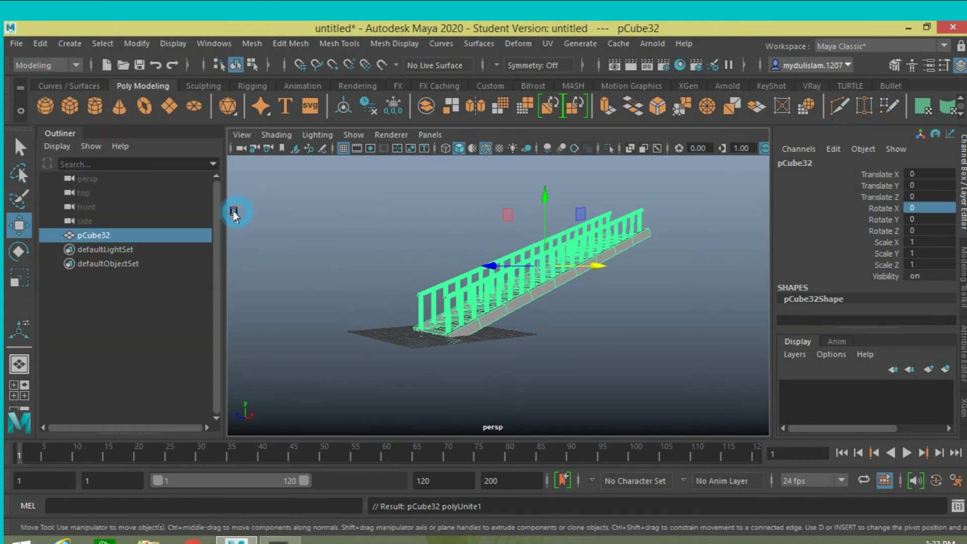
left_click(518, 43)
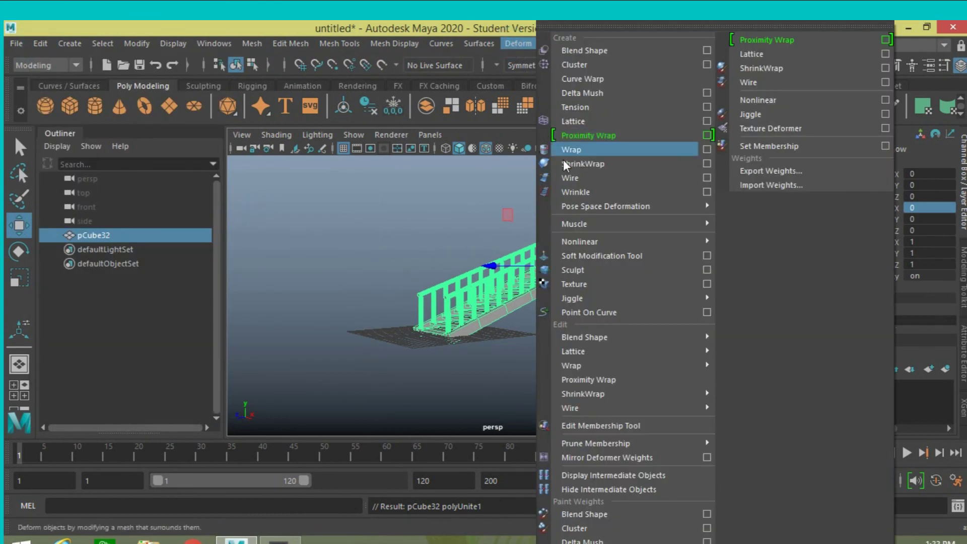
mouse_move(604, 241)
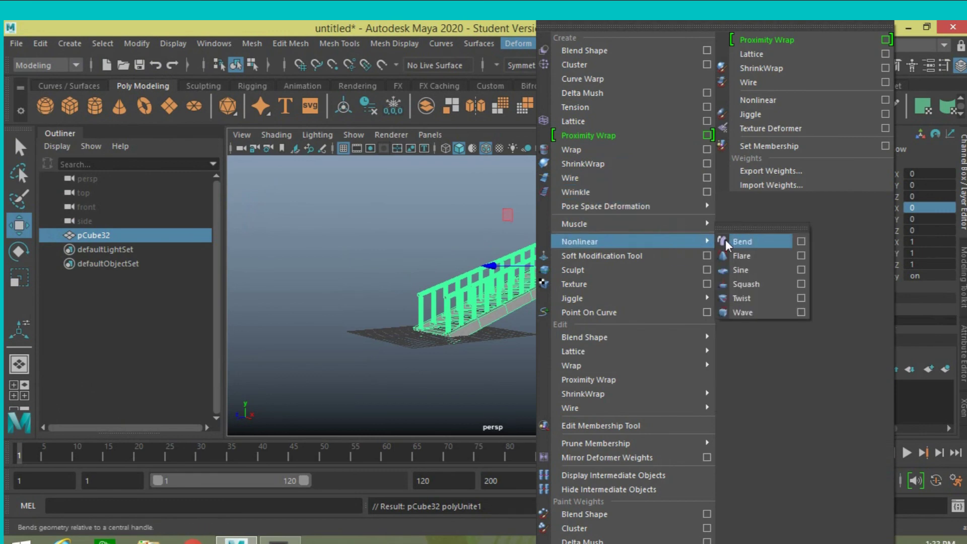
- Add a Bend deformer to the staircase and set the bend handle's Rotate X to 90
left_click(742, 241)
left_click_drag(691, 247, 600, 281, "alt")
key("e")
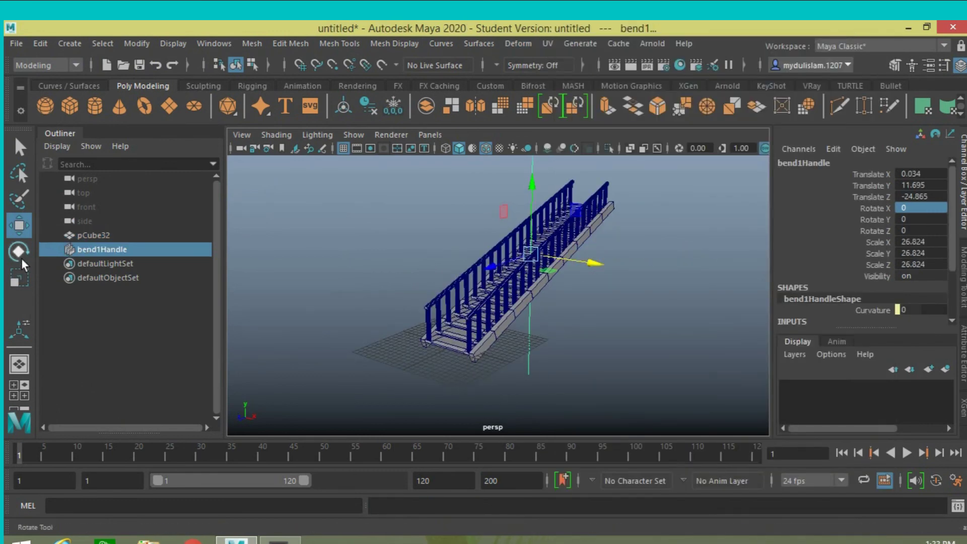
left_click_drag(499, 229, 494, 259)
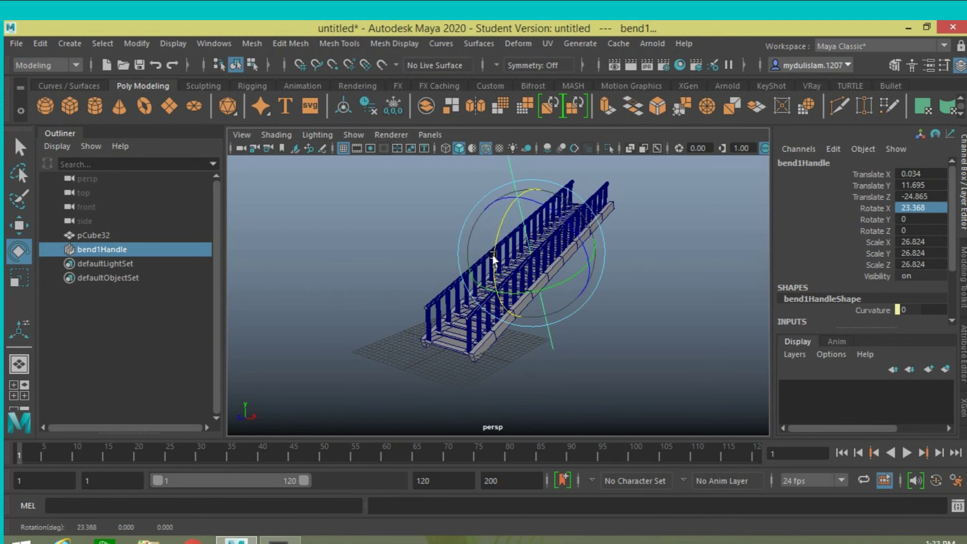
double_click(933, 207)
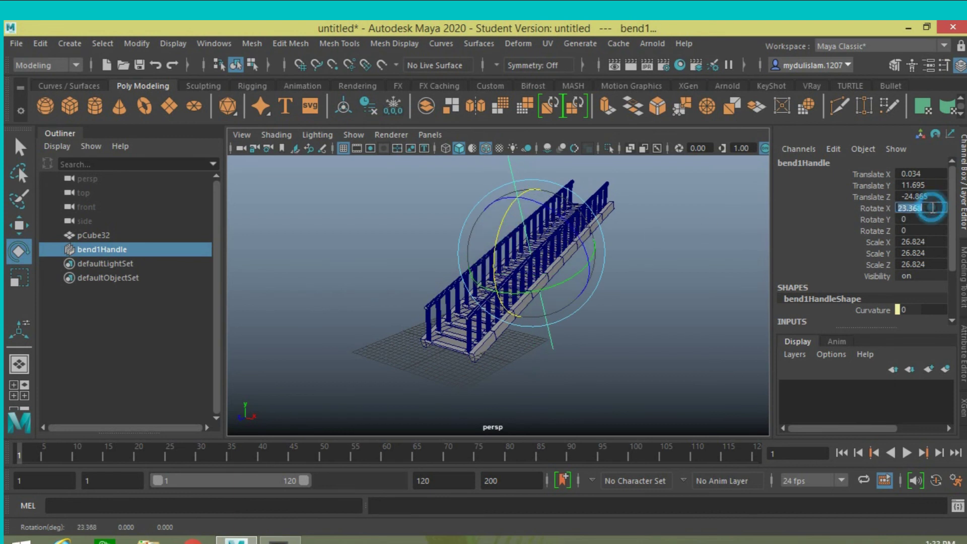
type("90")
key("Return")
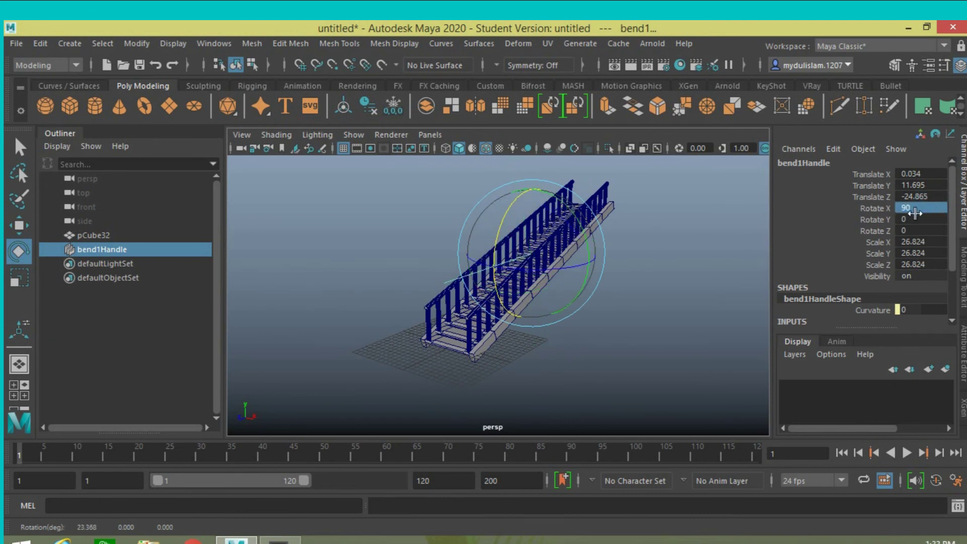
- Raise bend1 Curvature to 180 to spiral the stairs, then select pCube32
scroll(828, 294, "down", 3)
left_click(846, 286)
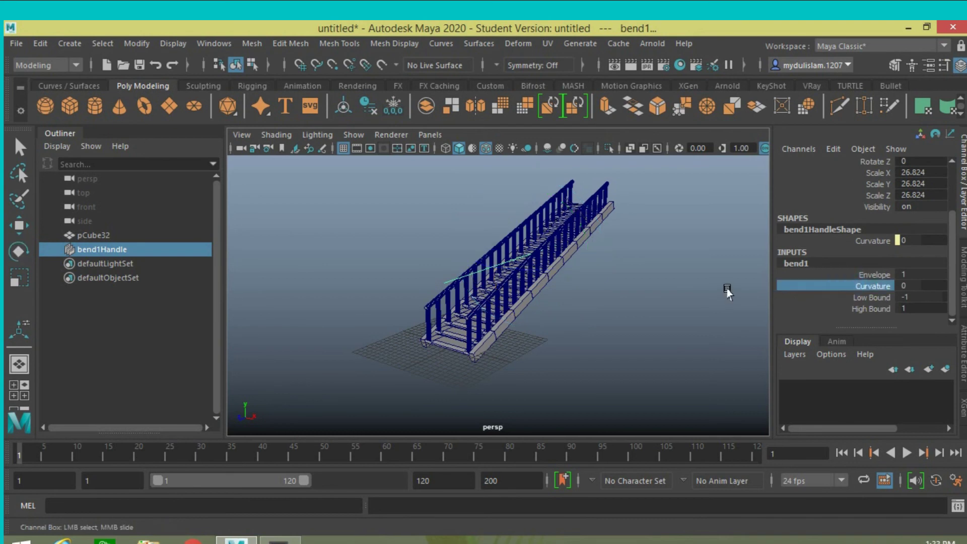
middle_click_drag(734, 283, 878, 299)
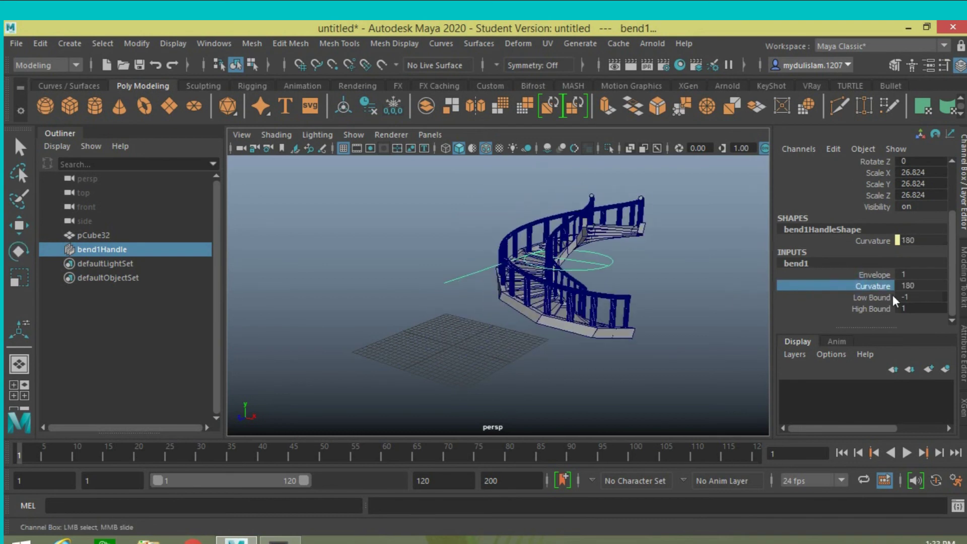
left_click_drag(656, 288, 669, 277, "alt")
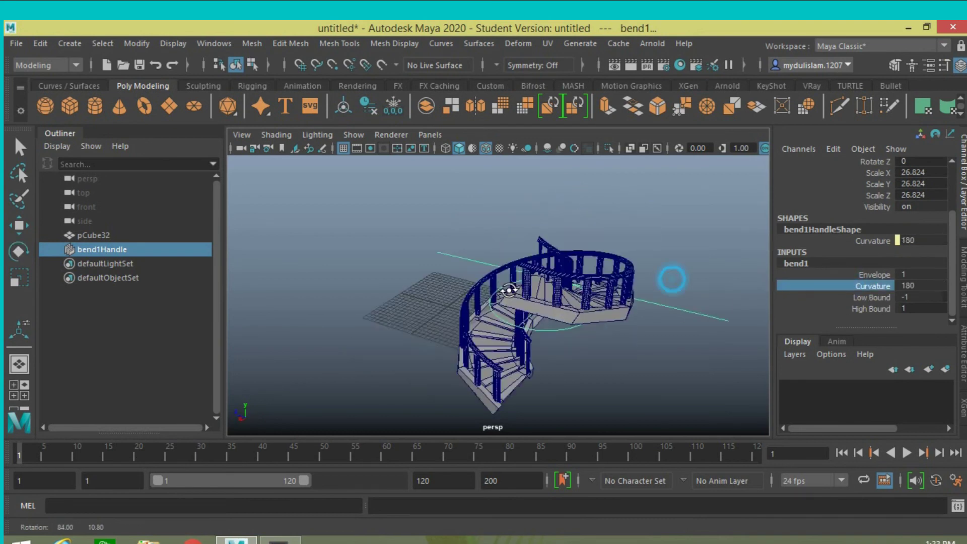
scroll(459, 288, "up", 5)
mouse_move(459, 288)
left_mouse_down("alt")
mouse_move(551, 319)
mouse_move(539, 317)
left_mouse_up("alt")
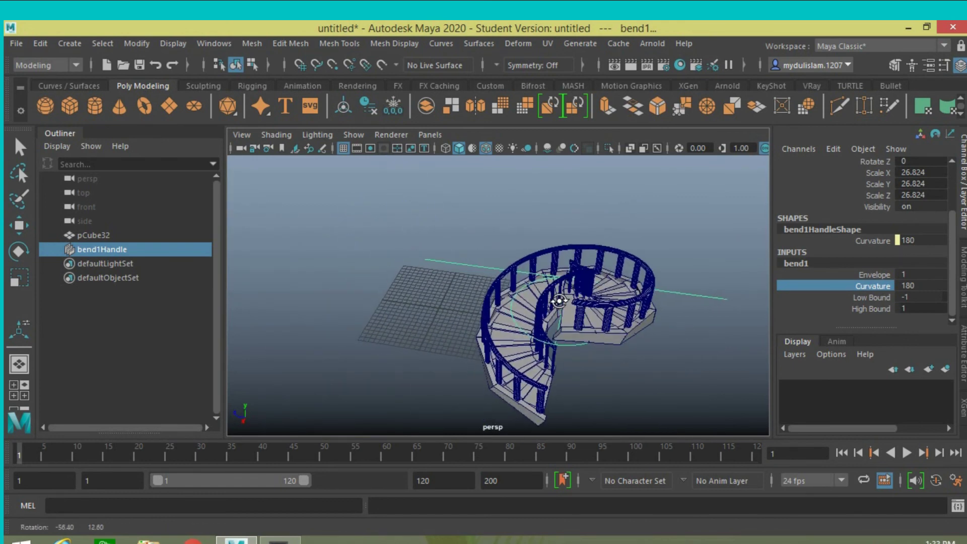
left_click(534, 323)
- Delete pCube32's history to bake in the bend, then deselect and orbit the finished staircase
key("e")
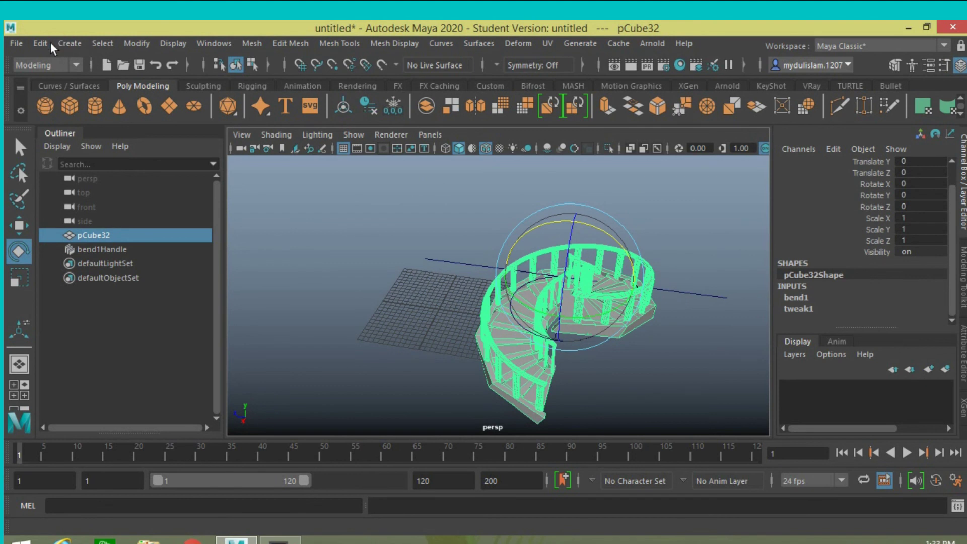
left_click(50, 43)
left_click(252, 210)
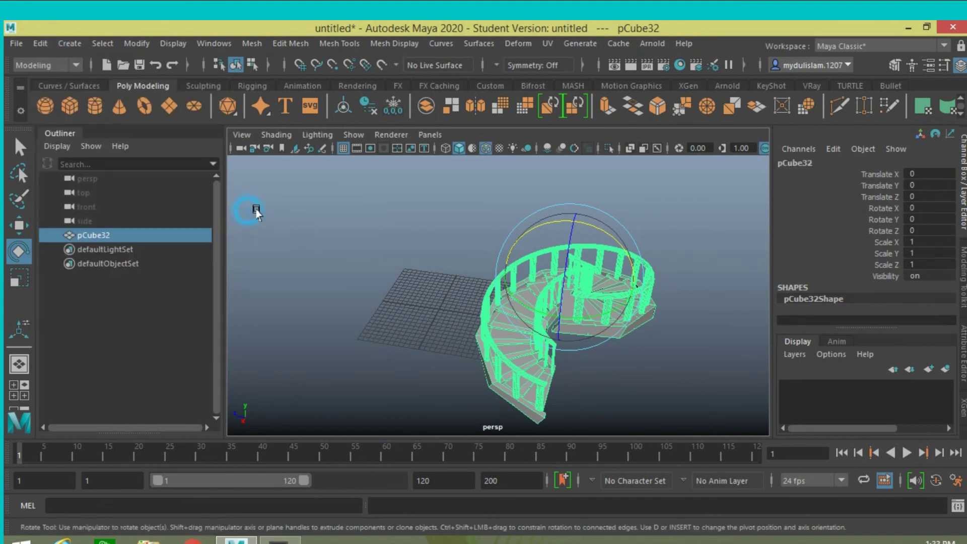
left_click(19, 147)
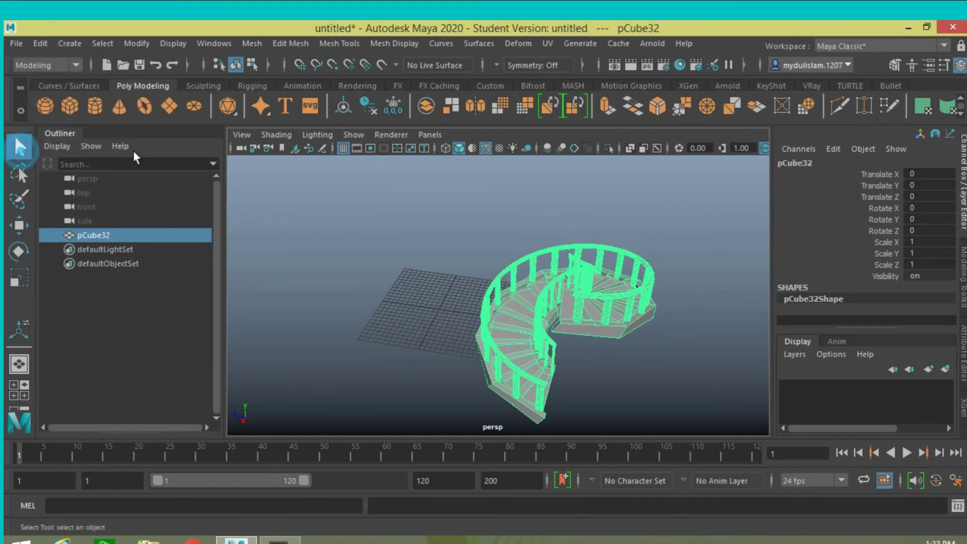
left_click(447, 262)
mouse_move(590, 298)
left_mouse_down("alt")
mouse_move(371, 278)
mouse_move(445, 235)
left_mouse_up("alt")
scroll(460, 278, "up", 3)
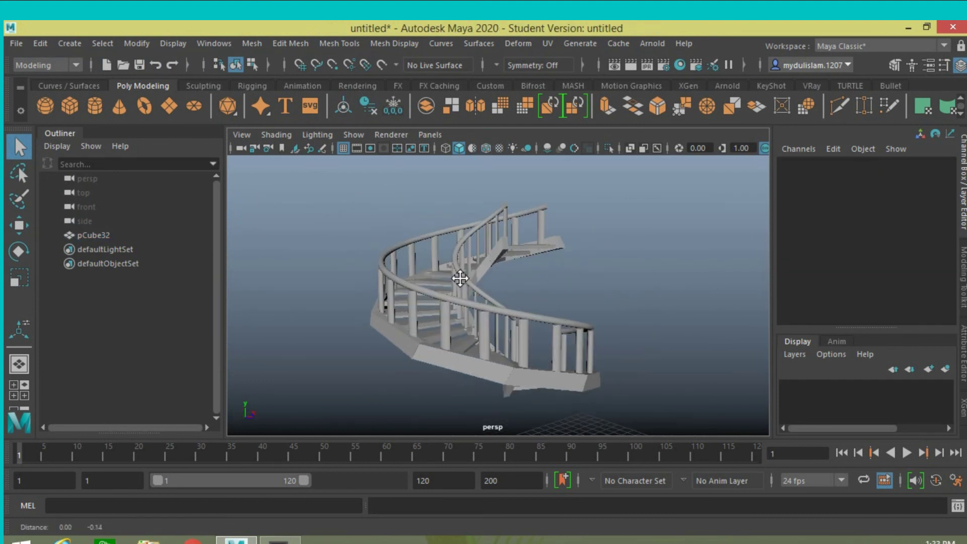
scroll(346, 289, "up", 3)
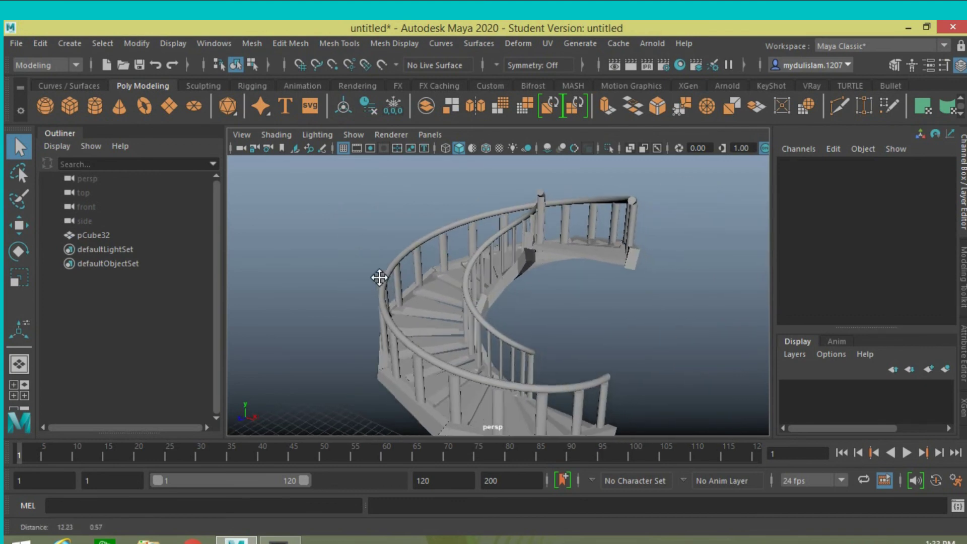